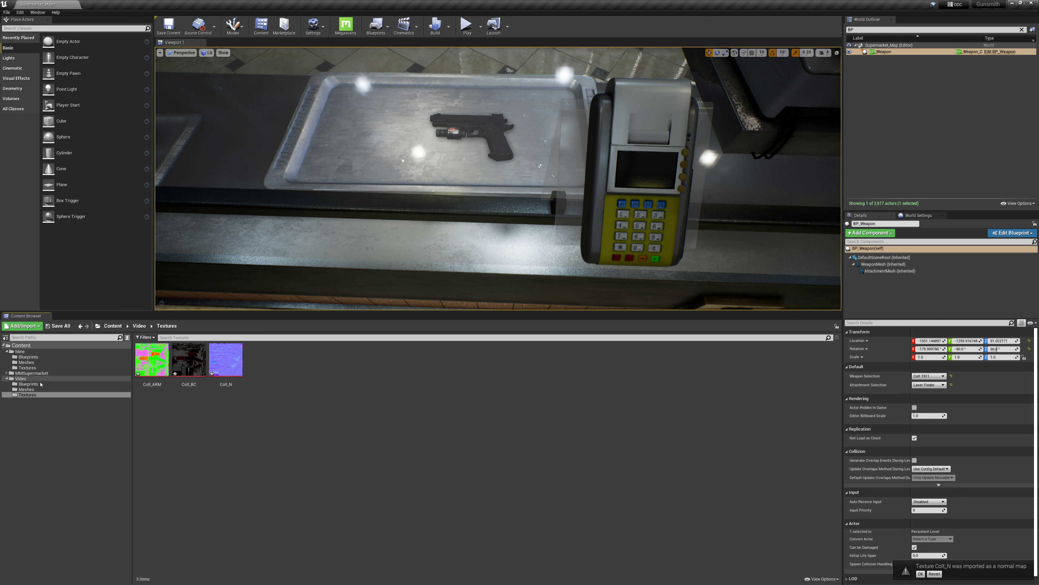
# - Inspect the imported Colt_N and Colt_ARM textures, viewing the details of Colt_ARM
pyautogui.click(226, 360)
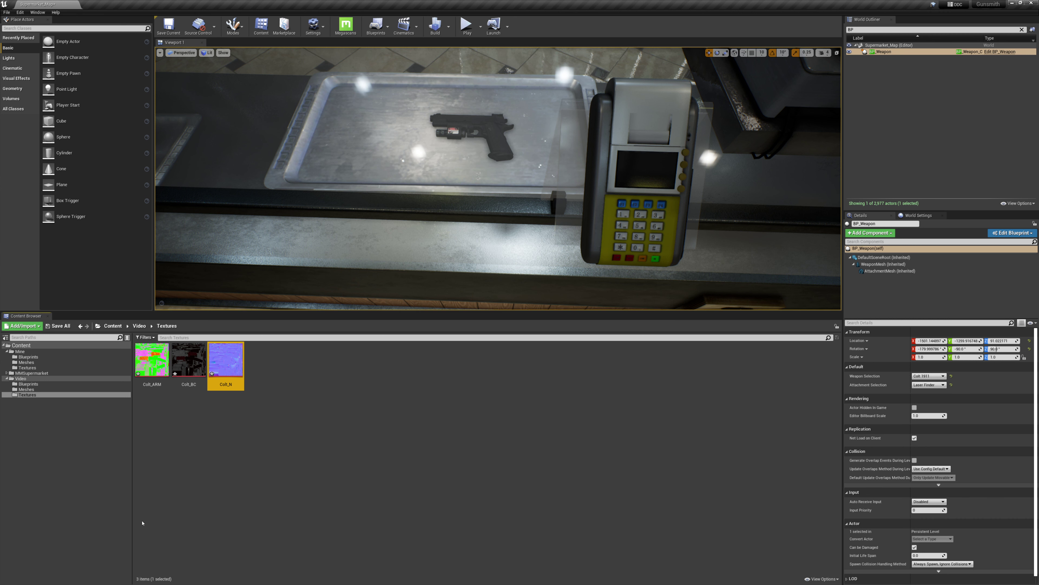
pyautogui.click(152, 360)
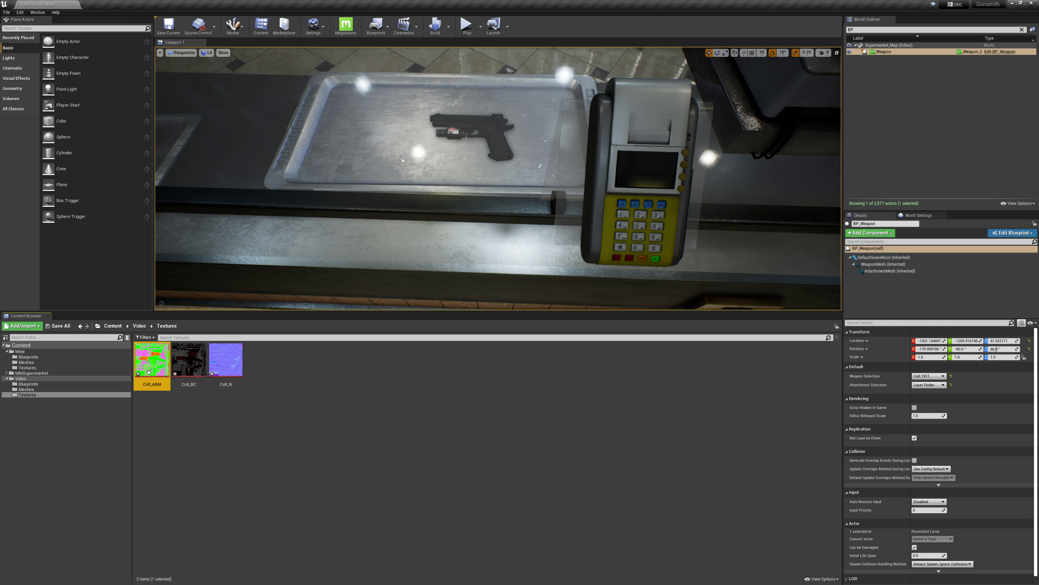
pyautogui.moveTo(147, 359)
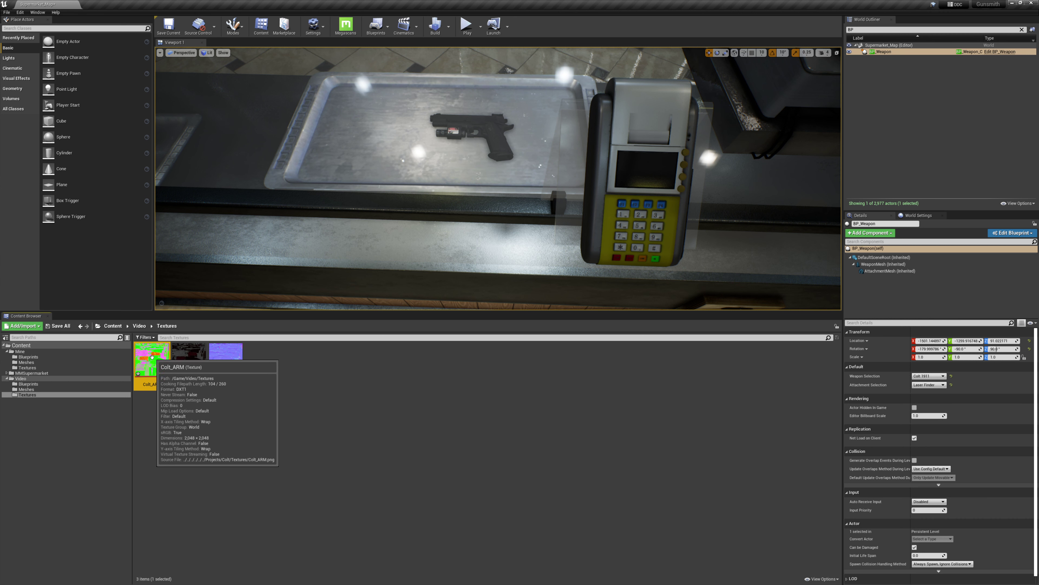
pyautogui.click(167, 395)
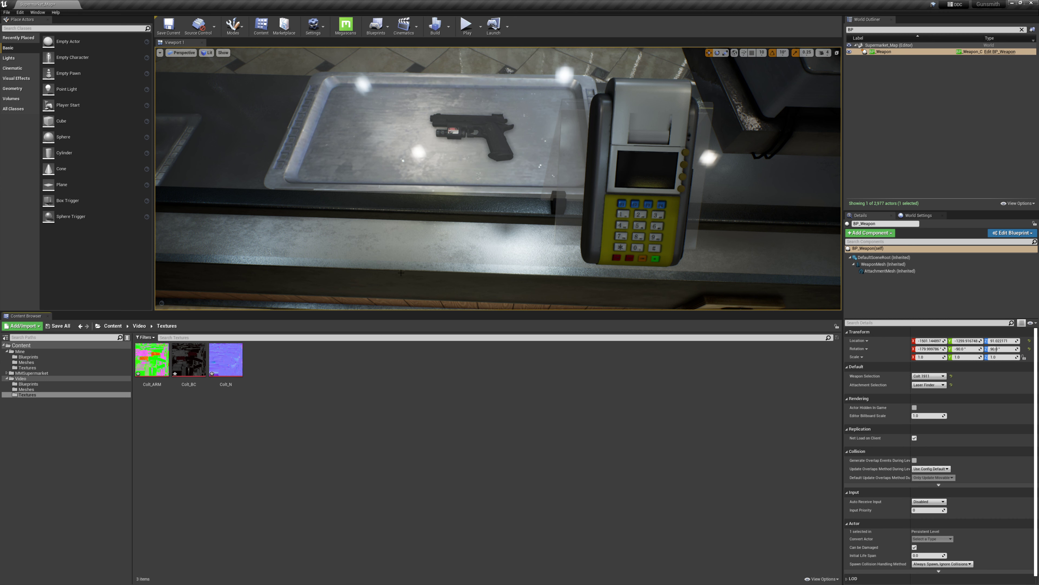
# - Create a new material named MM_PBR in the Video/Textures folder
pyautogui.rightClick(351, 378)
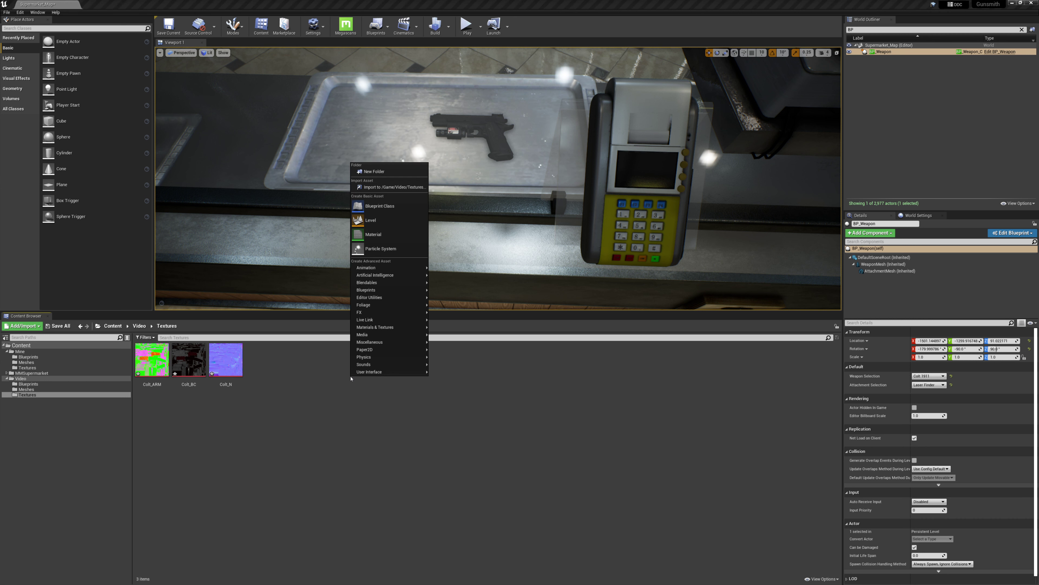
pyautogui.click(378, 236)
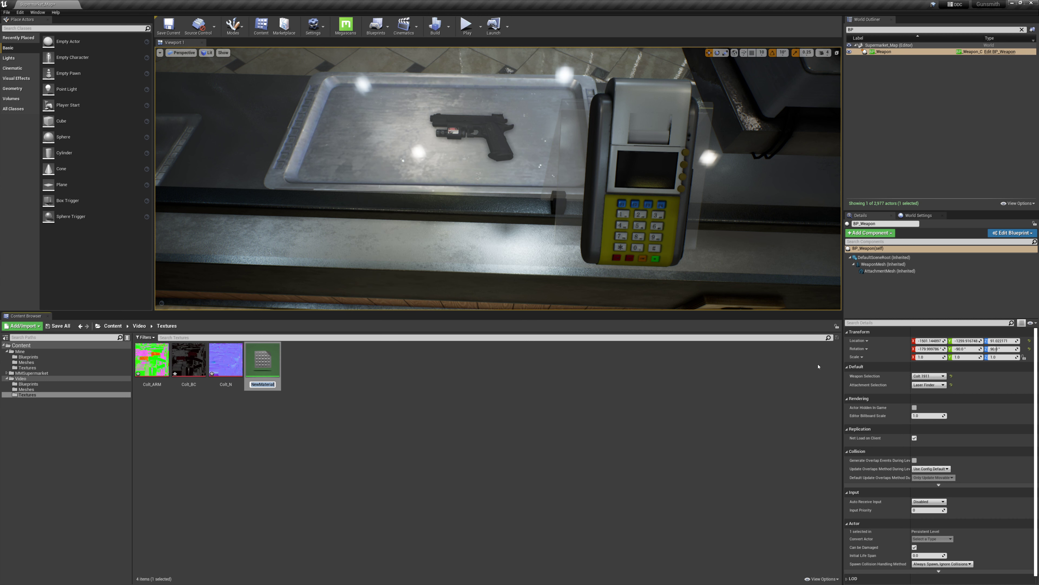
pyautogui.write('MM_PBR')
pyautogui.press('Return')
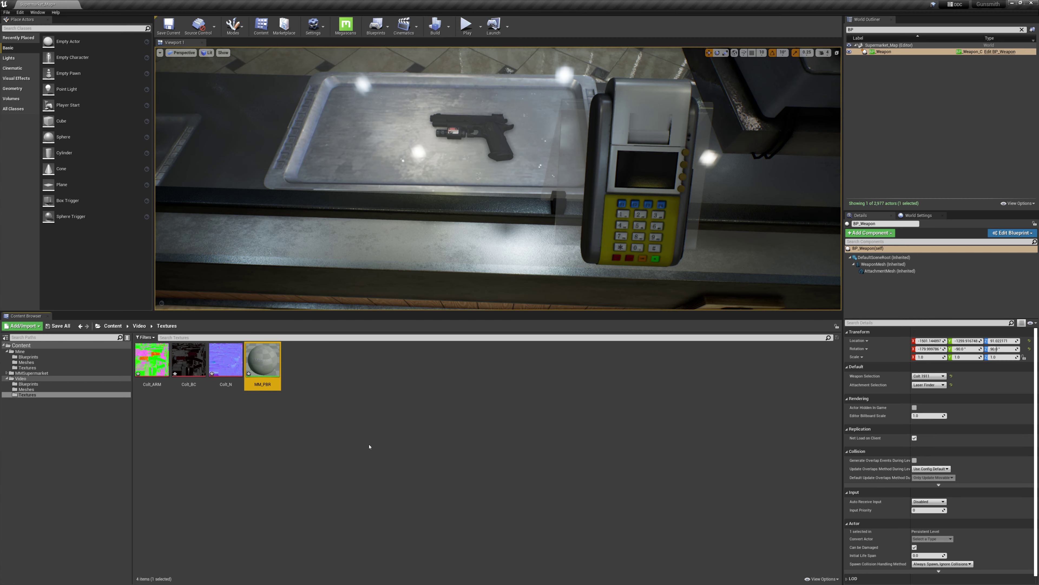
# - Open the MM_PBR material and add the Colt_N, Colt_BC and Colt_ARM textures to its graph as texture samples
pyautogui.doubleClick(263, 360)
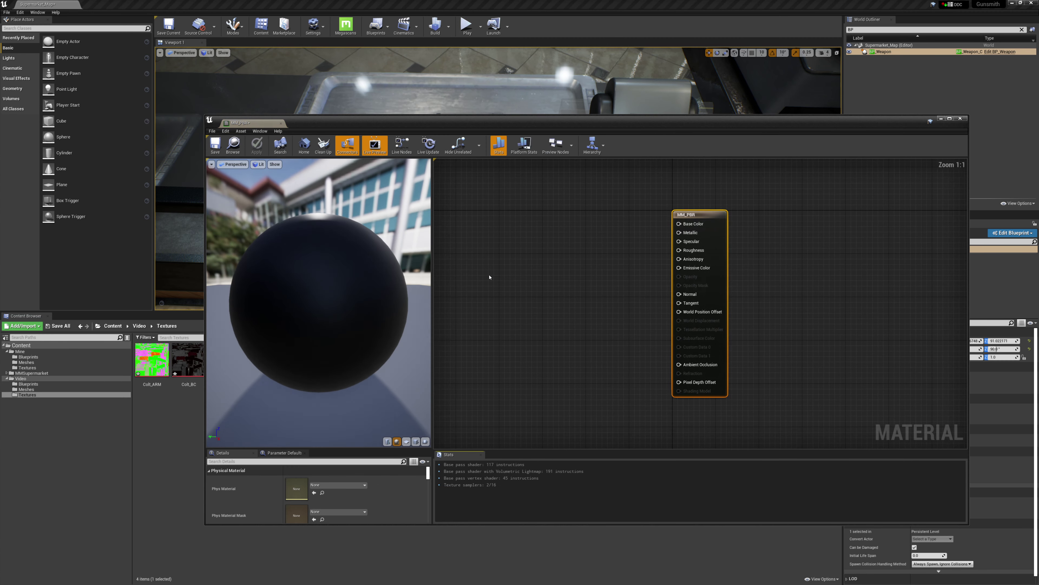
pyautogui.moveTo(439, 123); pyautogui.dragTo(485, 57)
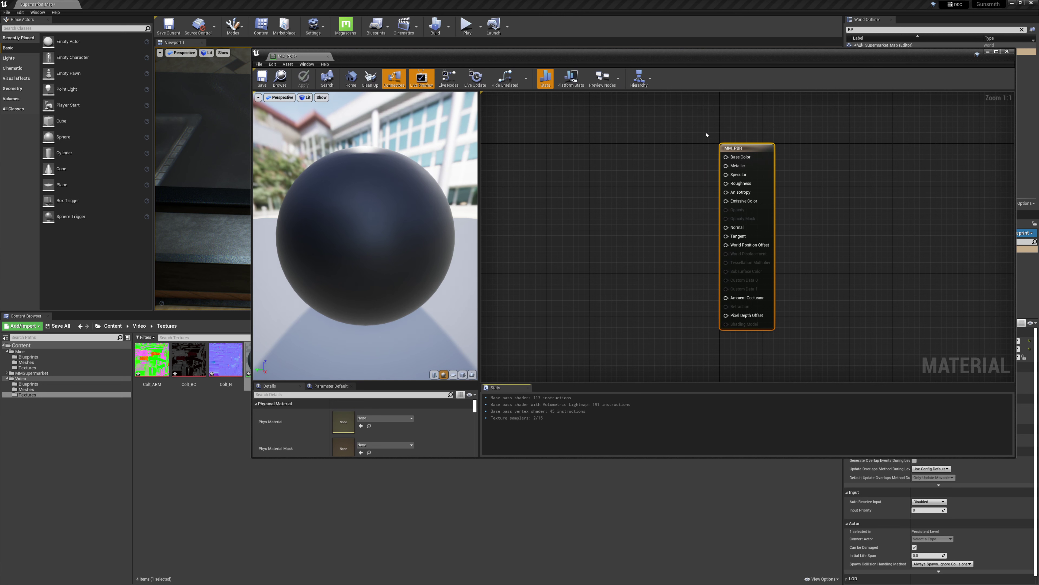
pyautogui.click(236, 362)
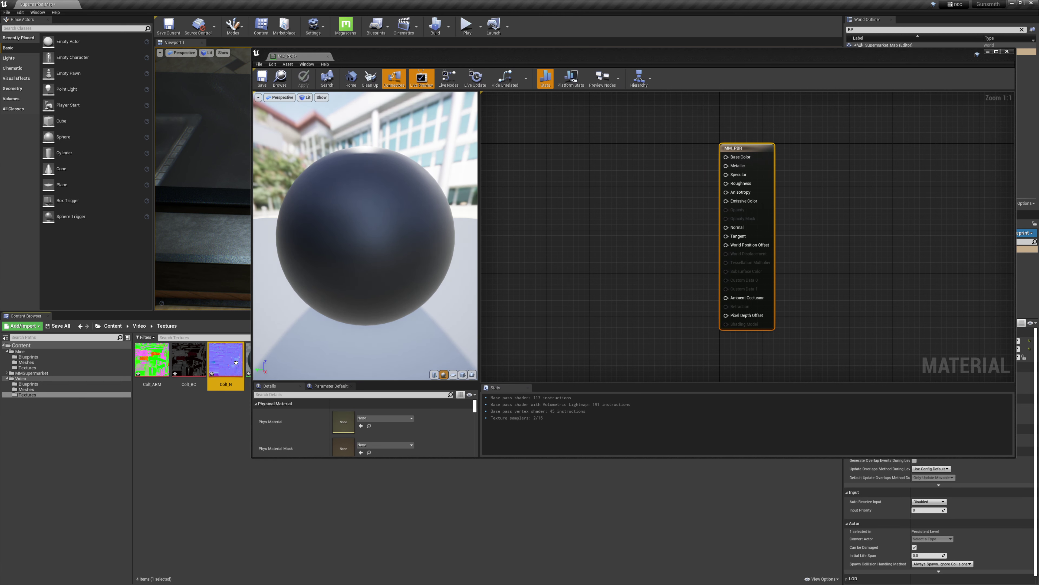
pyautogui.moveTo(235, 362); pyautogui.dragTo(564, 270)
pyautogui.click(188, 360)
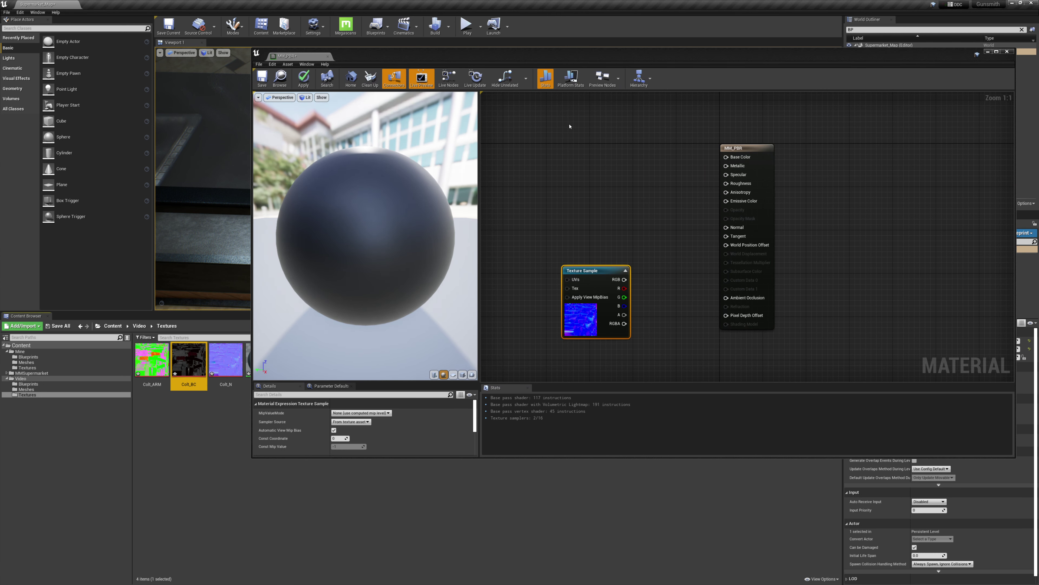
pyautogui.moveTo(570, 126); pyautogui.dragTo(570, 127)
pyautogui.moveTo(152, 360); pyautogui.dragTo(519, 283)
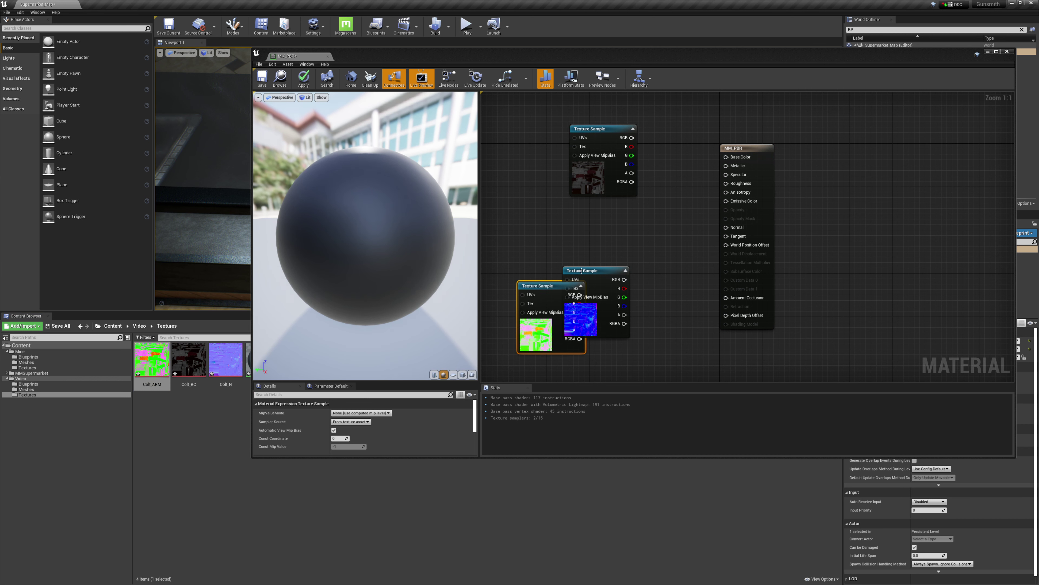
# - Arrange the texture samples in a non-overlapping column, with Colt_BC above Colt_N and Colt_ARM below them
pyautogui.moveTo(581, 271); pyautogui.dragTo(559, 208)
pyautogui.moveTo(593, 133); pyautogui.dragTo(569, 120)
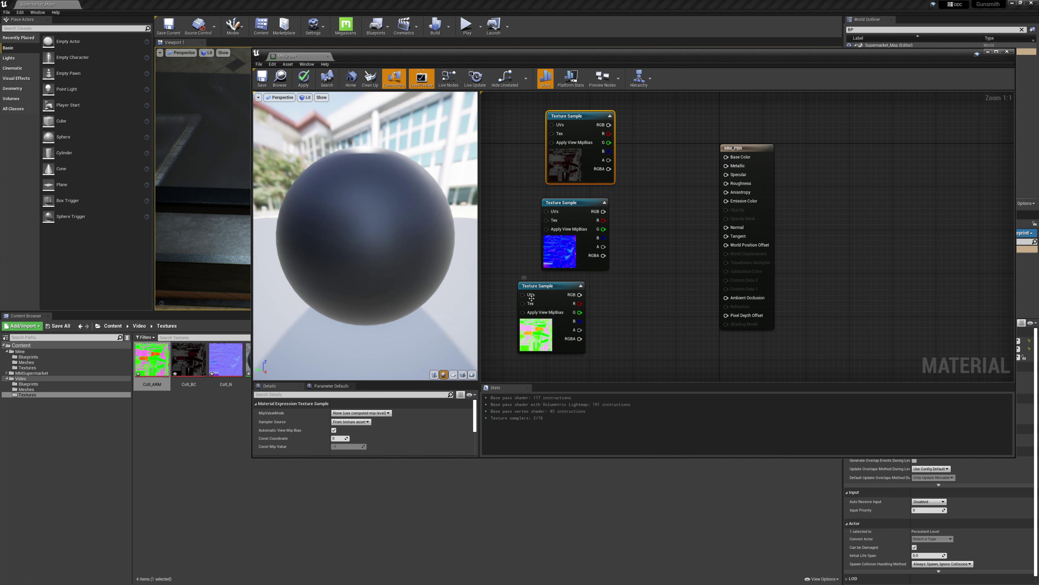
pyautogui.moveTo(531, 298); pyautogui.dragTo(559, 301)
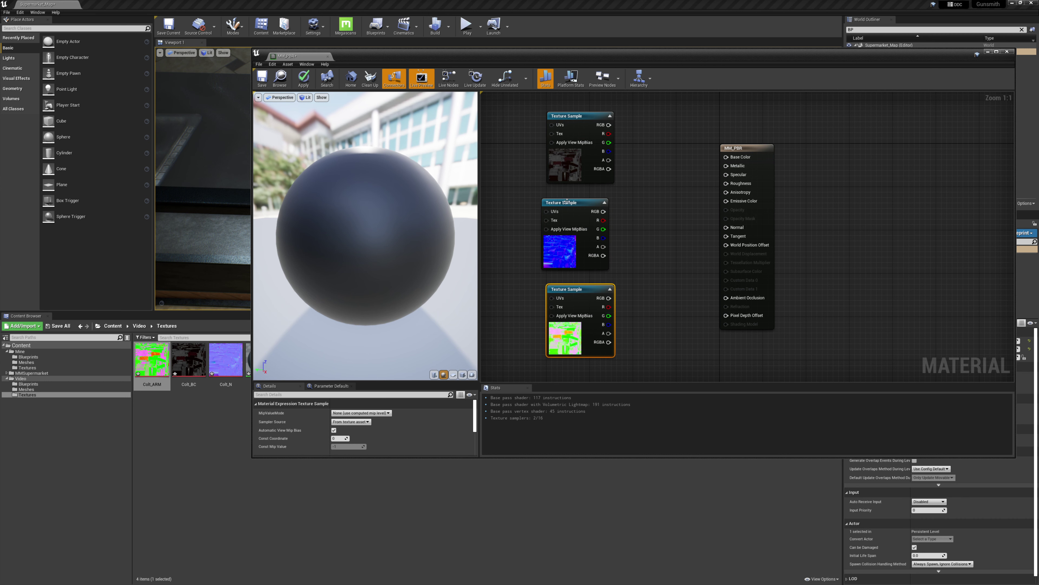
pyautogui.moveTo(567, 201); pyautogui.dragTo(571, 200)
# - Connect the Colt_BC sample's RGB output to Base Color and the Colt_N sample's RGB output to Normal
pyautogui.moveTo(654, 226); pyautogui.dragTo(651, 232, button='right')
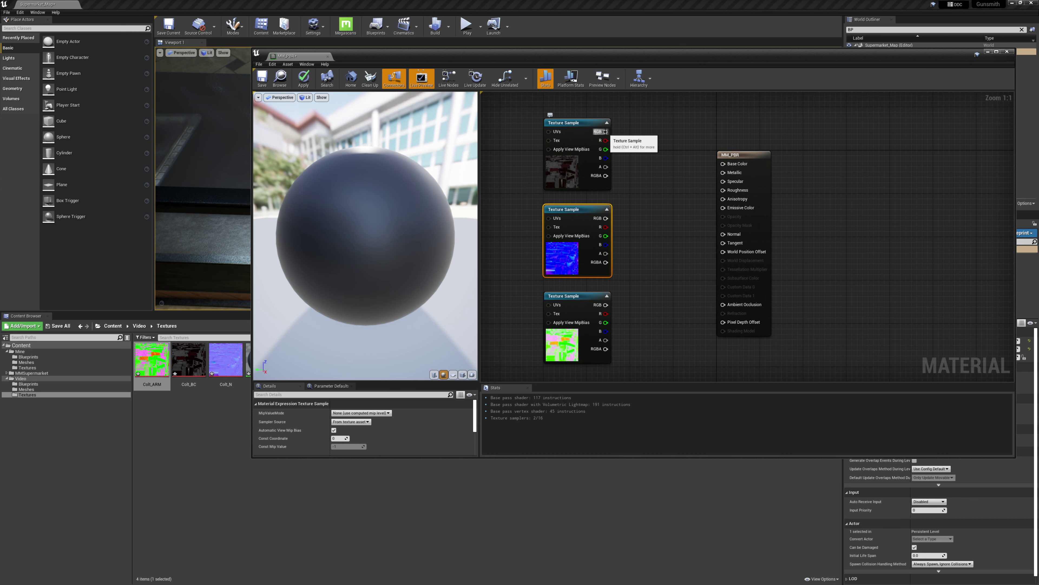
pyautogui.moveTo(604, 132); pyautogui.dragTo(729, 164)
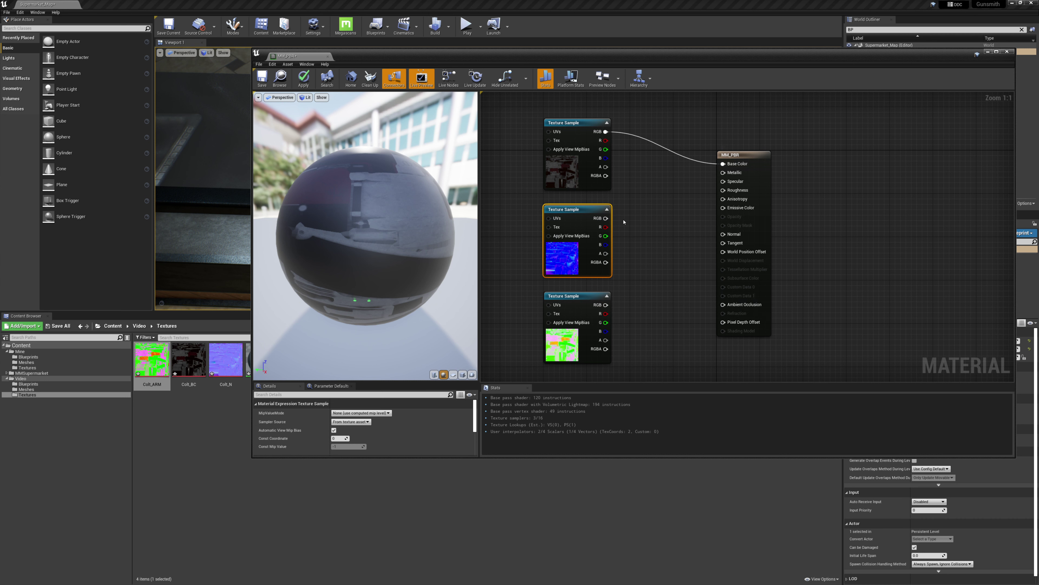
pyautogui.moveTo(605, 218); pyautogui.dragTo(722, 234)
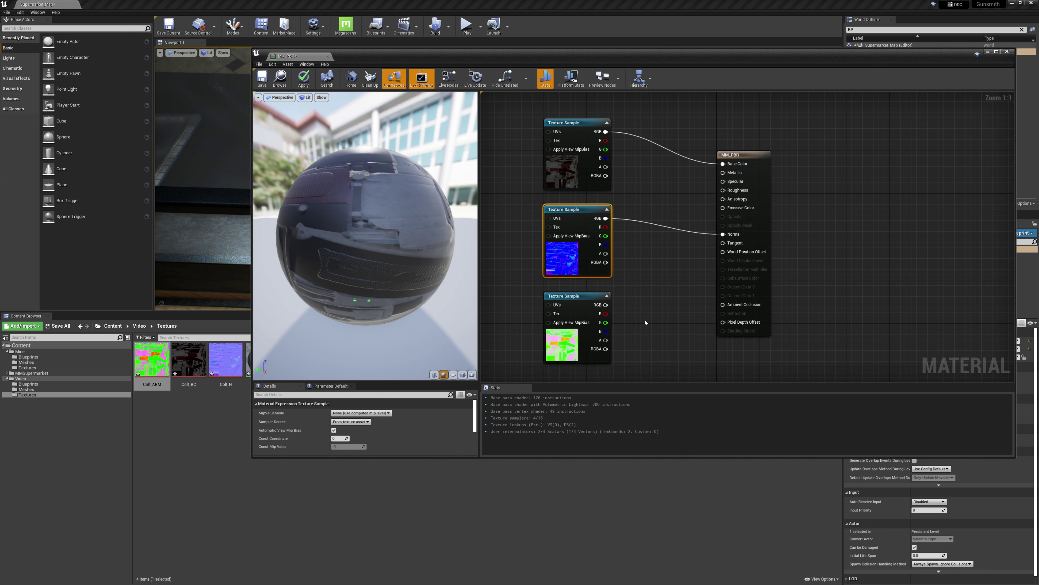
# - Connect the Colt_ARM sample's R output to Ambient Occlusion, G to Roughness and B to Metallic
pyautogui.moveTo(645, 323); pyautogui.dragTo(631, 287, button='right')
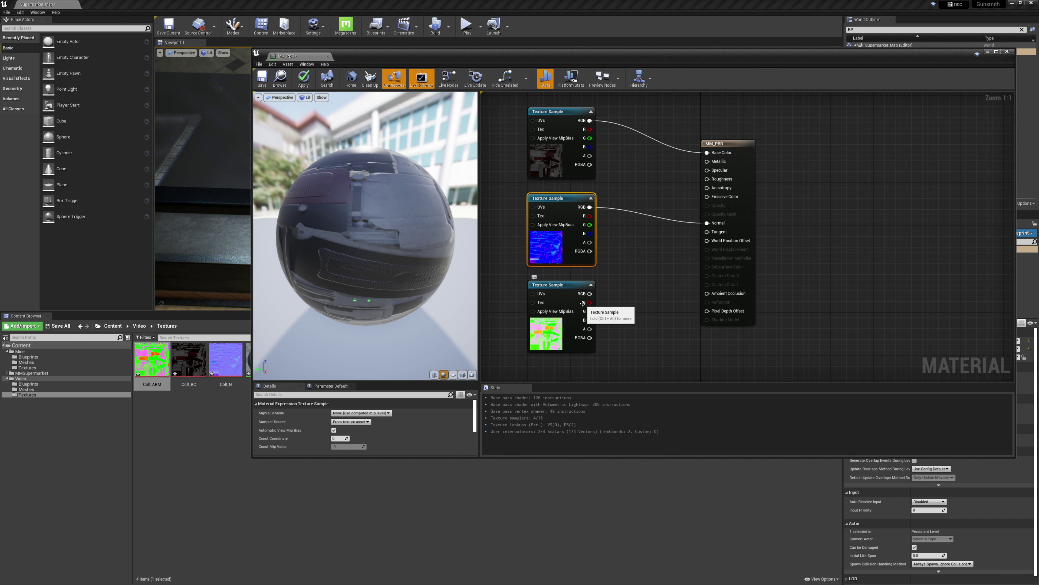
pyautogui.moveTo(588, 302); pyautogui.dragTo(713, 295)
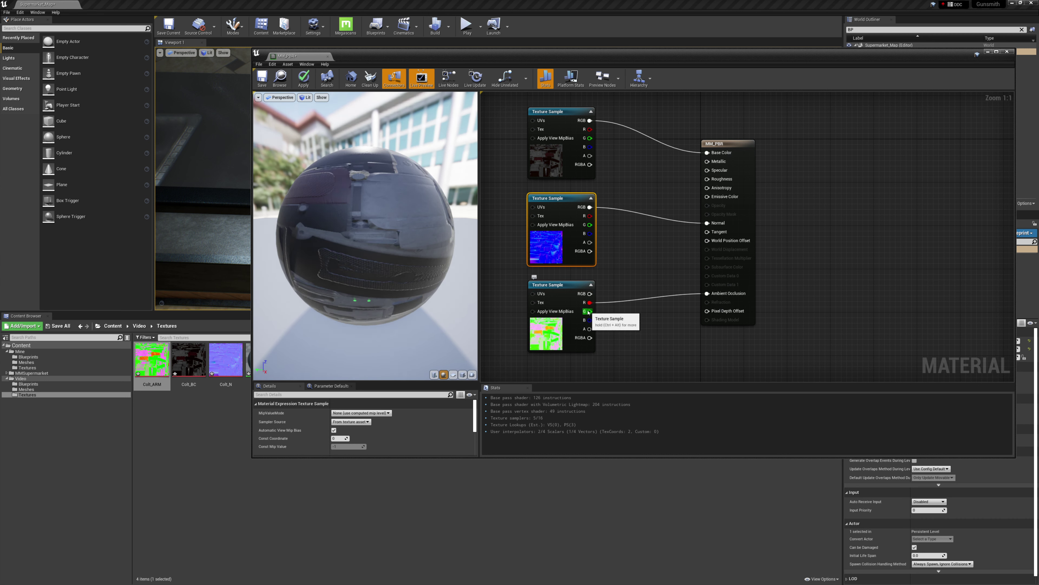
pyautogui.moveTo(589, 312); pyautogui.dragTo(708, 179)
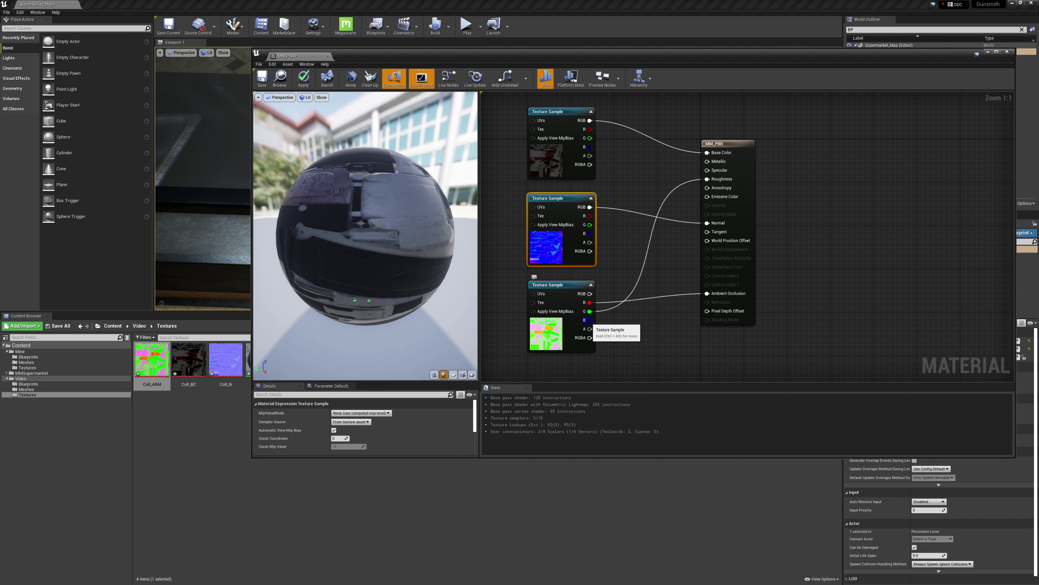
pyautogui.moveTo(589, 320); pyautogui.dragTo(707, 161)
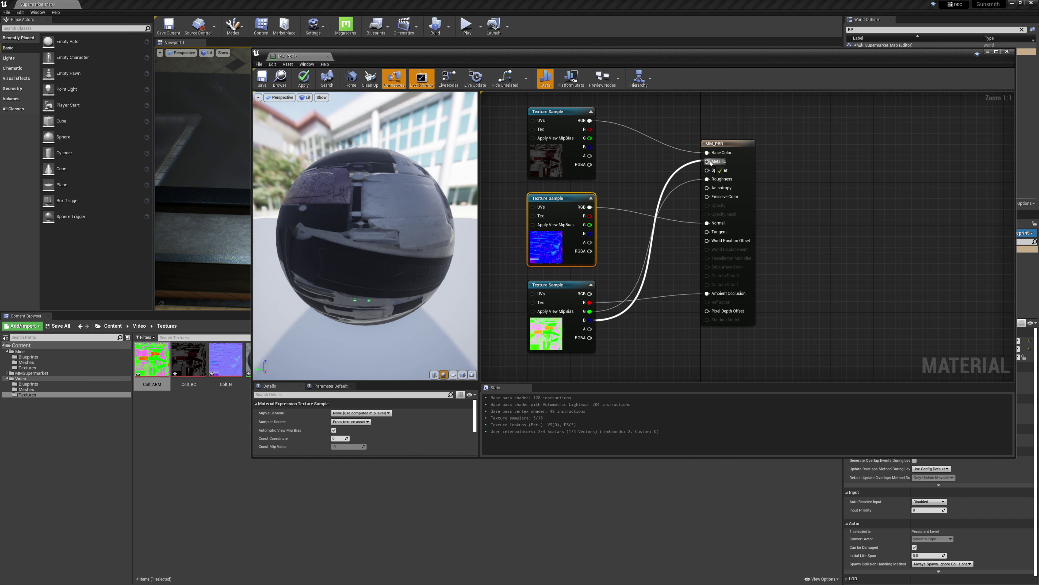
pyautogui.click(552, 292)
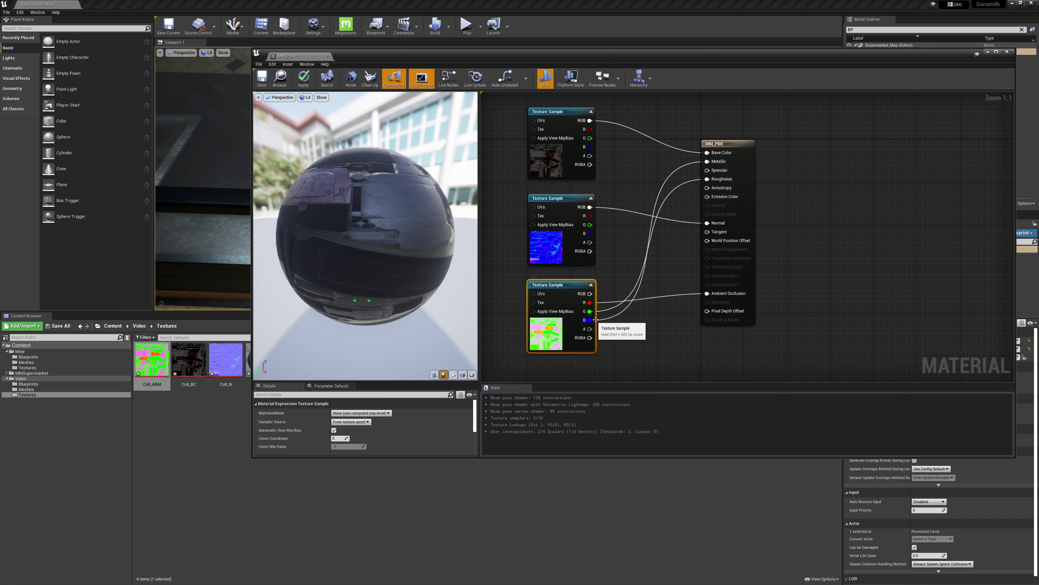
# - Convert the Colt_BC texture sample to a parameter named BaseColor
pyautogui.moveTo(252, 246); pyautogui.dragTo(338, 246)
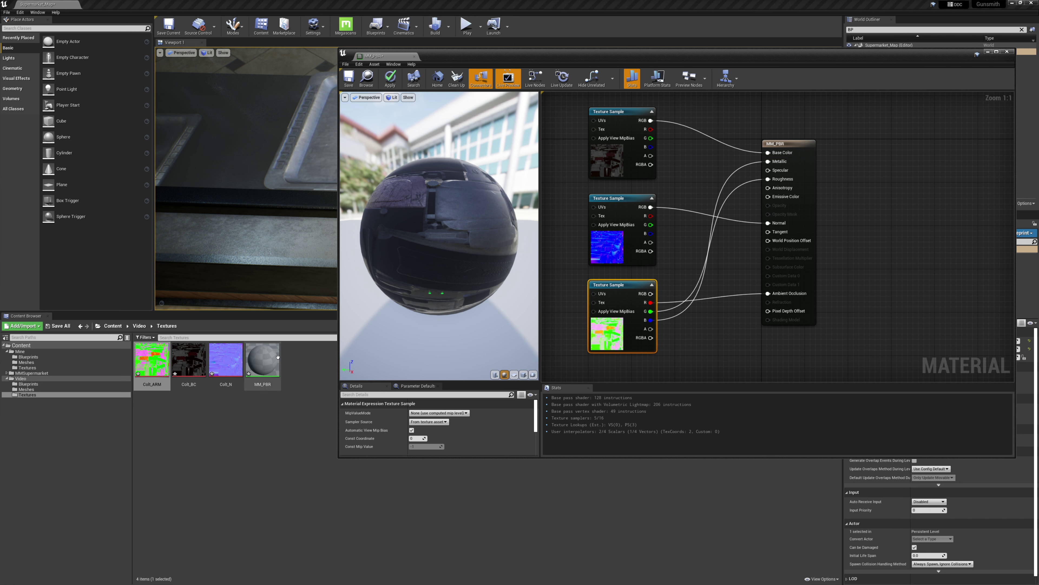
pyautogui.click(616, 160)
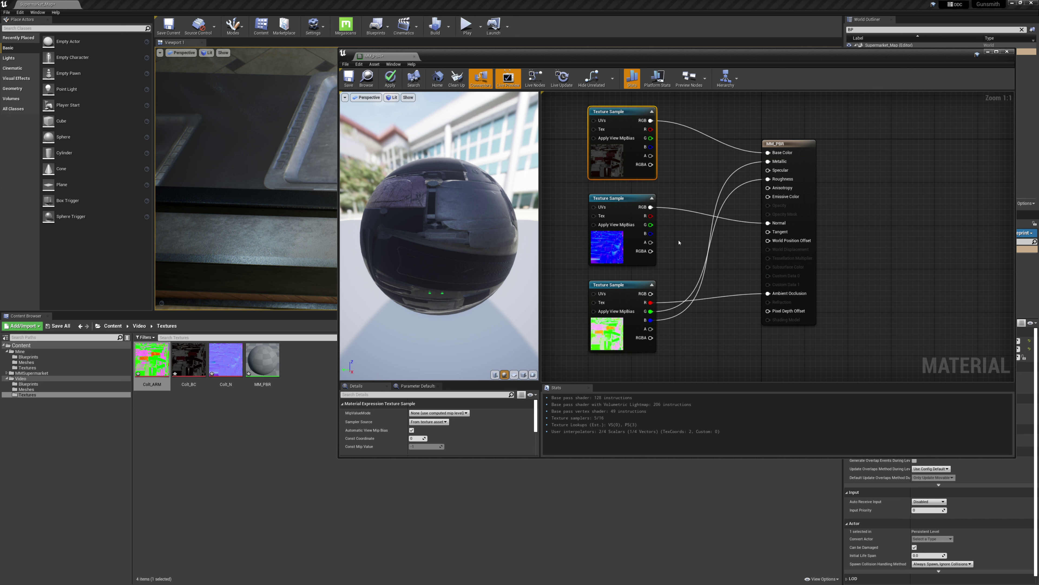
pyautogui.rightClick(611, 113)
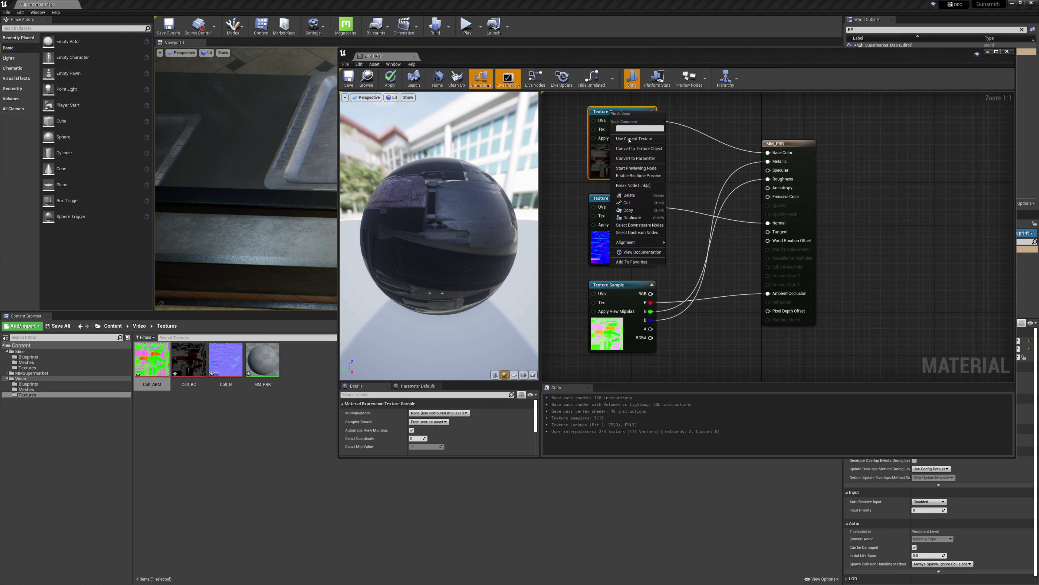
pyautogui.click(646, 159)
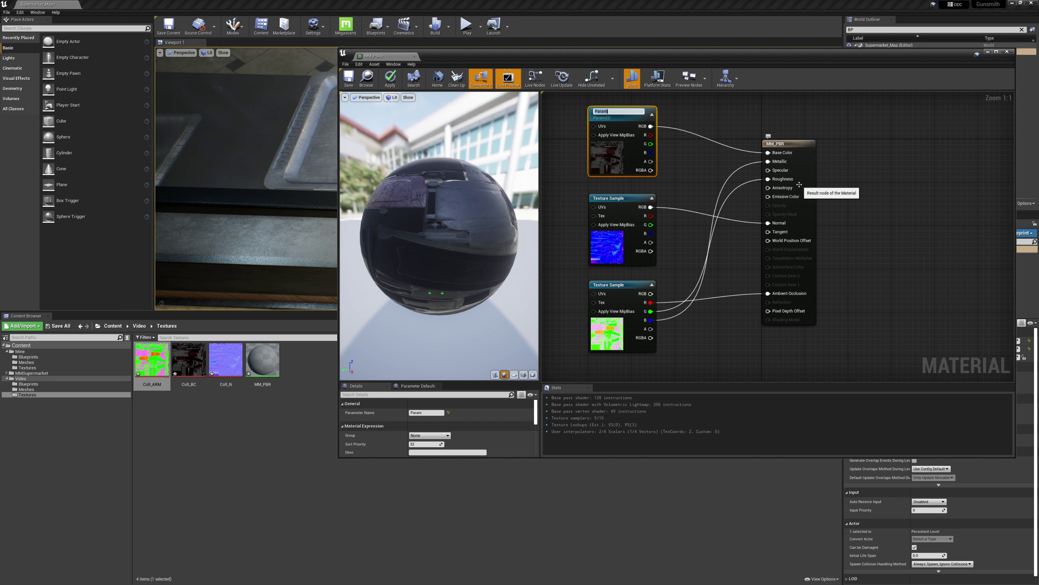
pyautogui.write('BaseColor')
pyautogui.press('Return')
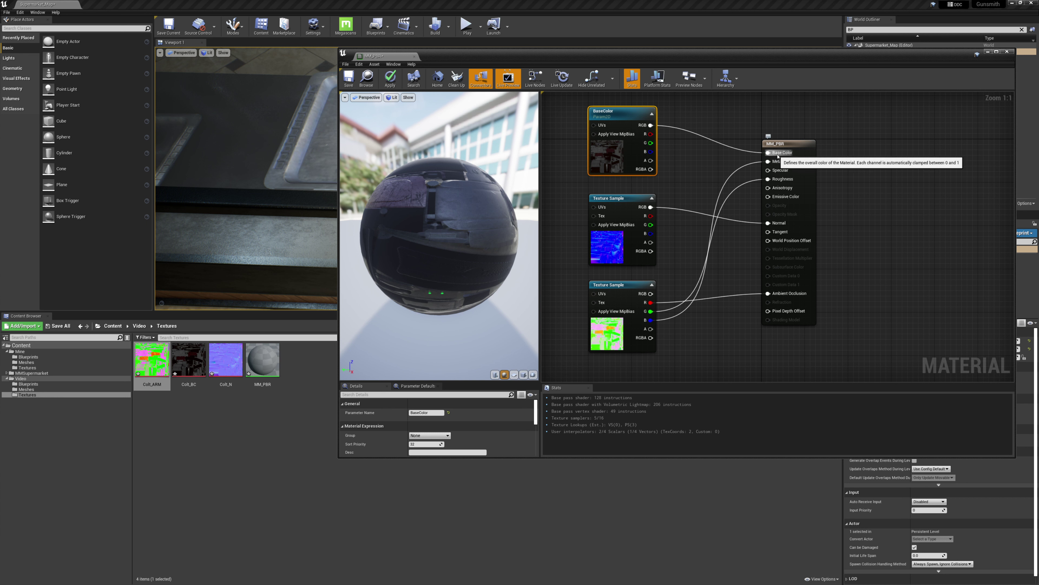
# - Convert the Colt_N texture sample to a parameter named Normals
pyautogui.click(615, 203)
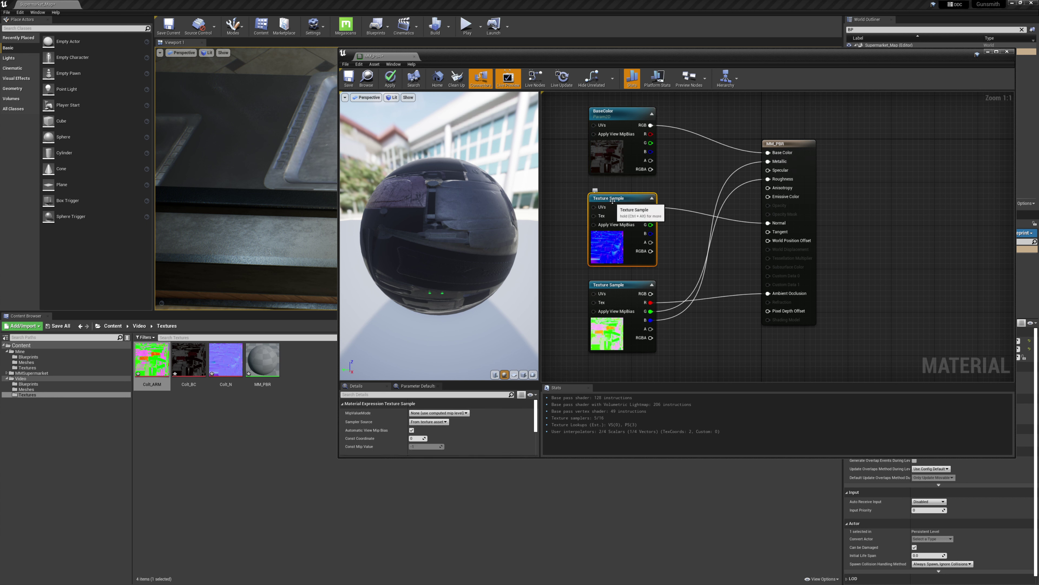
pyautogui.rightClick(618, 197)
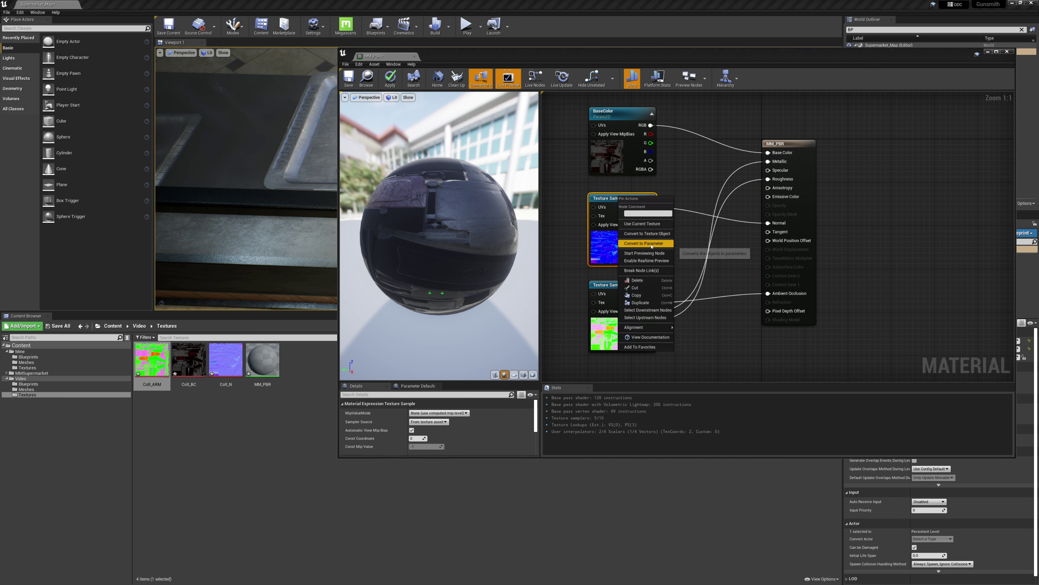
pyautogui.click(660, 246)
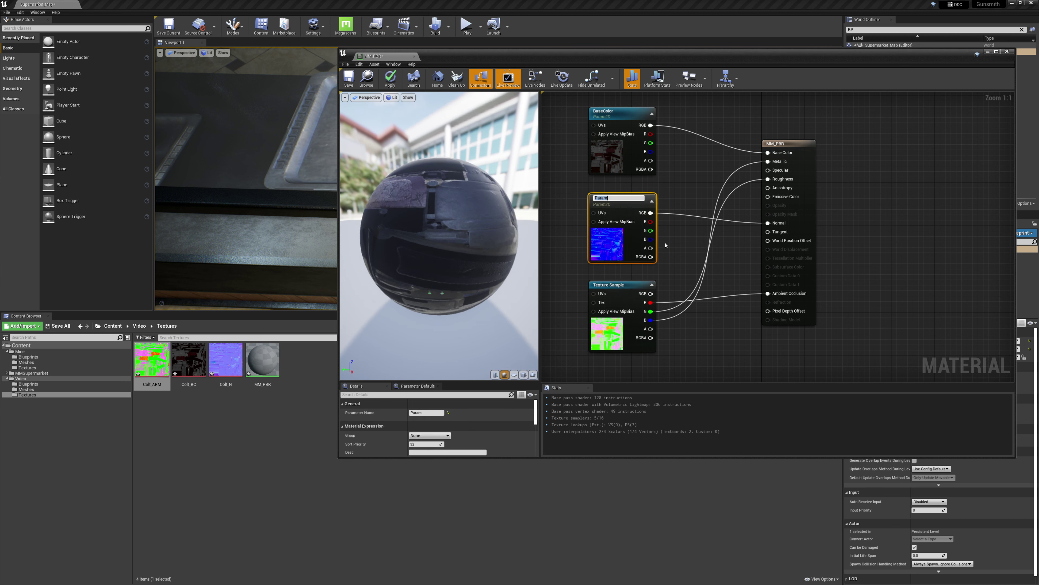
pyautogui.write('N')
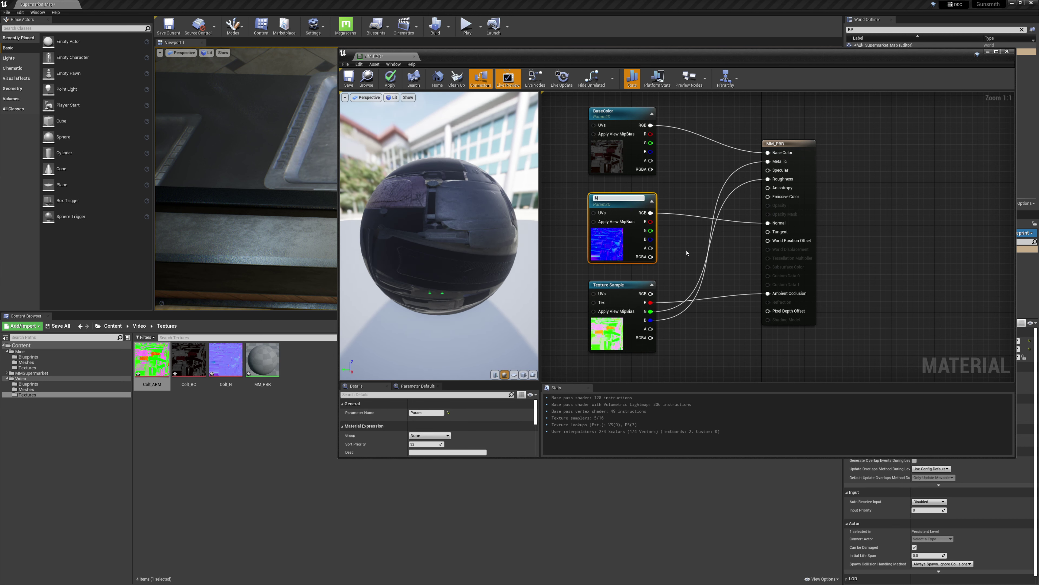
pyautogui.write('ormals')
pyautogui.press('Return')
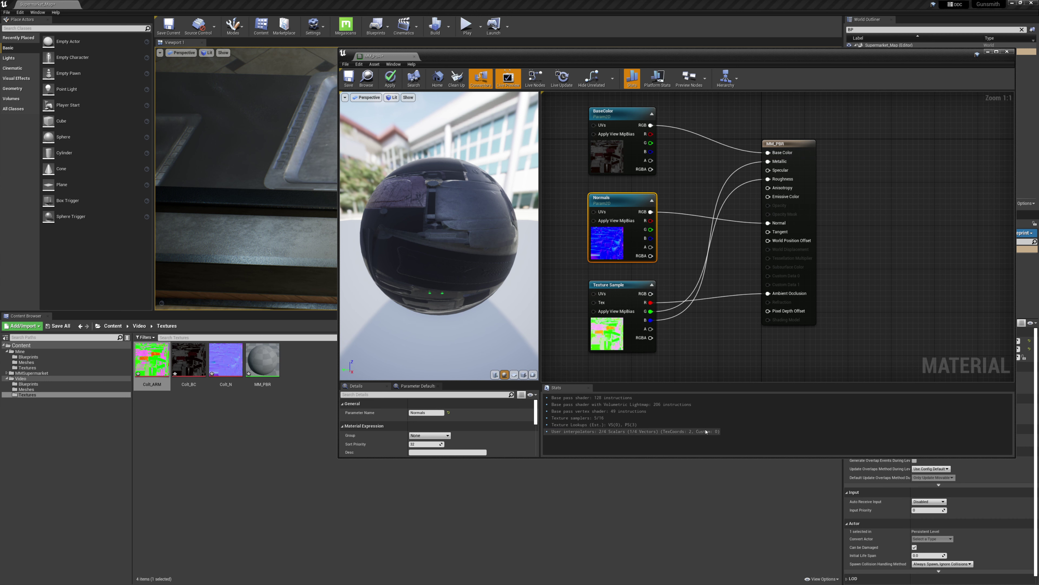
# - Convert the Colt_ARM texture sample to a parameter named AORM
pyautogui.click(612, 287)
pyautogui.rightClick(609, 287)
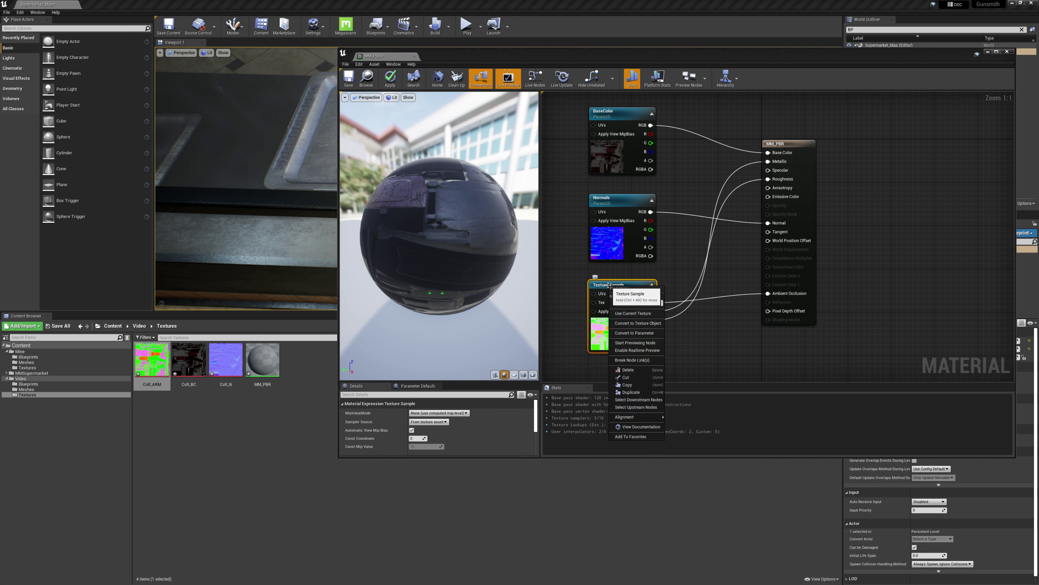
pyautogui.click(634, 332)
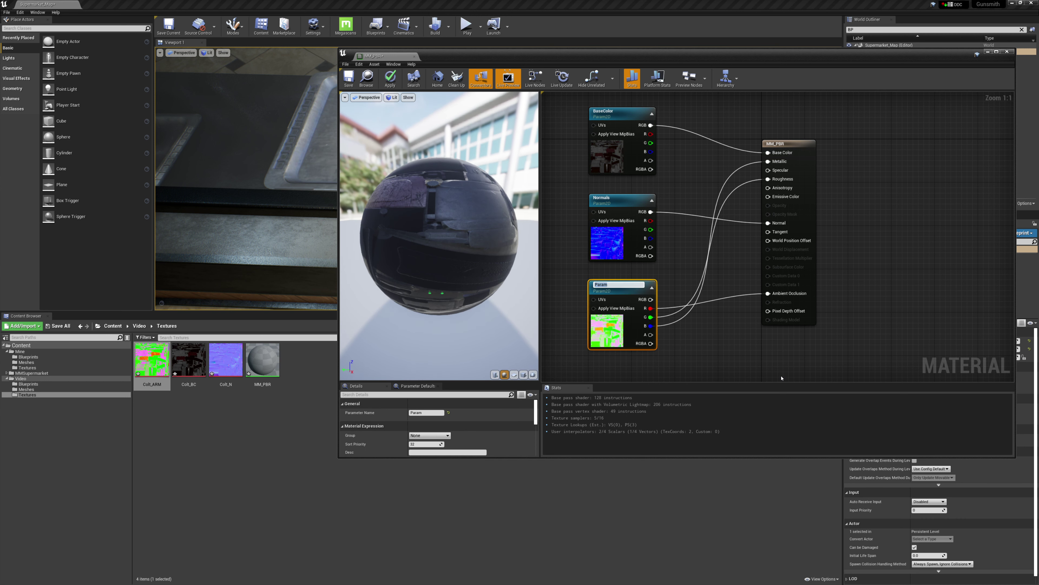
pyautogui.write('AORM')
pyautogui.press('Return')
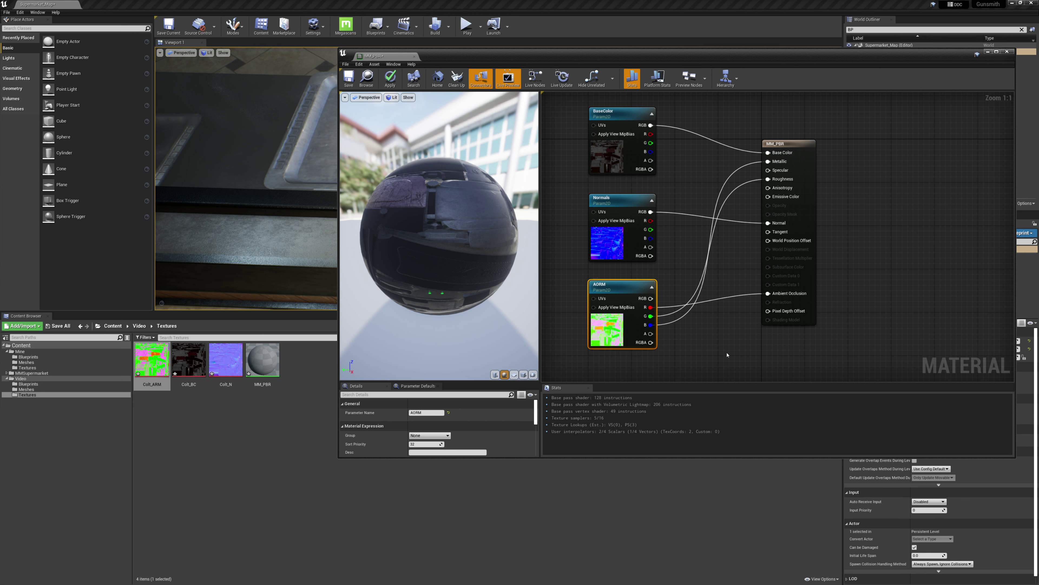
# - Save the MM_PBR material and close its editor
pyautogui.click(348, 78)
pyautogui.click(1007, 52)
pyautogui.click(262, 362)
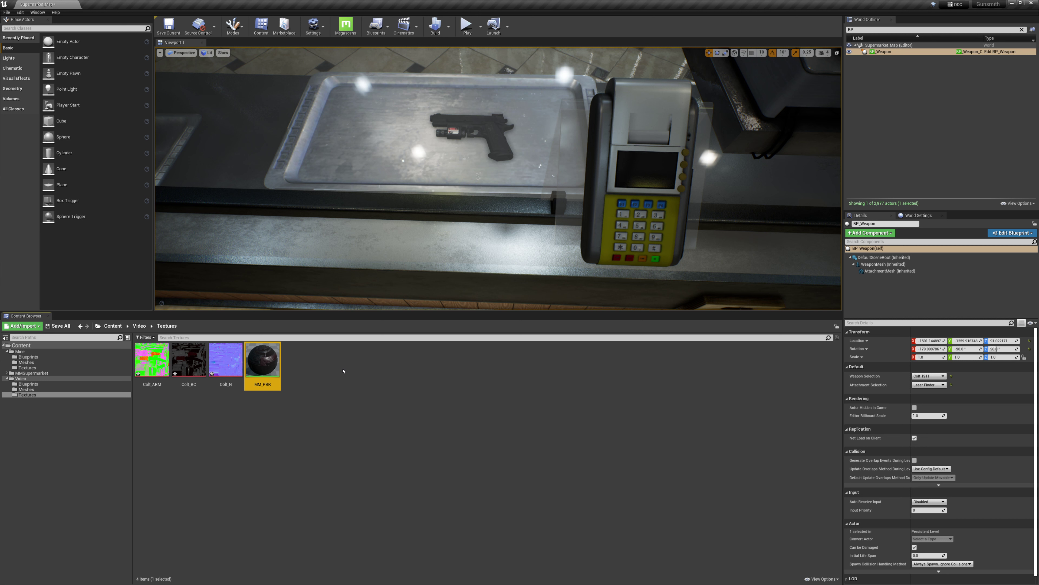
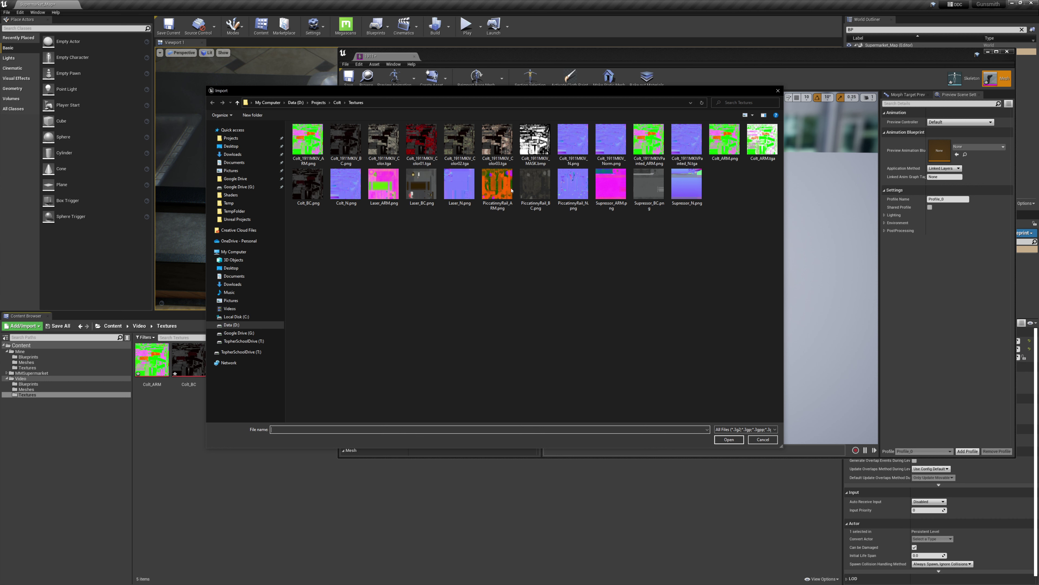
# - Import the PiccatinnyRail_ARM, PiccatinnyRail_BC and PiccatinnyRail_N textures into the Textures folder
pyautogui.click(497, 185)
pyautogui.keyDown('ctrl'); pyautogui.click(535, 184); pyautogui.keyUp('ctrl')
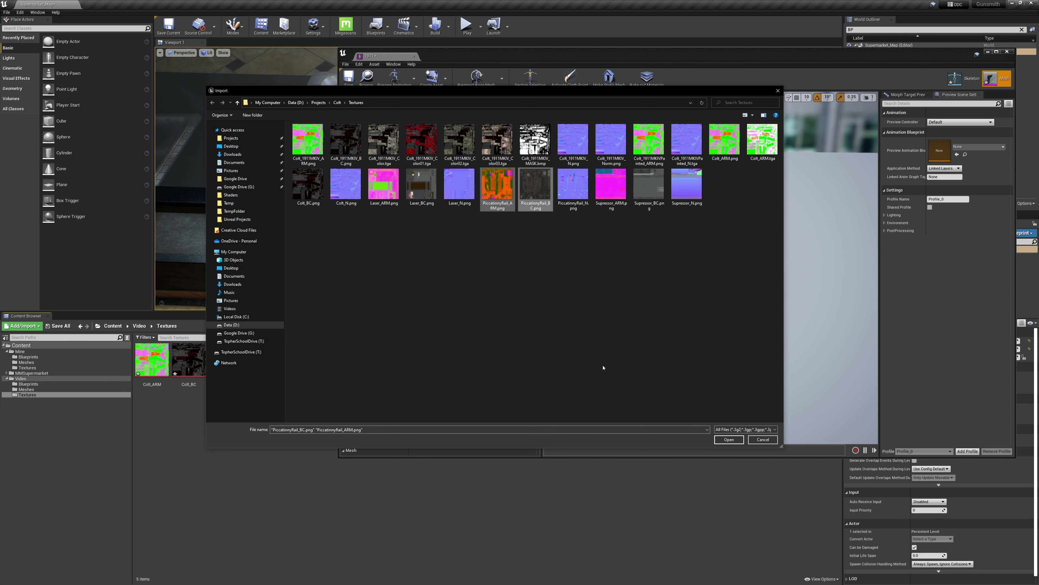
pyautogui.keyDown('ctrl'); pyautogui.click(573, 185); pyautogui.keyUp('ctrl')
pyautogui.click(729, 439)
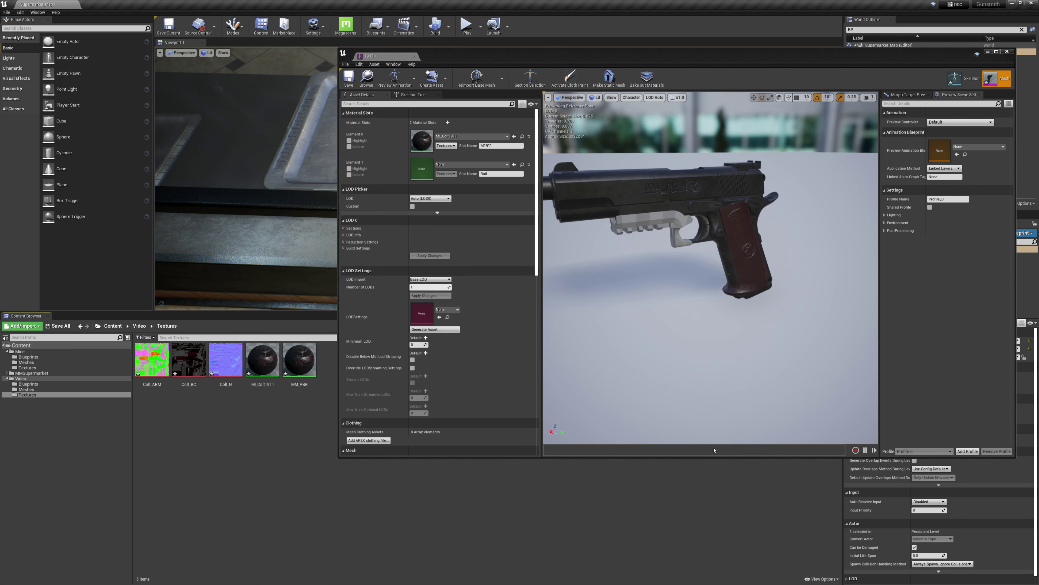
# - Disable sRGB on the PiccatinnyRail_ARM texture and close its editor
pyautogui.click(328, 360)
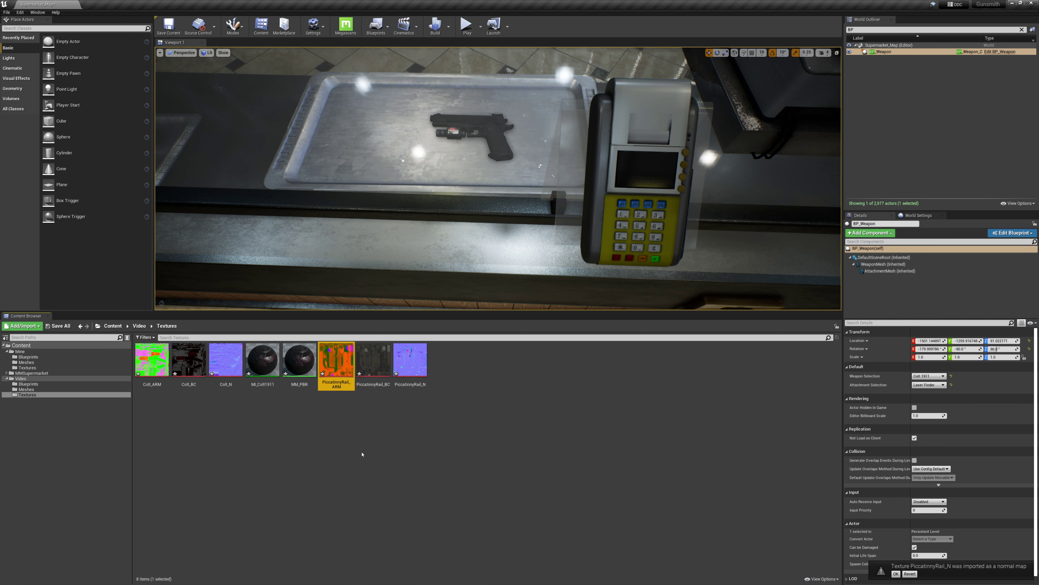
pyautogui.doubleClick(336, 360)
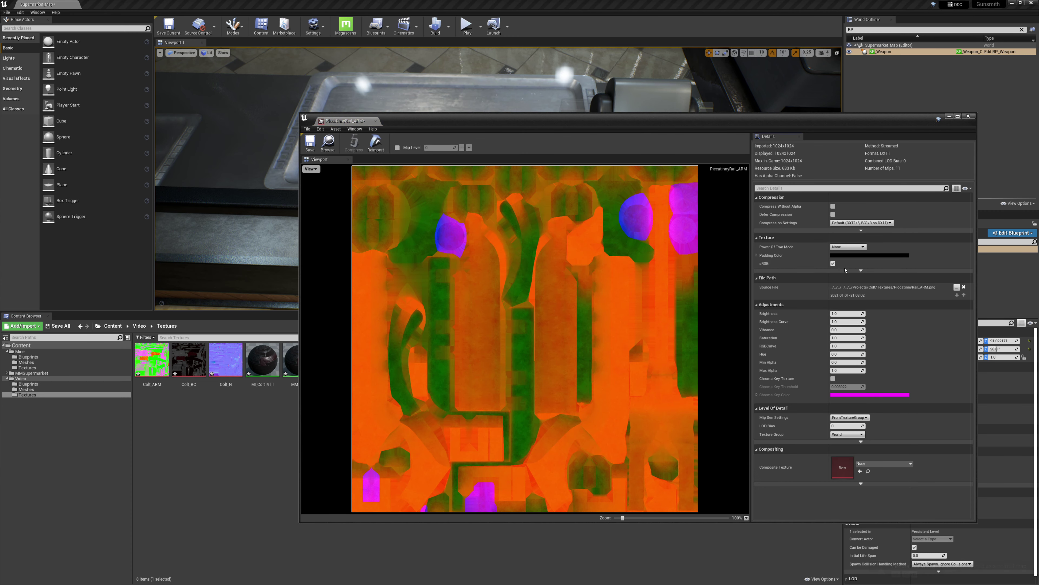
pyautogui.click(833, 263)
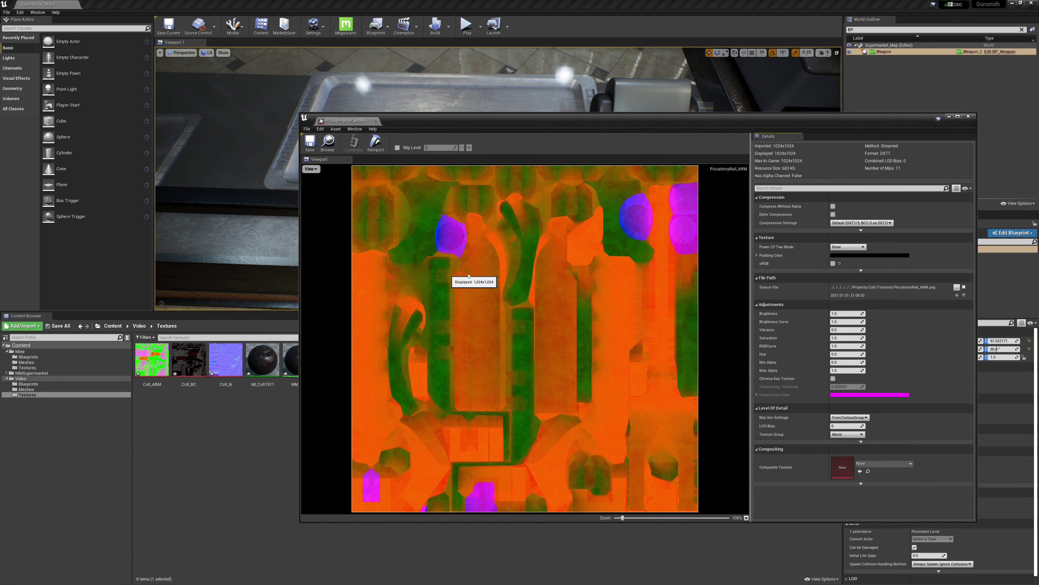
pyautogui.click(375, 120)
# - Create a material instance of MM_PBR named MI_Rail
pyautogui.rightClick(299, 360)
pyautogui.click(327, 371)
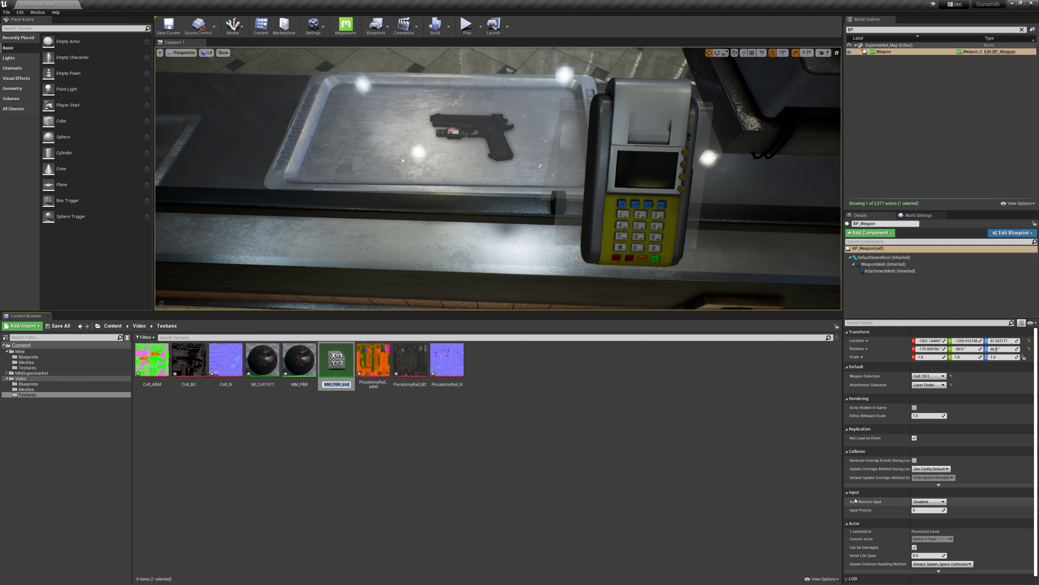
pyautogui.write('MI_Rail')
pyautogui.press('Return')
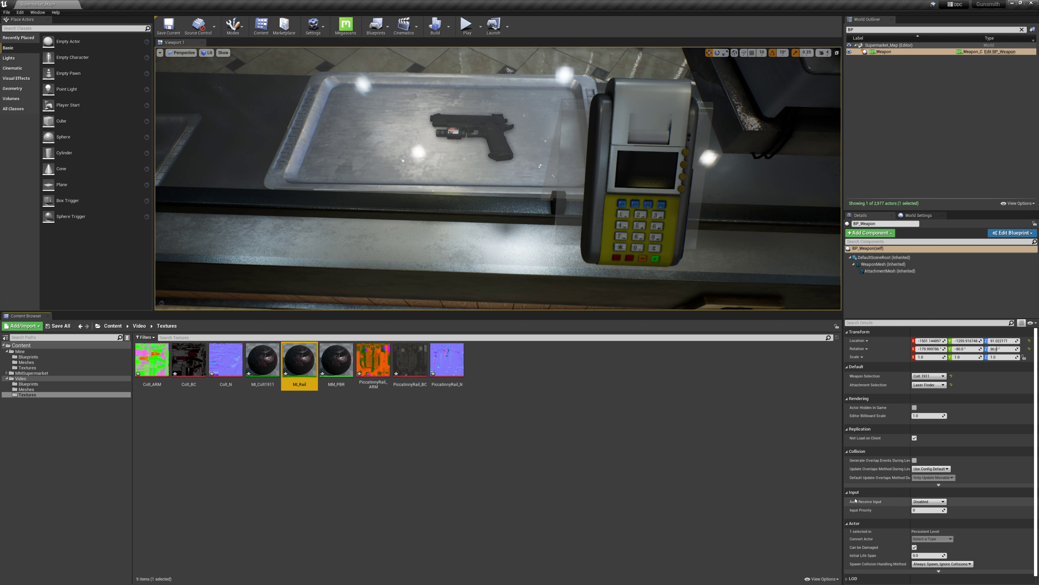
# - Enable the AORM, BaseColor and Normals texture overrides in MI_Rail, keeping the Textures folder assets accessible beside its editor
pyautogui.doubleClick(299, 360)
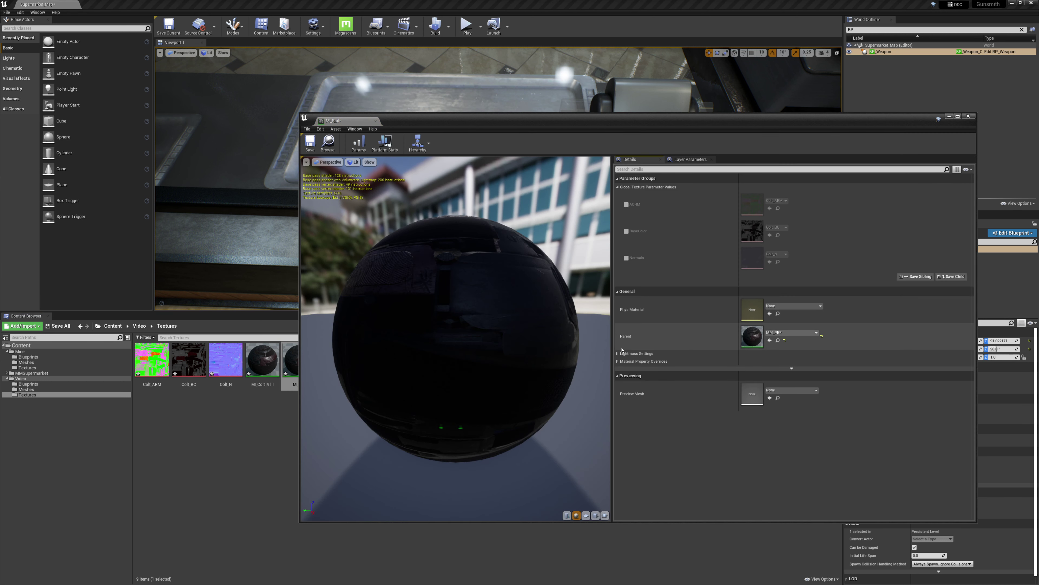
pyautogui.click(626, 204)
pyautogui.click(626, 232)
pyautogui.click(626, 258)
pyautogui.moveTo(409, 327); pyautogui.dragTo(532, 336)
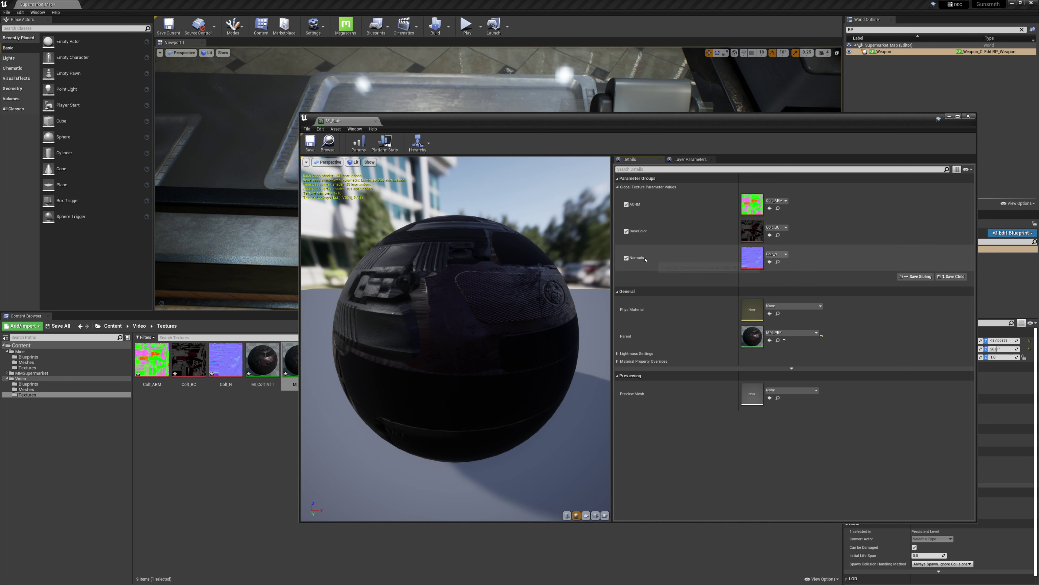
pyautogui.moveTo(296, 114); pyautogui.dragTo(479, 138)
pyautogui.moveTo(730, 148); pyautogui.dragTo(730, 82)
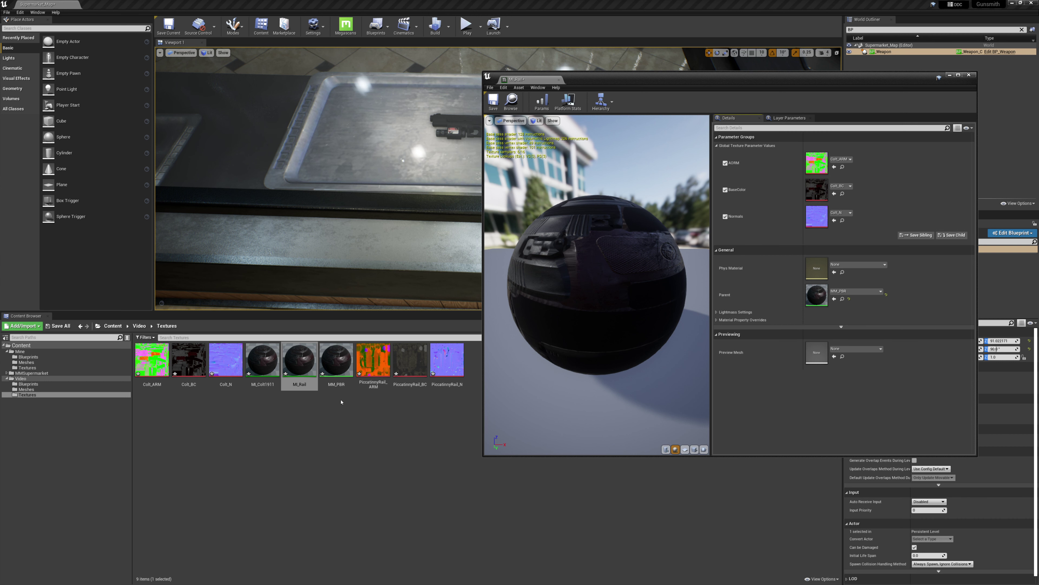
# - Inspect the BaseColor parameter's Sort Priority in the MM_PBR master material, leaving the value as it is
pyautogui.doubleClick(337, 366)
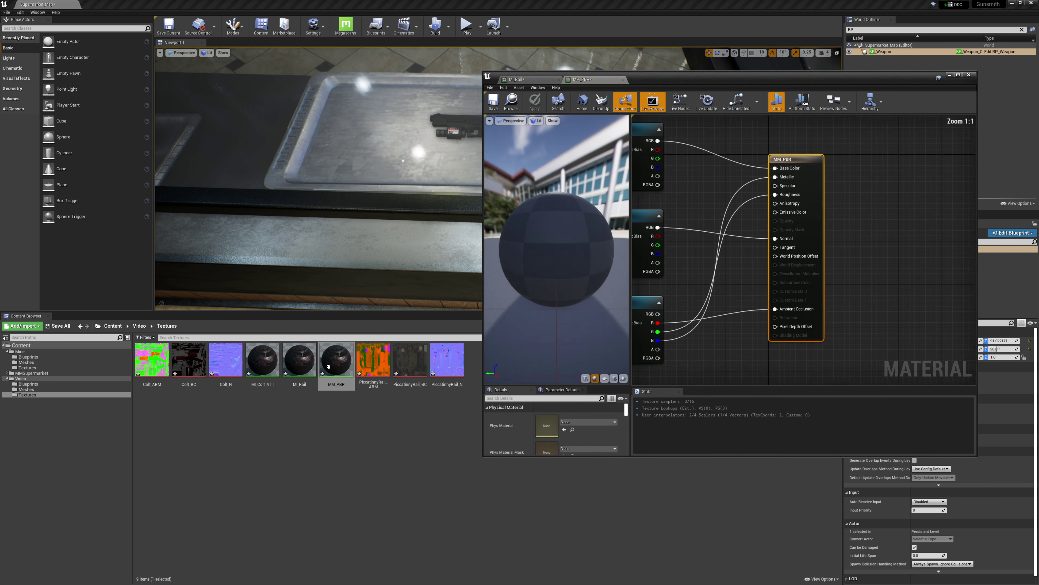
pyautogui.moveTo(713, 227); pyautogui.dragTo(825, 219, button='right')
pyautogui.click(749, 124)
pyautogui.moveTo(557, 386); pyautogui.dragTo(557, 239)
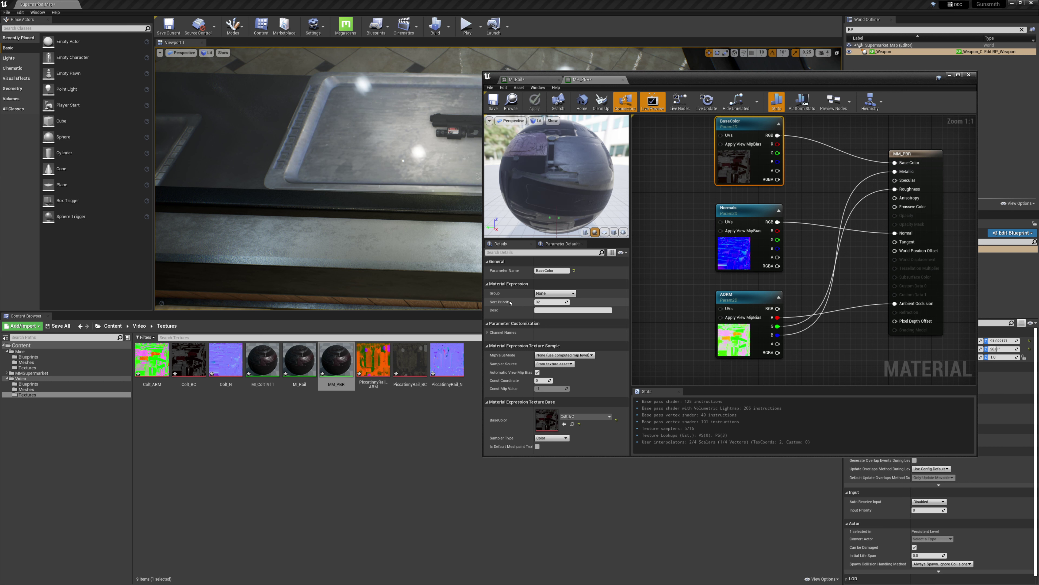
pyautogui.click(541, 301)
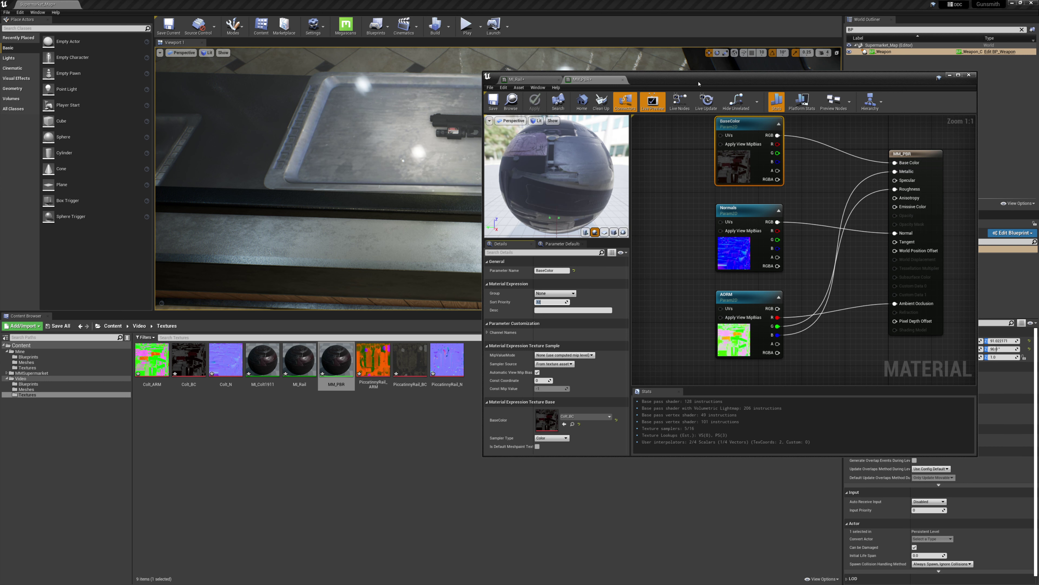
pyautogui.click(623, 79)
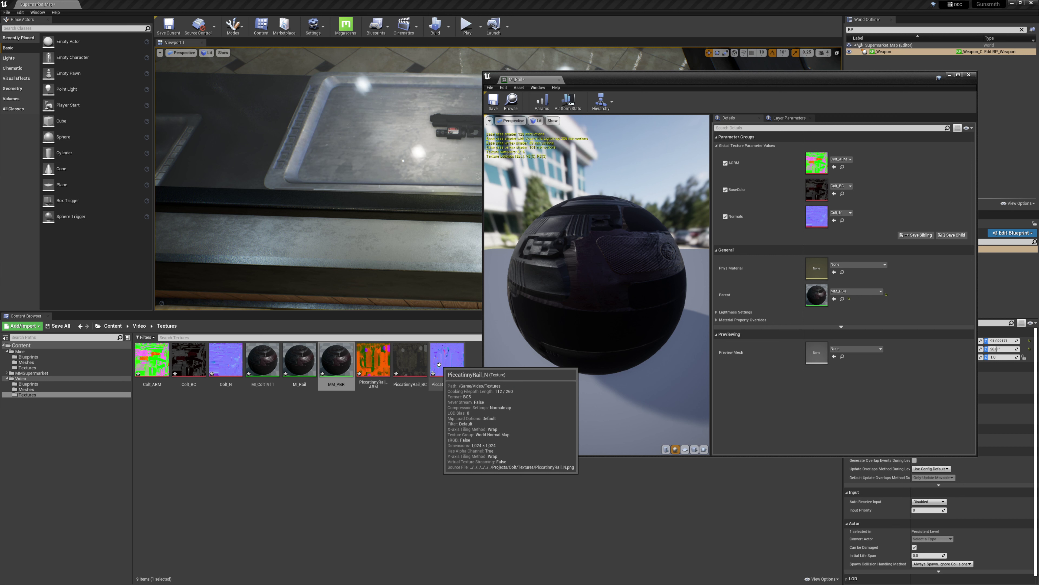
# - Assign the PiccatinnyRail_ARM texture to MI_Rail's AORM parameter and close the instance editor
pyautogui.click(373, 359)
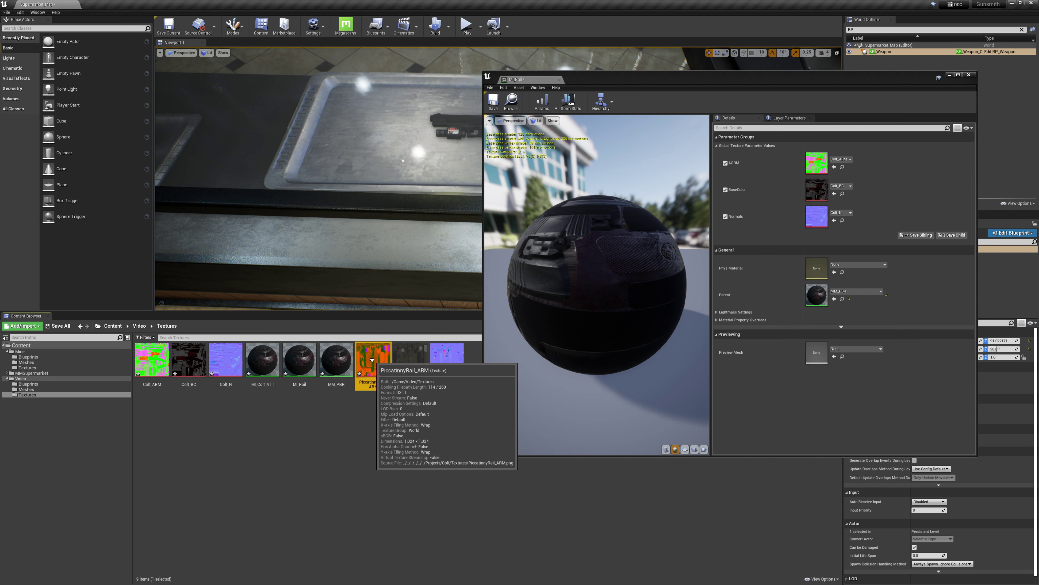
pyautogui.moveTo(371, 359); pyautogui.dragTo(813, 166)
pyautogui.click(969, 74)
# - Assign MI_Rail to the Element 1 material slot of the 1911 mesh, check the pistol in the preview and close its editor
pyautogui.click(27, 389)
pyautogui.doubleClick(152, 359)
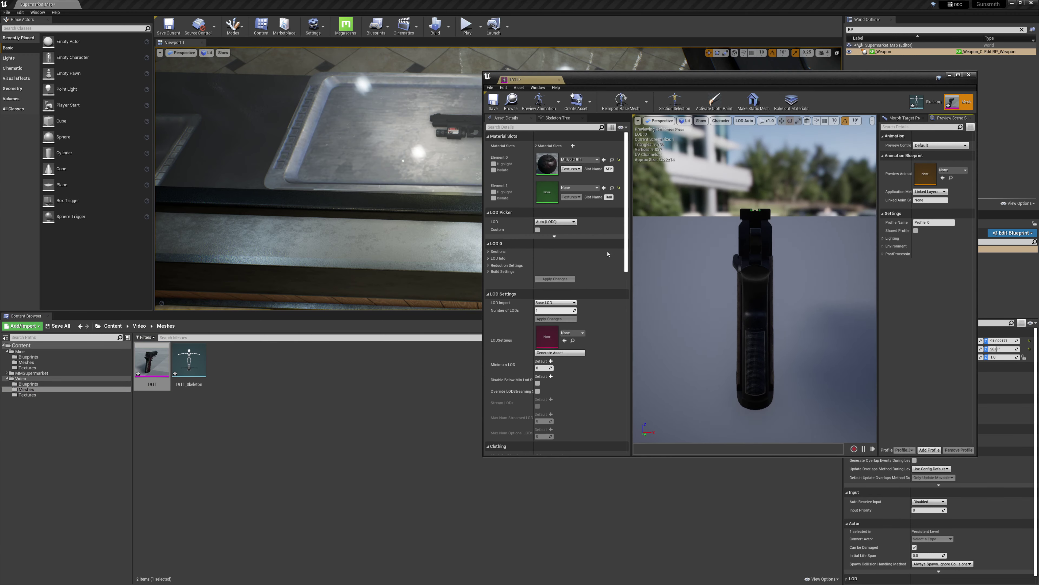
pyautogui.moveTo(755, 279)
pyautogui.mouseDown(button='right')
pyautogui.moveTo(708, 279)
pyautogui.moveTo(761, 278)
pyautogui.moveTo(744, 278)
pyautogui.mouseUp(button='right')
pyautogui.moveTo(711, 201); pyautogui.dragTo(733, 224, button='right')
pyautogui.click(27, 394)
pyautogui.moveTo(299, 359); pyautogui.dragTo(546, 192)
pyautogui.moveTo(736, 283); pyautogui.dragTo(790, 270, button='right')
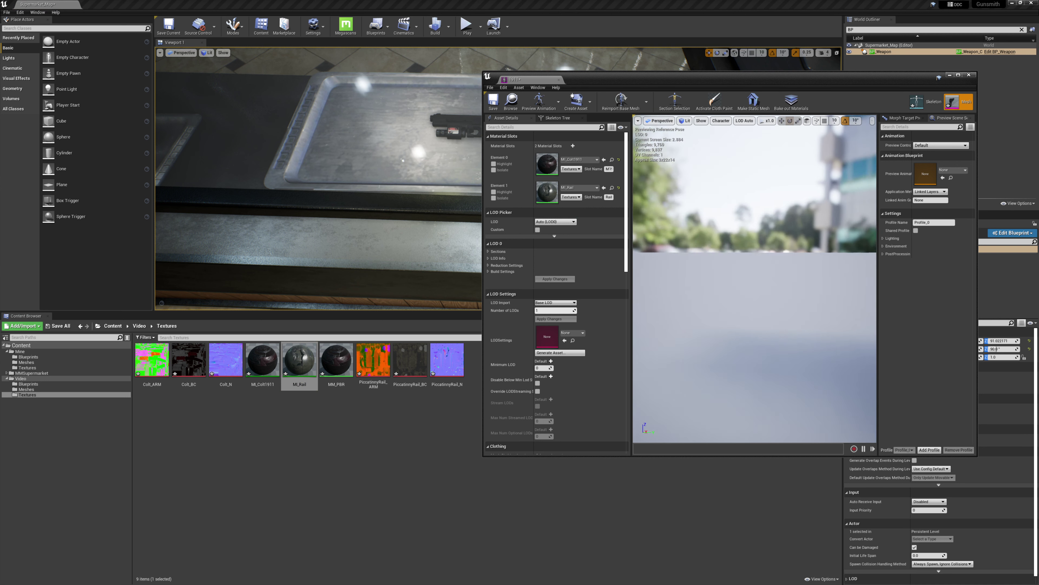
pyautogui.press('f')
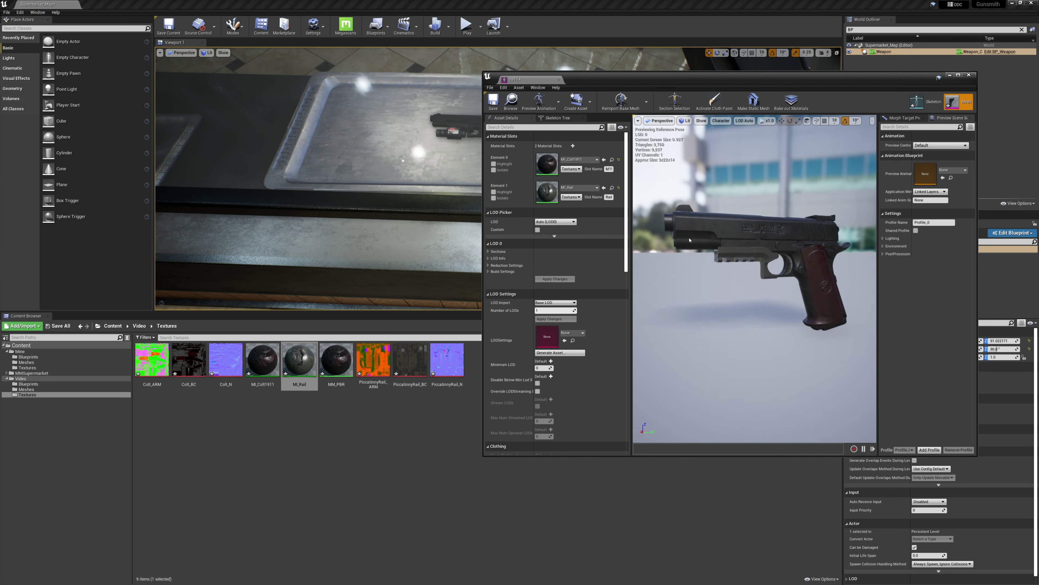
pyautogui.click(968, 74)
# - Review the FBX import options and import the Laser model as a static mesh into the Video project's Meshes folder
pyautogui.click(26, 389)
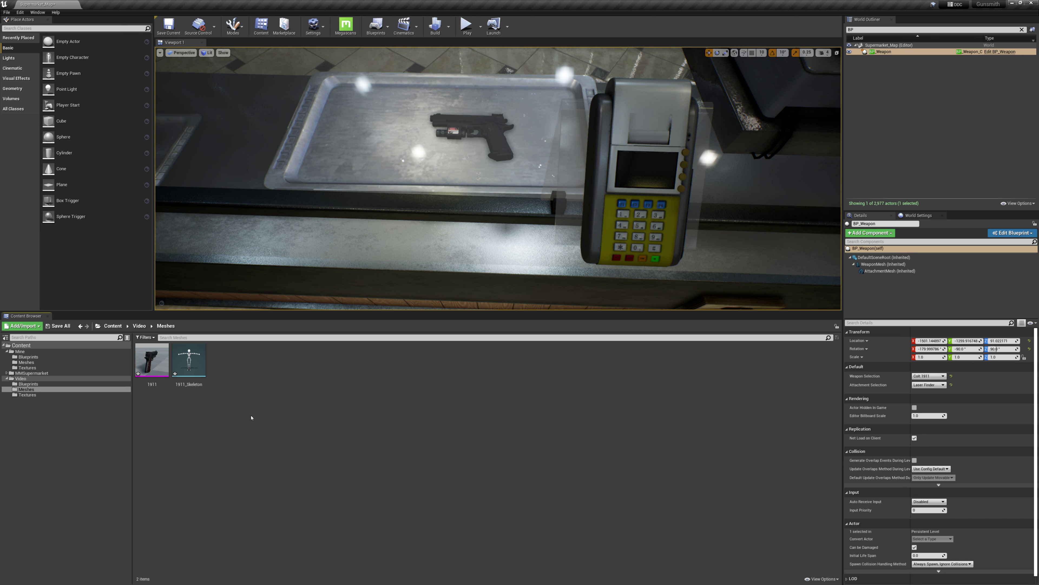
pyautogui.moveTo(460, 162); pyautogui.dragTo(510, 124)
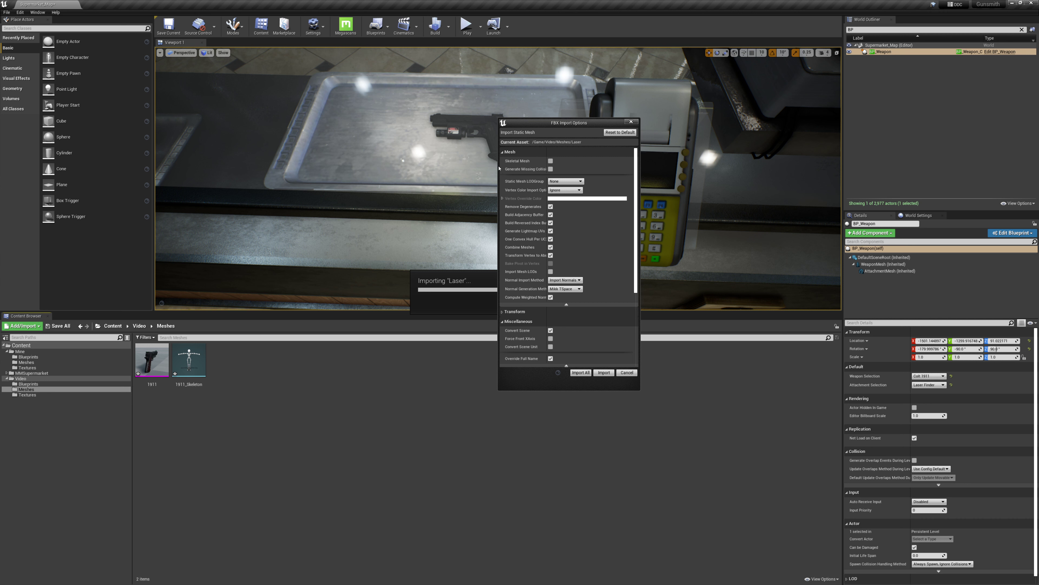
pyautogui.moveTo(546, 167); pyautogui.dragTo(565, 170)
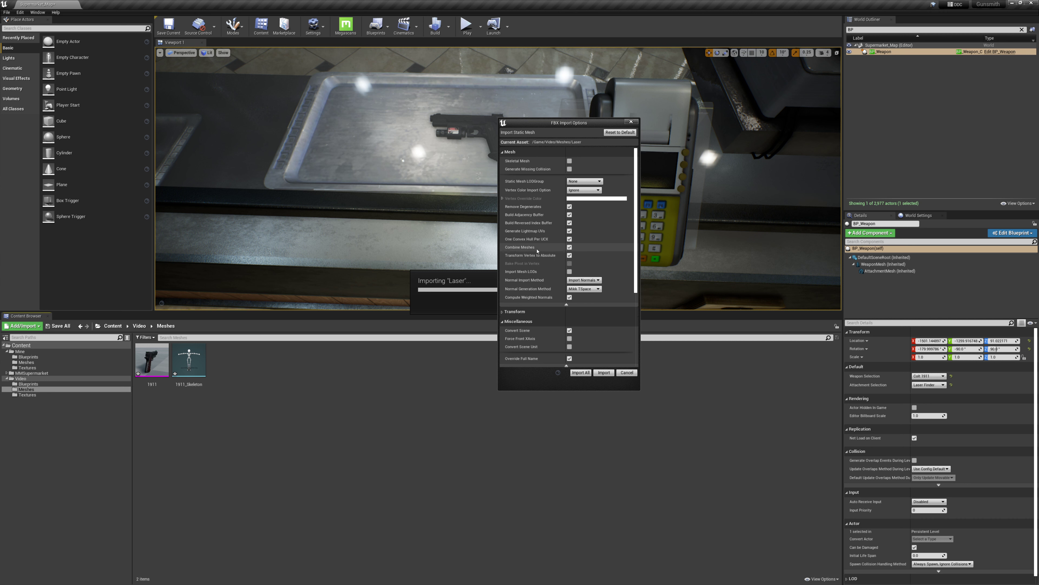
pyautogui.click(566, 304)
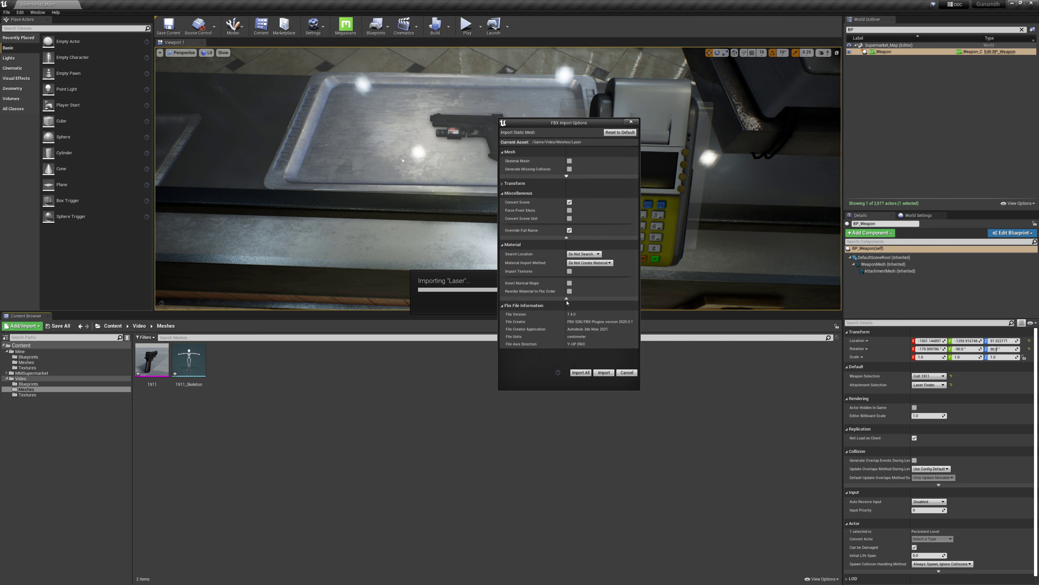
pyautogui.click(566, 176)
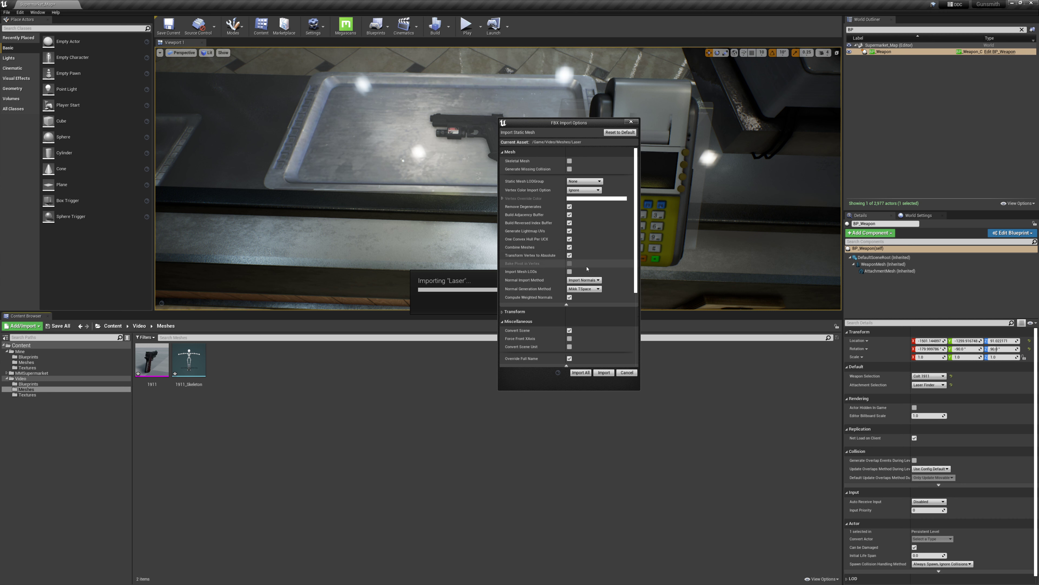
pyautogui.scroll(-5, 586, 268)
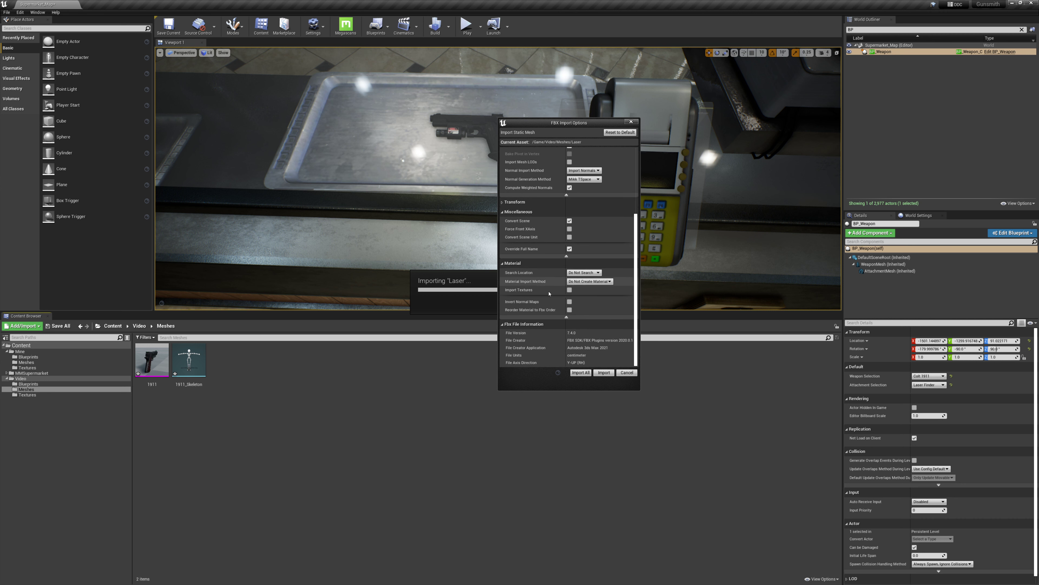
pyautogui.click(604, 373)
# - Import the ARM, BC and N textures of the Laser and Supressor into the Video Textures folder
pyautogui.click(27, 394)
pyautogui.rightClick(395, 444)
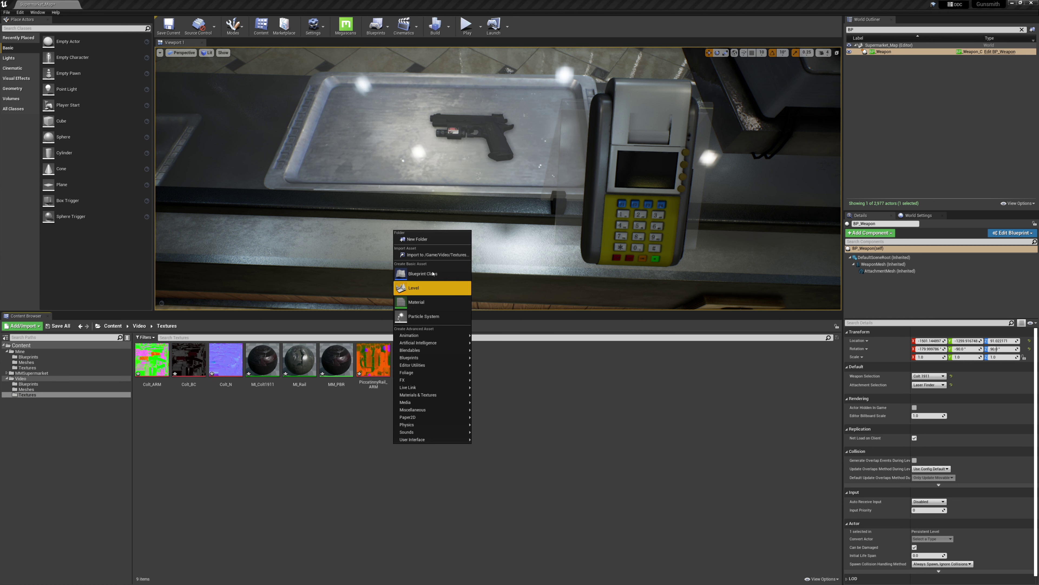
pyautogui.click(436, 255)
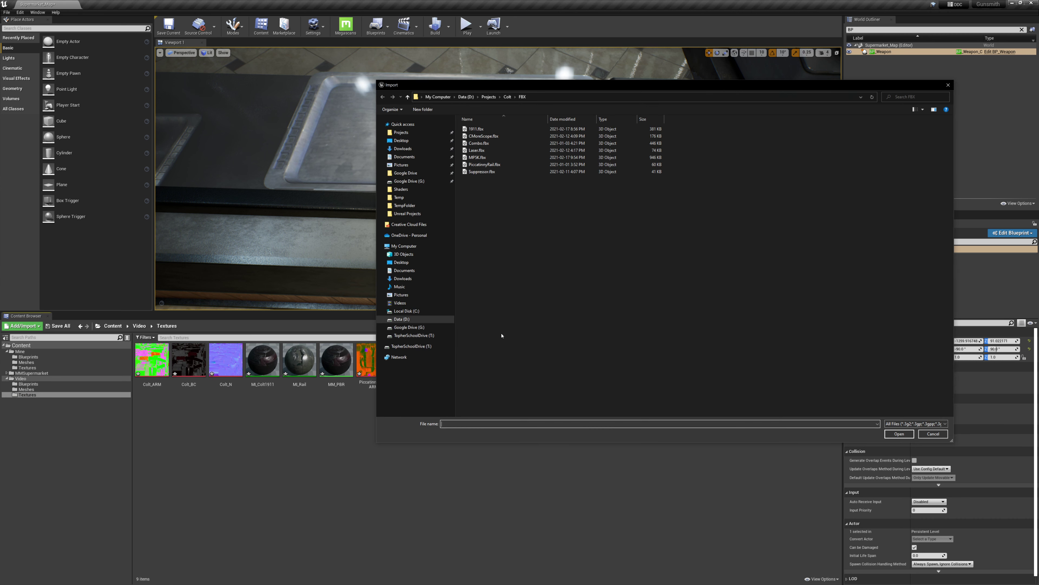
pyautogui.click(508, 97)
pyautogui.doubleClick(482, 157)
pyautogui.click(899, 434)
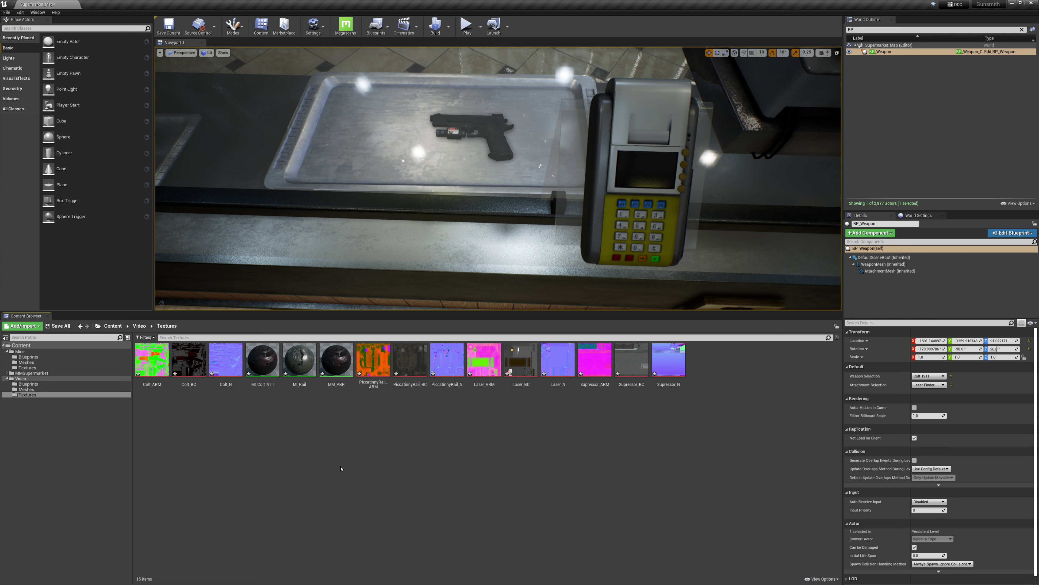
# - Create a material instance of MM_PBR named MI_Supressor, plus a second instance of the same master material
pyautogui.click(336, 363)
pyautogui.rightClick(336, 362)
pyautogui.click(366, 375)
pyautogui.write('MI_Supressor')
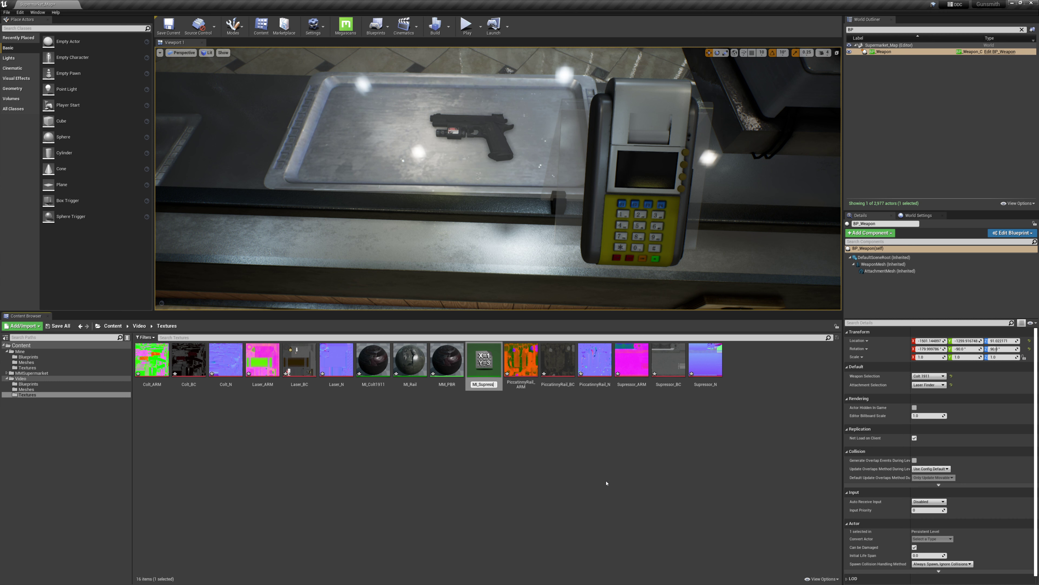
pyautogui.press('Return')
pyautogui.rightClick(483, 357)
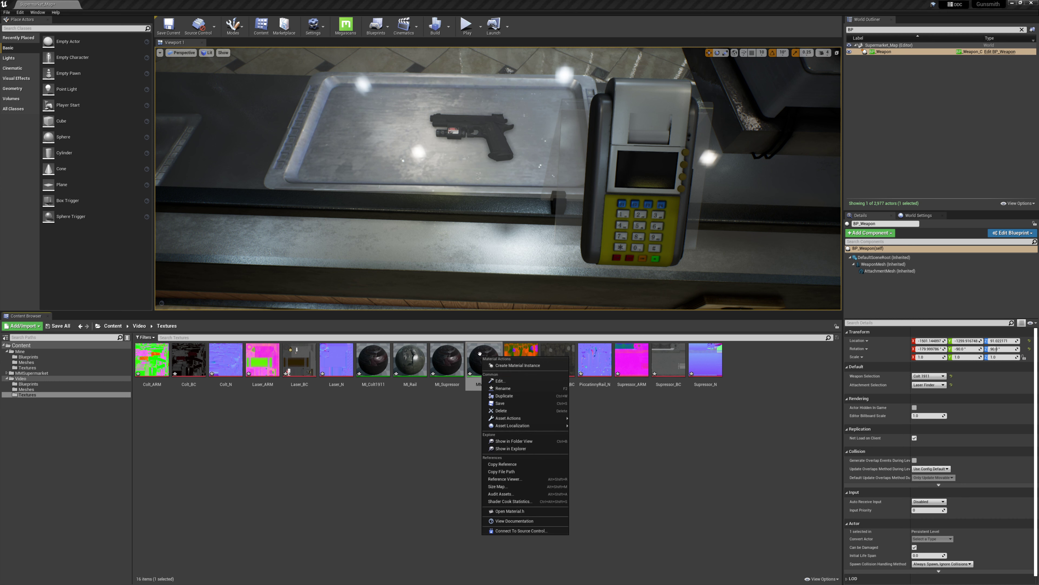
pyautogui.click(500, 364)
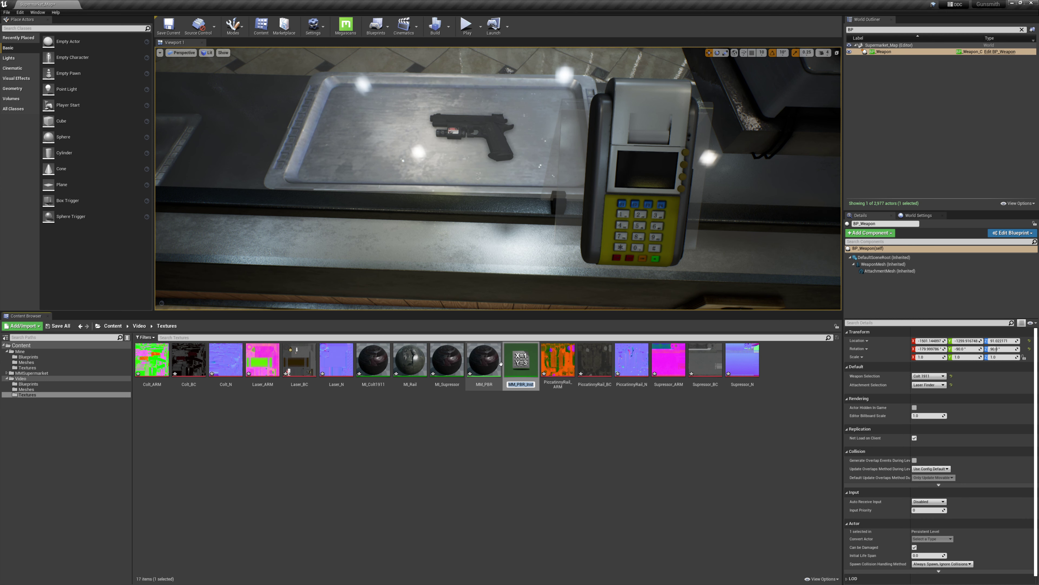
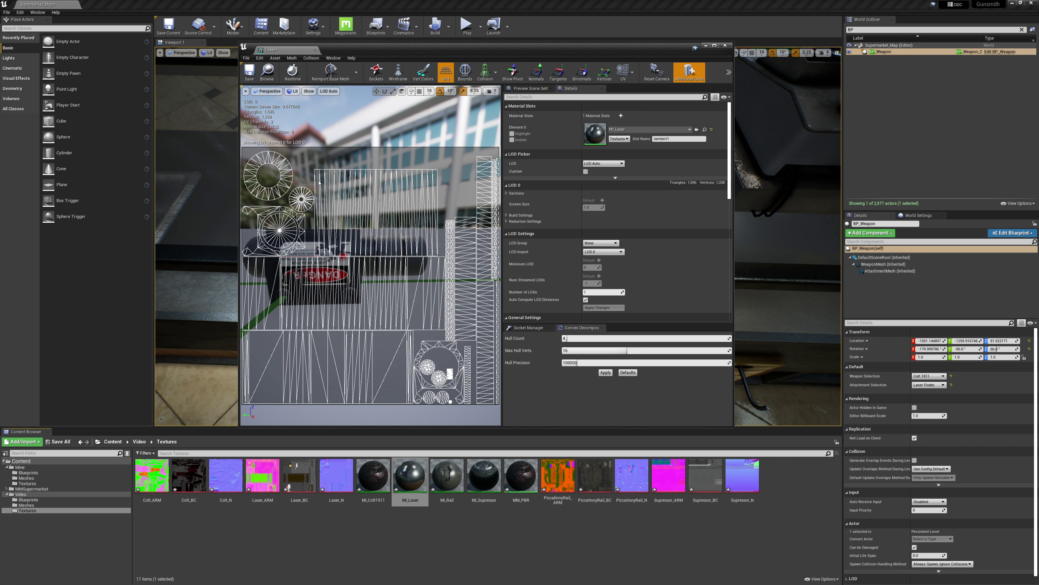
# - Close the laser mesh editor, open the suppressor mesh and assign MI_Supressor to its Element 0 material slot
pyautogui.click(725, 45)
pyautogui.click(26, 505)
pyautogui.doubleClick(262, 476)
pyautogui.click(27, 511)
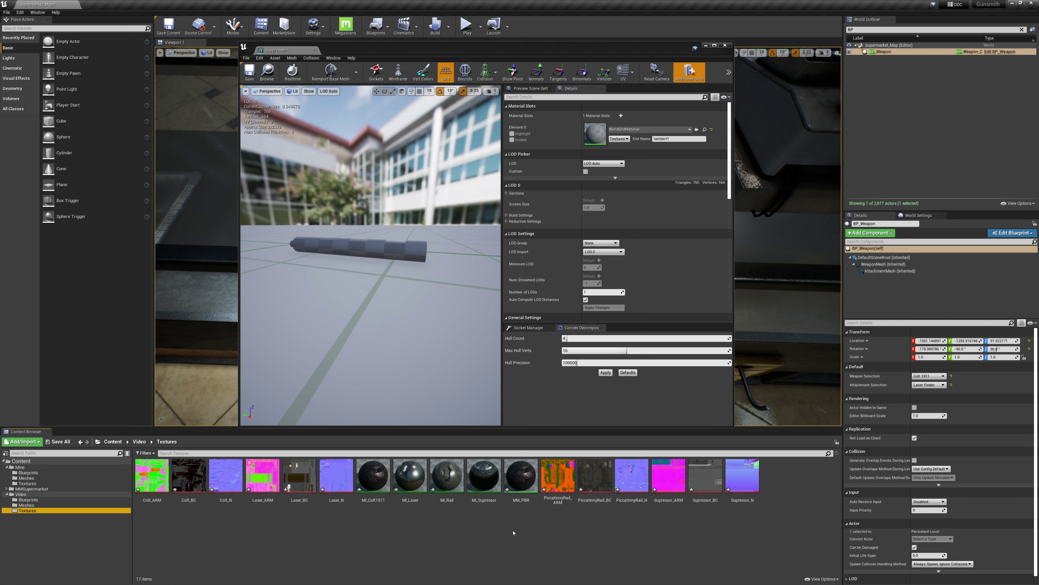
pyautogui.moveTo(483, 474); pyautogui.dragTo(598, 132)
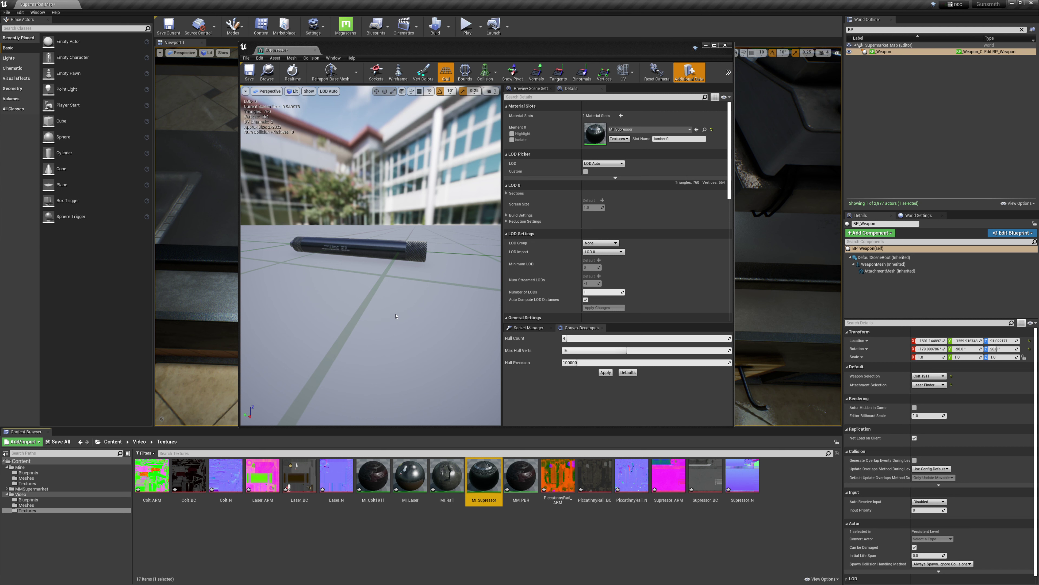
# - Examine the suppressor mesh with its new material from several sides, and close its mesh editor
pyautogui.press('w')
pyautogui.moveTo(396, 316)
pyautogui.mouseDown(button='right')
pyautogui.moveTo(352, 316)
pyautogui.moveTo(429, 316)
pyautogui.moveTo(409, 317)
pyautogui.mouseUp(button='right')
pyautogui.press('d')
pyautogui.press('a')
pyautogui.press('s')
pyautogui.press('a')
pyautogui.press('w')
pyautogui.press('d')
pyautogui.press('s')
pyautogui.click(725, 46)
# - Create an Actor blueprint named BP_Weapon in the Video project's Blueprints folder and open it in a maximized editor window
pyautogui.click(28, 499)
pyautogui.rightClick(353, 498)
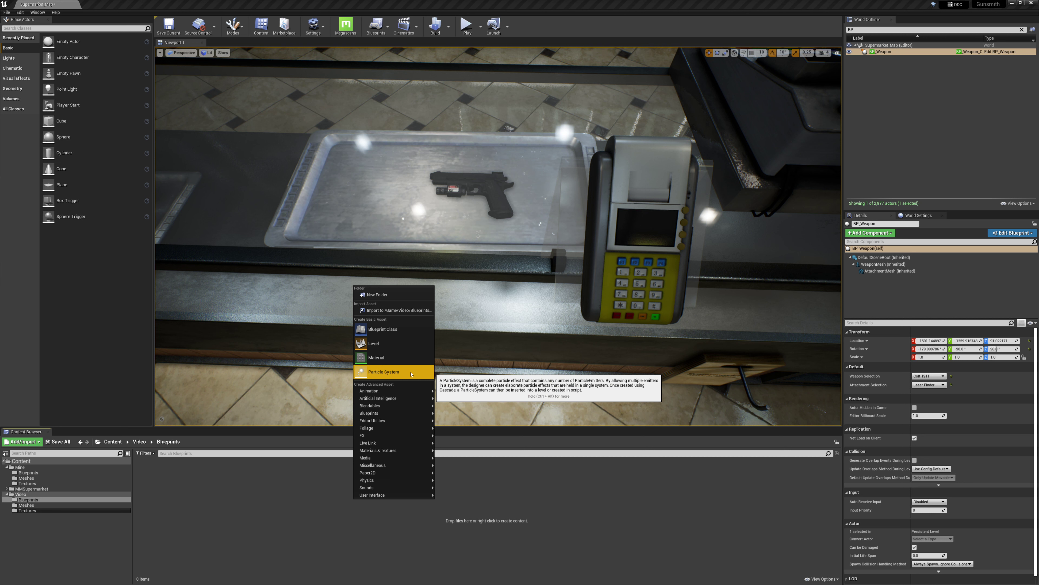
pyautogui.click(395, 329)
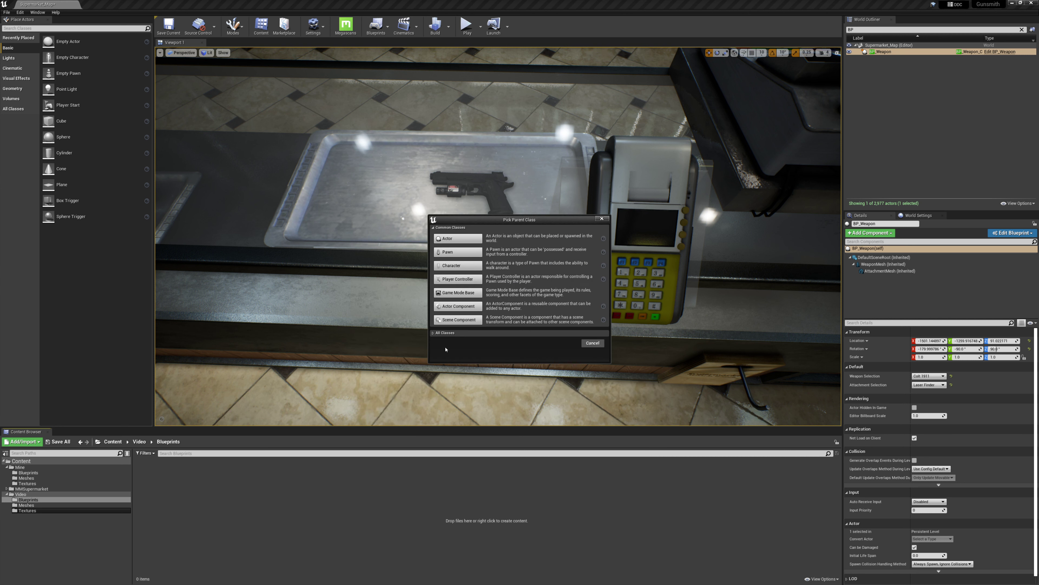
pyautogui.click(465, 240)
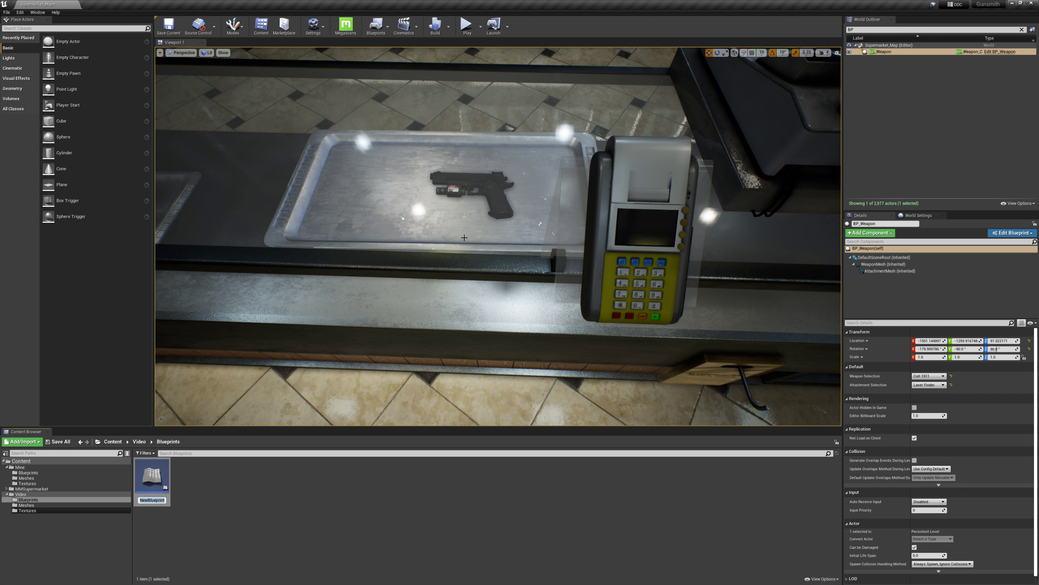
pyautogui.write('BP_Weapon')
pyautogui.press('Return')
pyautogui.doubleClick(152, 476)
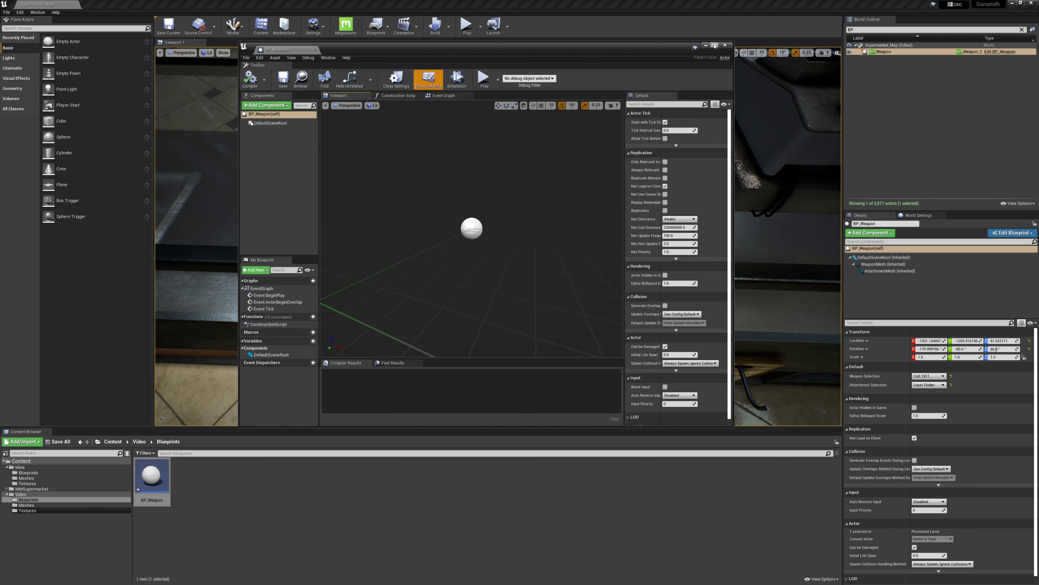
pyautogui.click(747, 46)
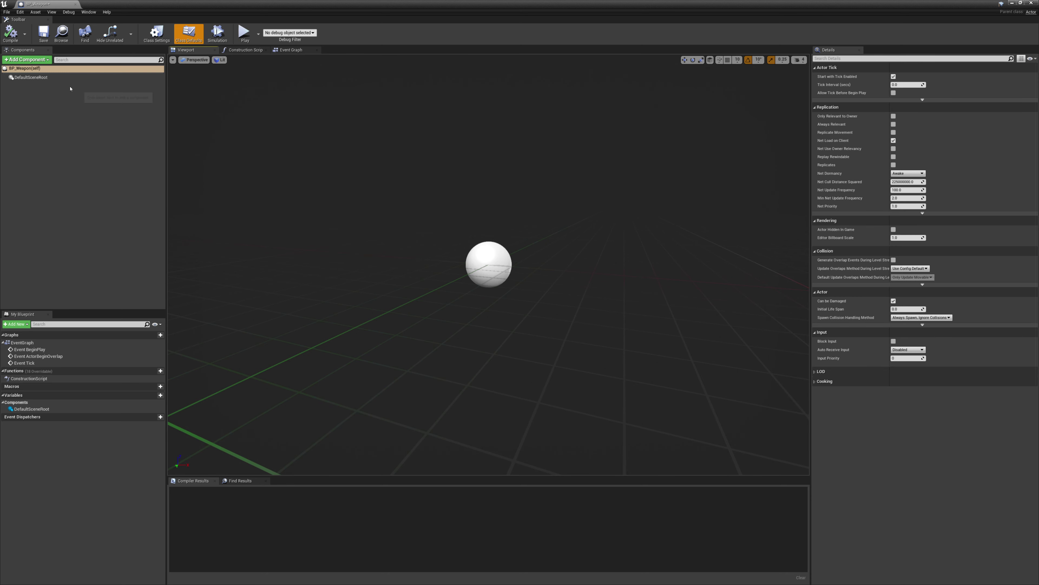
# - Add a Skeletal Mesh component named WeaponMesh under the blueprint's DefaultSceneRoot
pyautogui.click(36, 60)
pyautogui.write('skel')
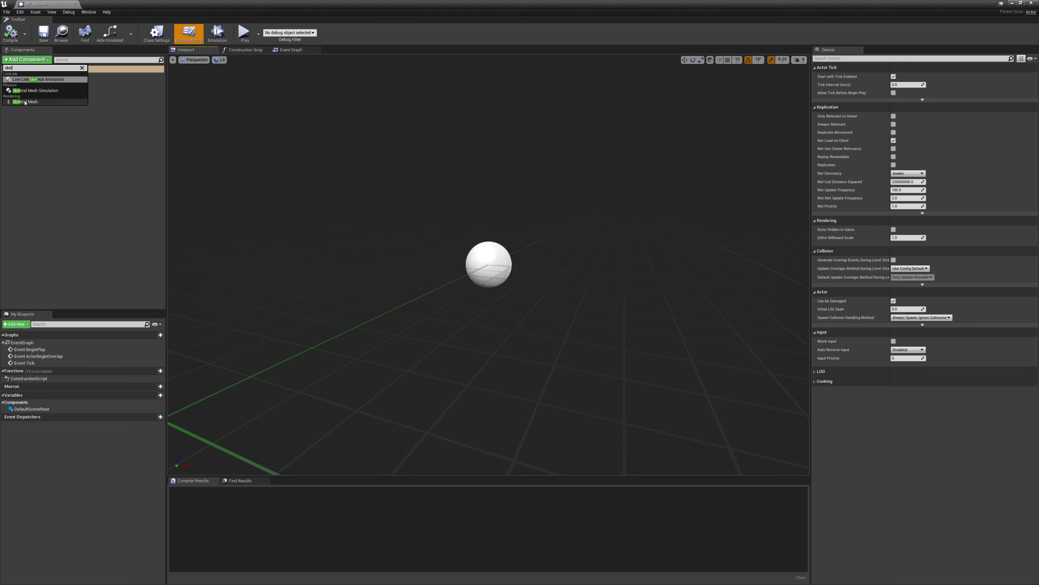
pyautogui.click(29, 102)
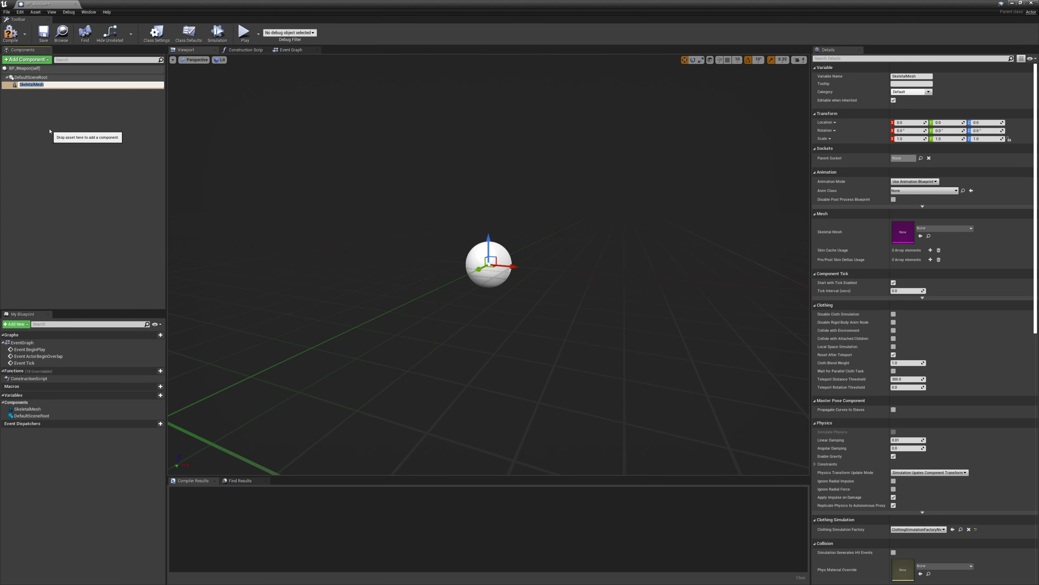
pyautogui.write('Weapon')
pyautogui.press('Return')
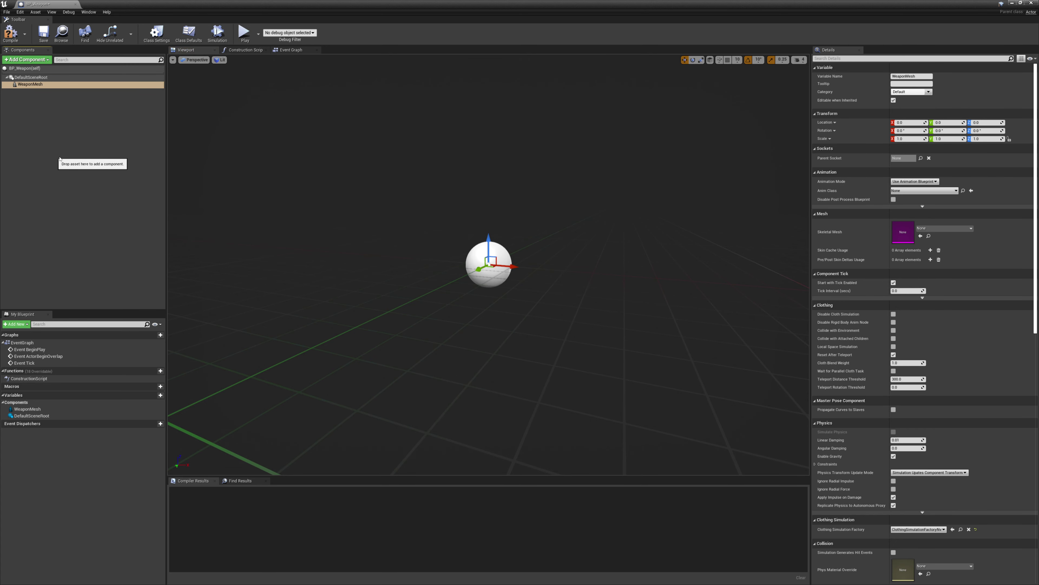
pyautogui.moveTo(32, 86); pyautogui.dragTo(56, 294)
pyautogui.moveTo(488, 319); pyautogui.dragTo(556, 344, button='right')
pyautogui.click(31, 84)
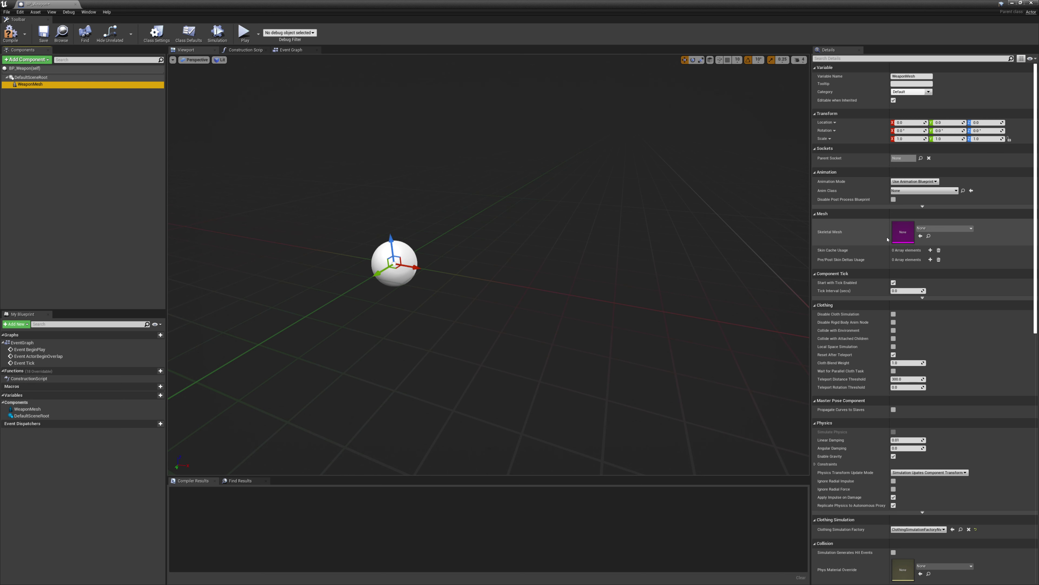
# - Restore the blueprint editor to a floating window, enlarge it above the mesh assets, and maximize it again
pyautogui.doubleClick(785, 5)
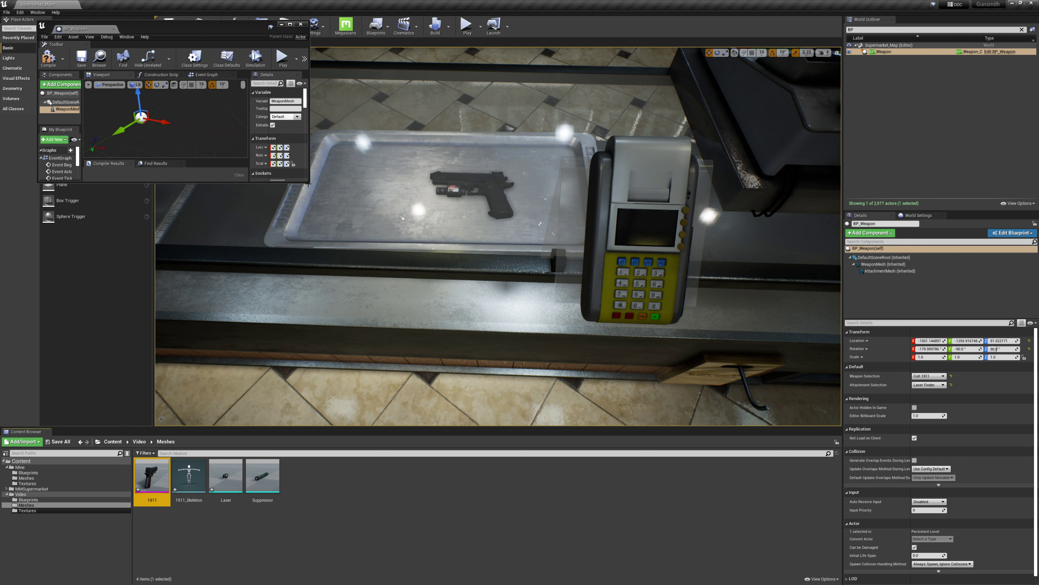
pyautogui.moveTo(308, 181); pyautogui.dragTo(748, 377)
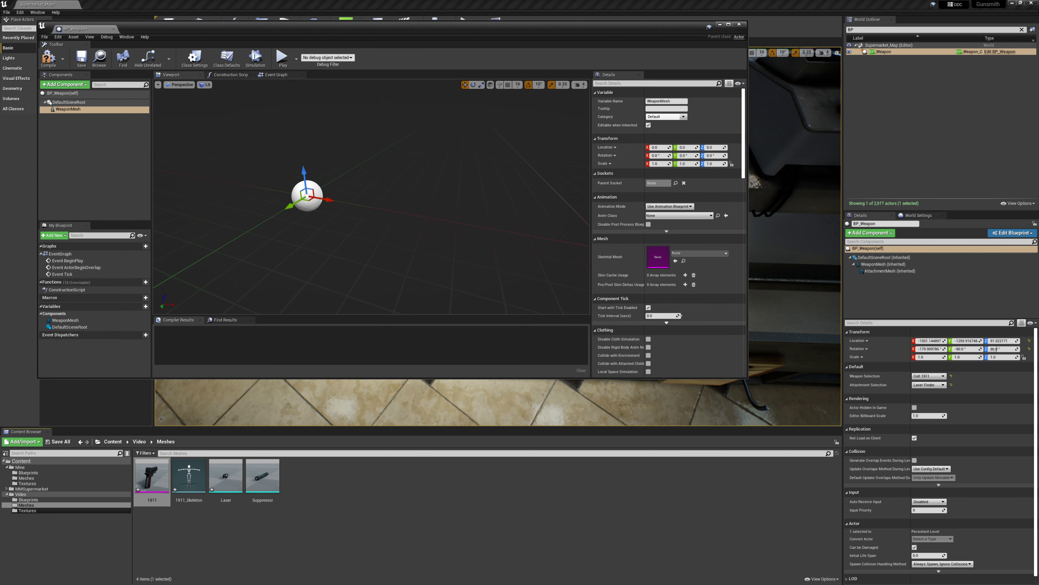
pyautogui.doubleClick(490, 26)
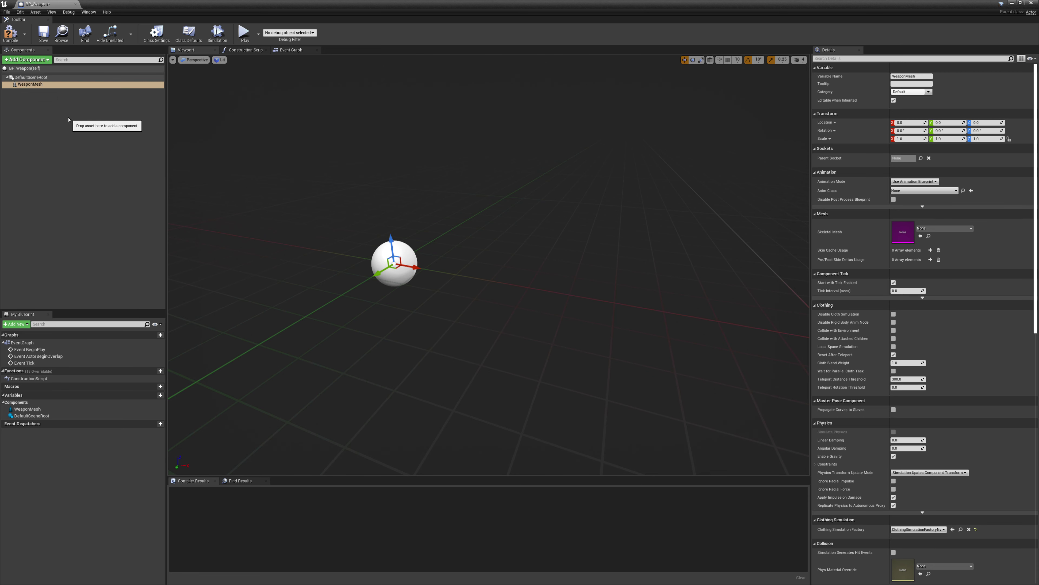
pyautogui.moveTo(466, 283)
pyautogui.mouseDown(button='right')
pyautogui.moveTo(444, 293)
pyautogui.moveTo(471, 285)
pyautogui.mouseUp(button='right')
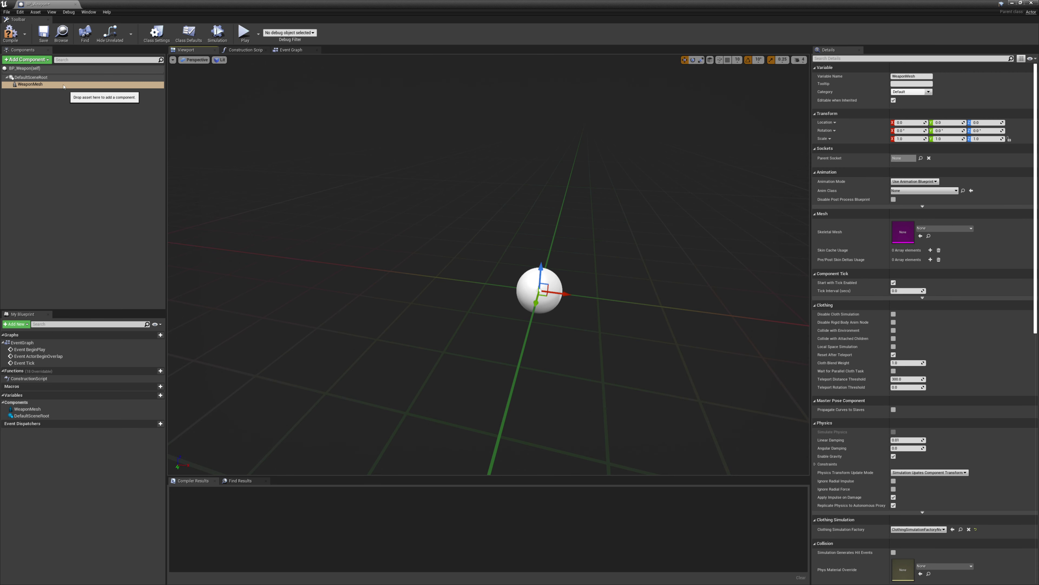
# - Add a Static Mesh component named BarrelAttachment as a child of WeaponMesh
pyautogui.click(28, 60)
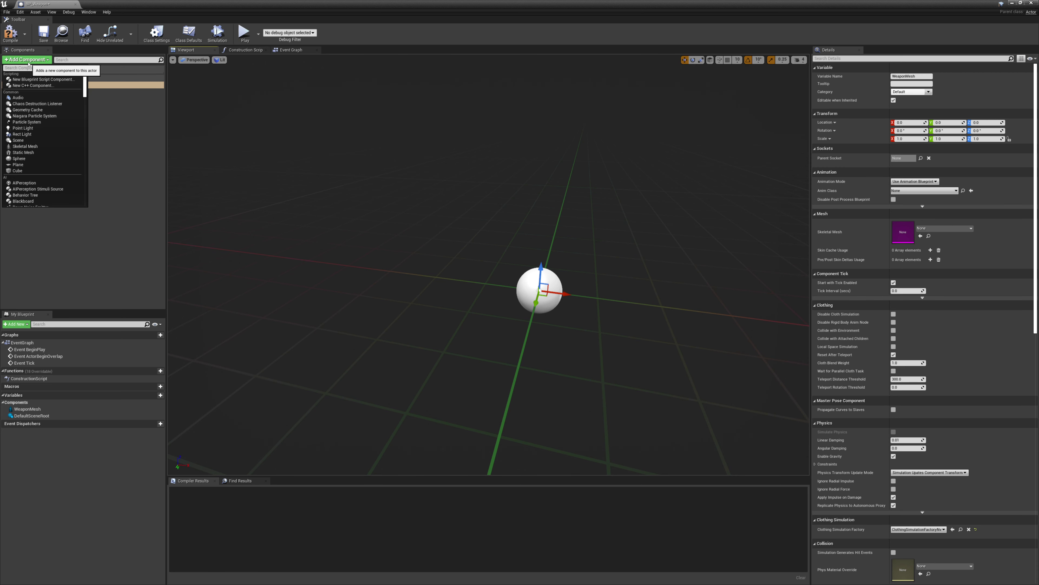
pyautogui.write('stat')
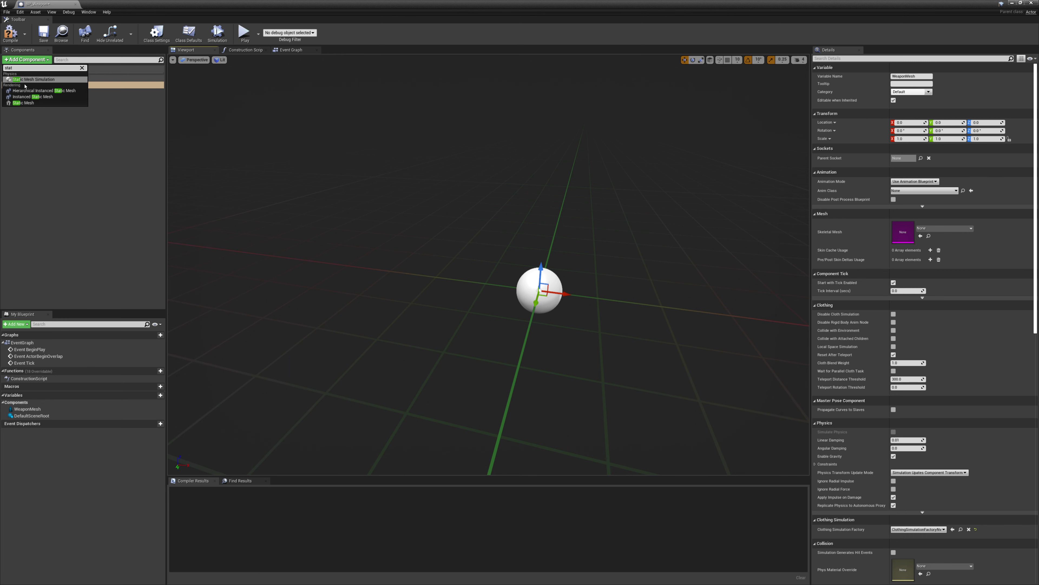
pyautogui.click(29, 105)
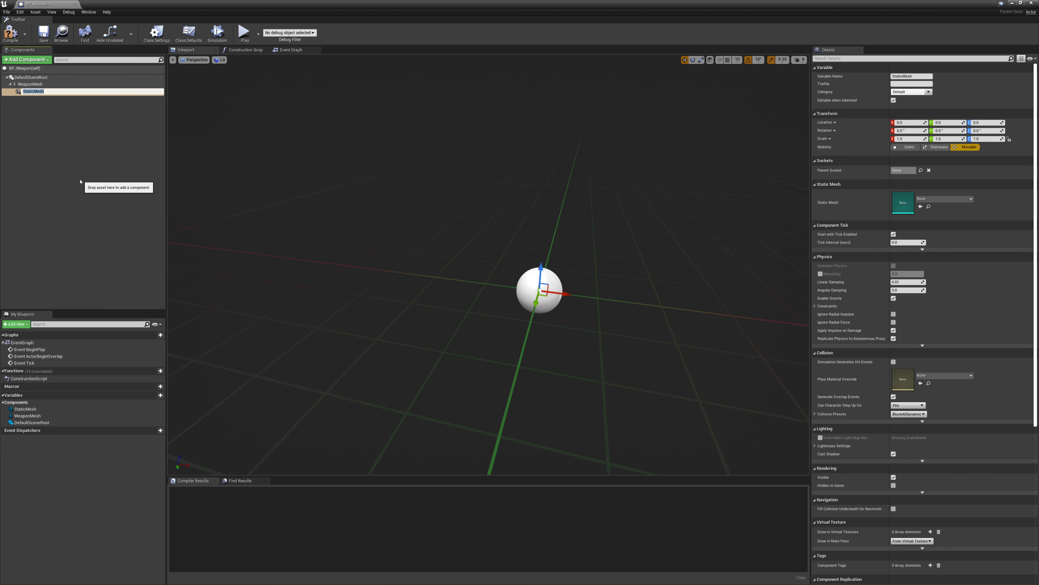
pyautogui.write('BarrelAttachment')
pyautogui.press('Return')
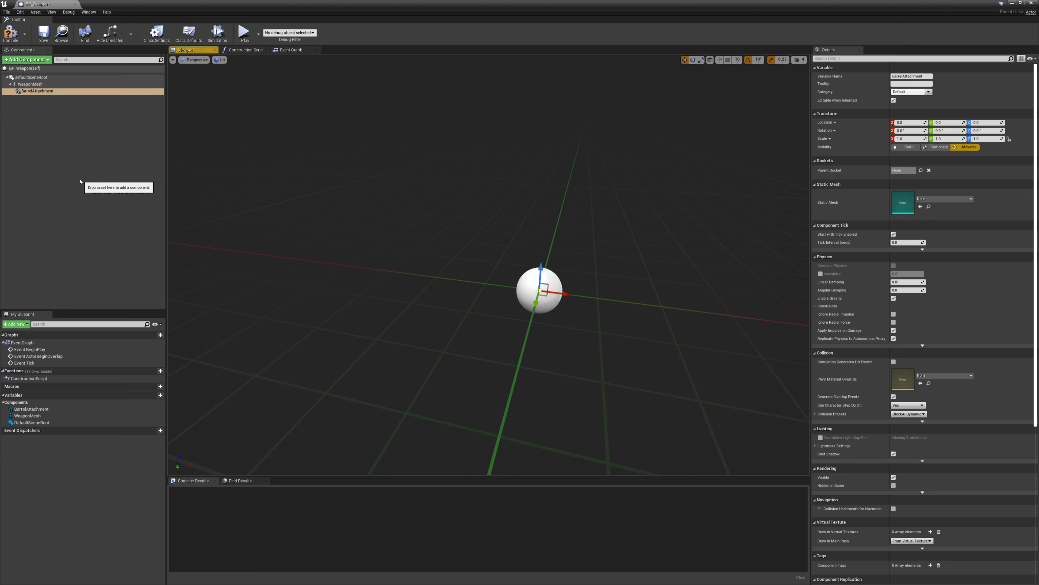
pyautogui.click(31, 93)
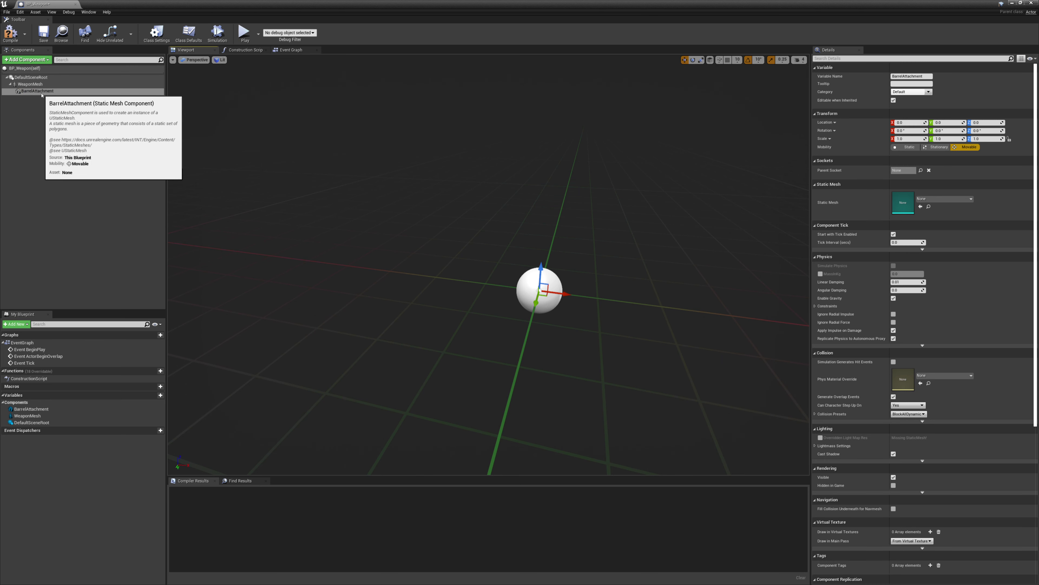
pyautogui.moveTo(41, 95); pyautogui.dragTo(18, 85)
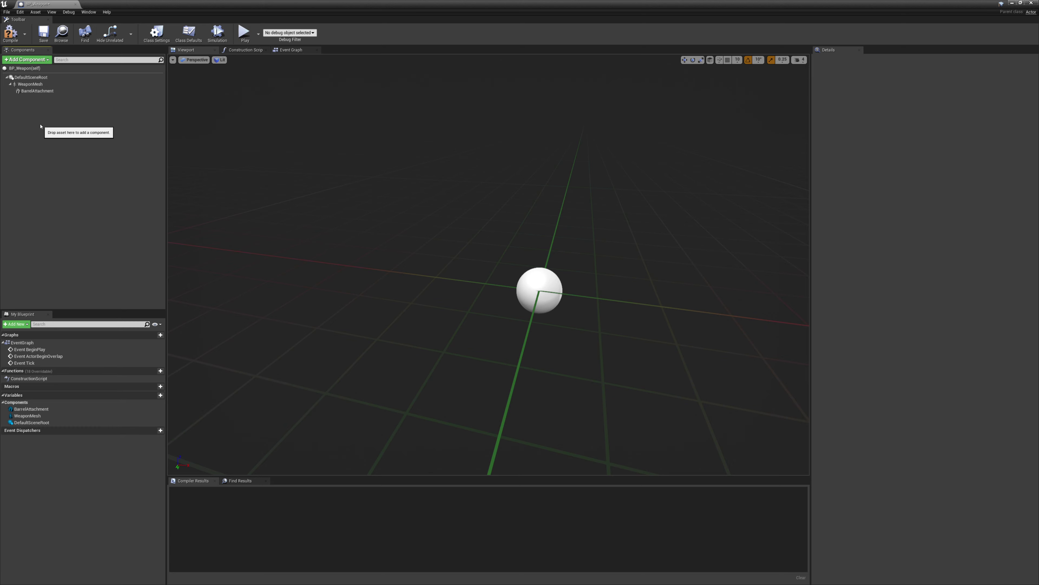
# - Add a second Static Mesh component named RailAttachment and parent it to WeaponMesh
pyautogui.click(23, 61)
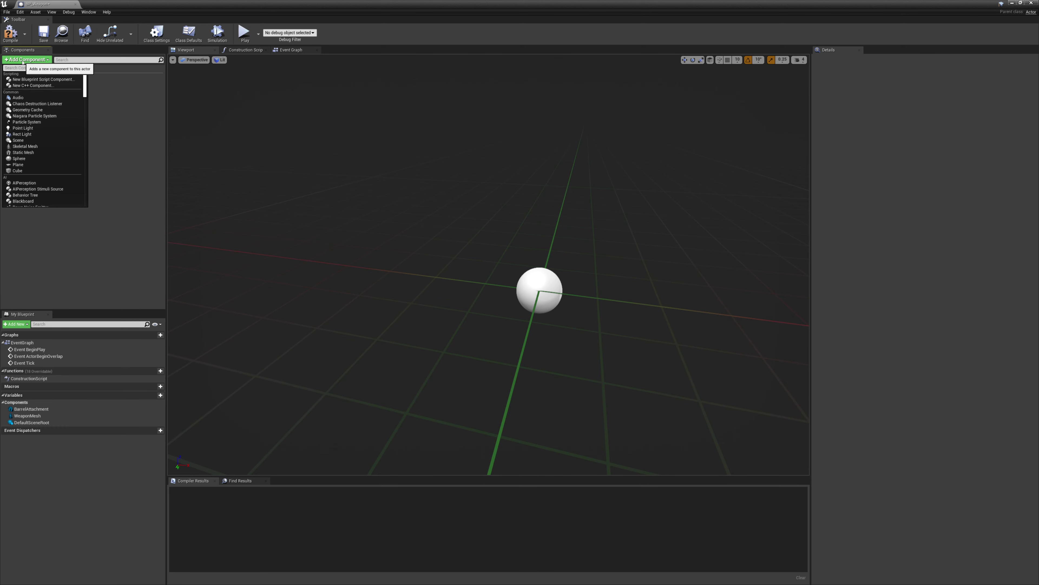
pyautogui.write('stat')
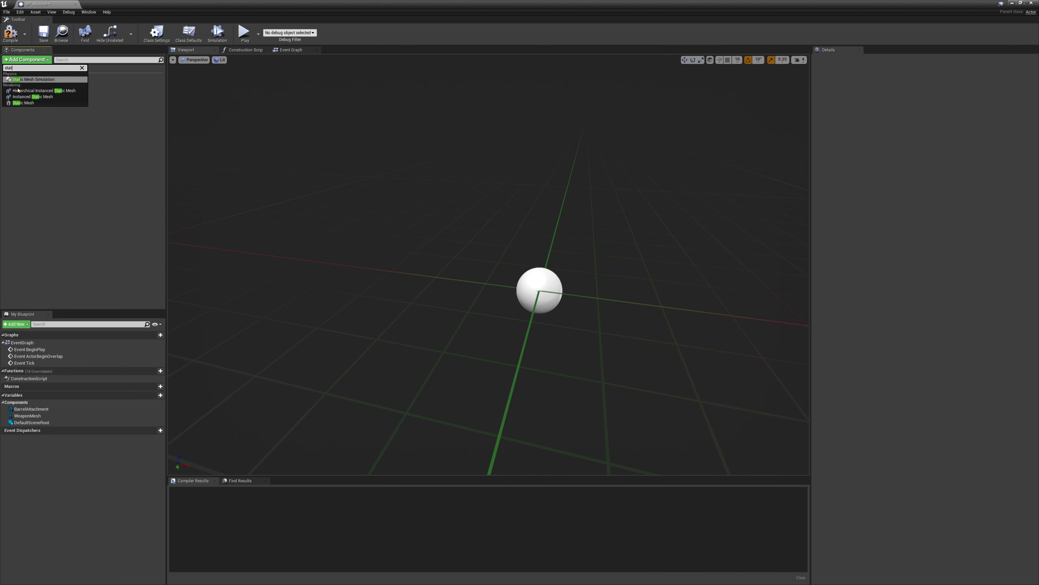
pyautogui.click(22, 103)
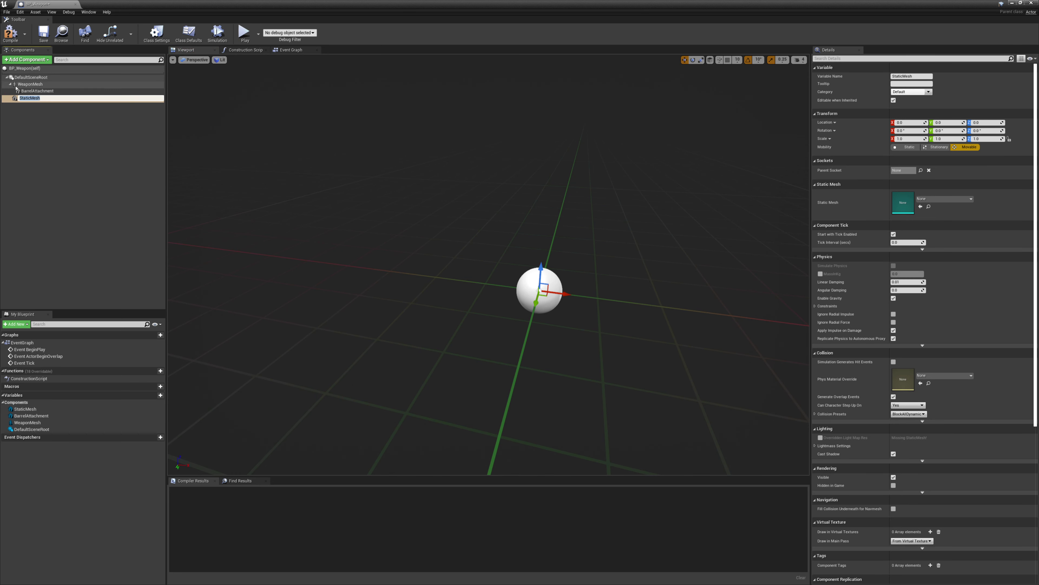
pyautogui.write('RailAttachment')
pyautogui.press('Return')
pyautogui.moveTo(32, 97); pyautogui.dragTo(30, 85)
# - Check the nesting of the attachment components under WeaponMesh and compile the blueprint
pyautogui.click(10, 85)
pyautogui.click(9, 84)
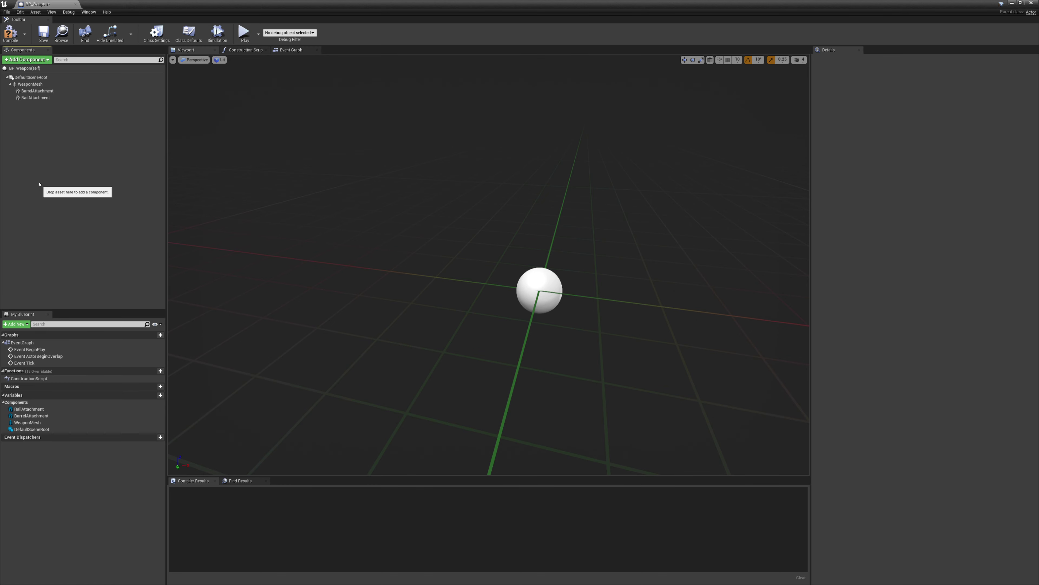
pyautogui.click(10, 84)
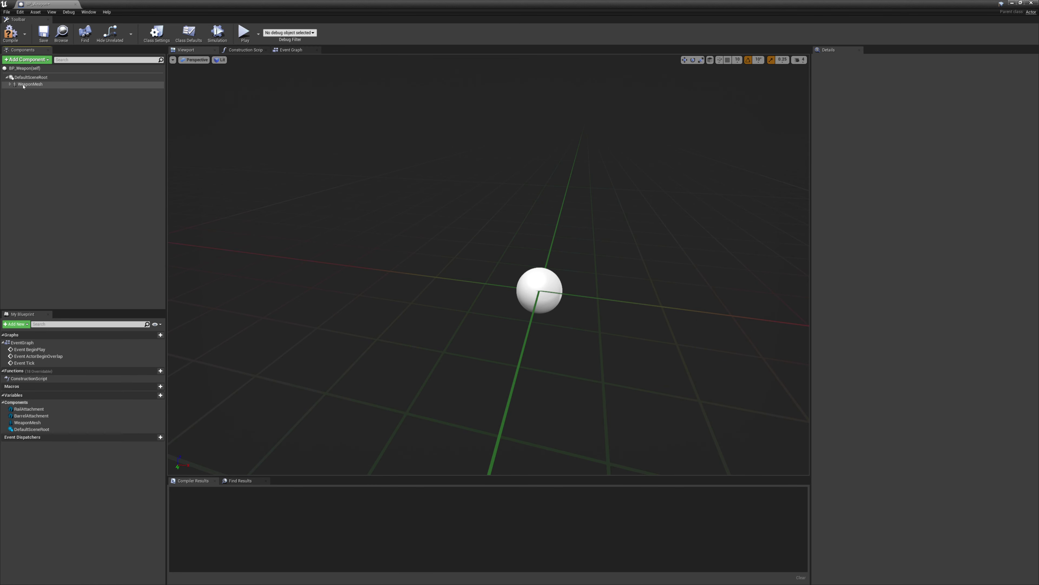
pyautogui.click(10, 84)
pyautogui.press('F7')
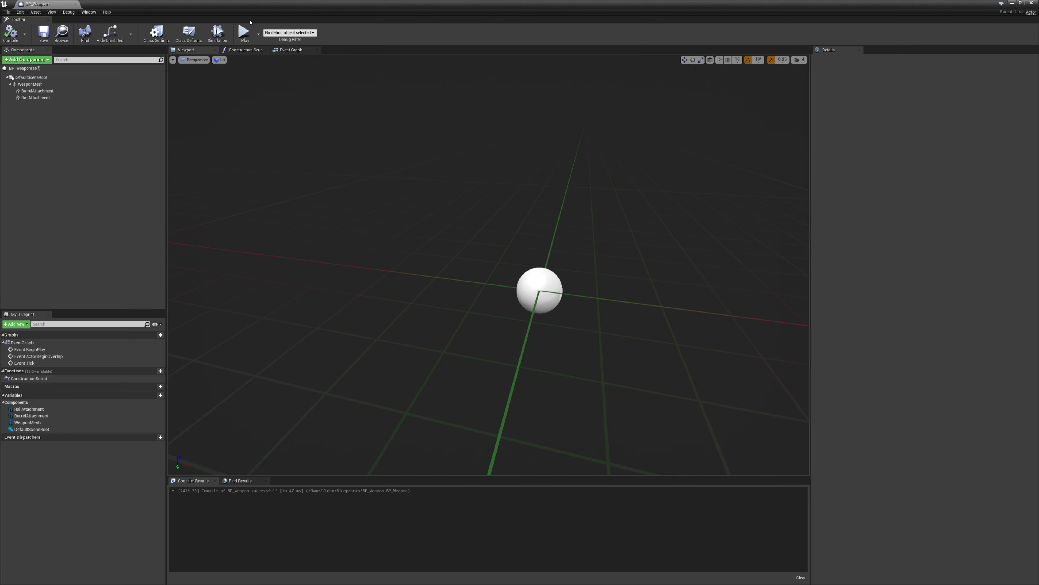
# - Shrink the blueprint editor to a floating window and assign the 1911 skeletal mesh to the WeaponMesh component
pyautogui.doubleClick(270, 7)
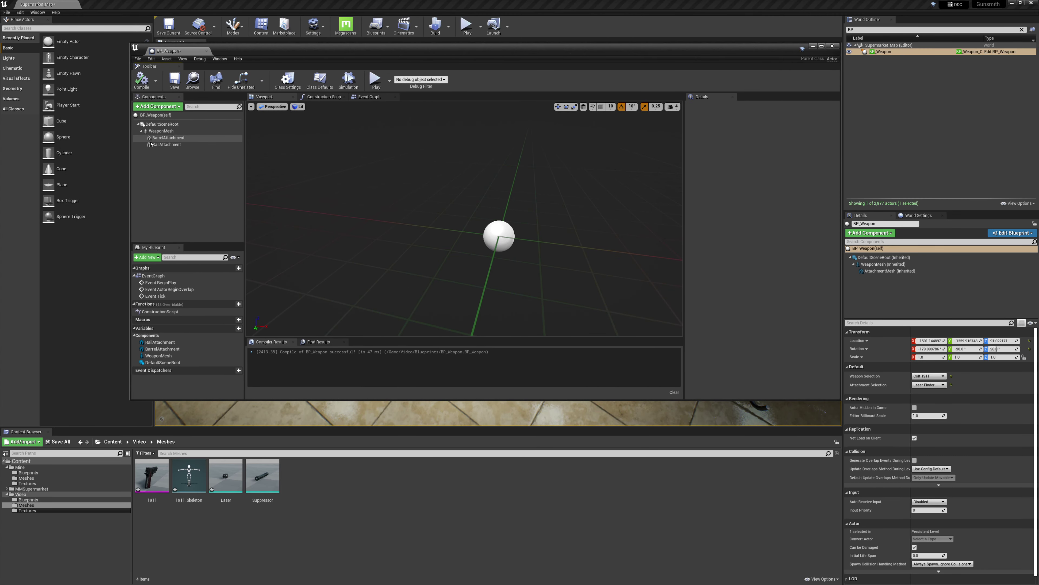
pyautogui.click(157, 132)
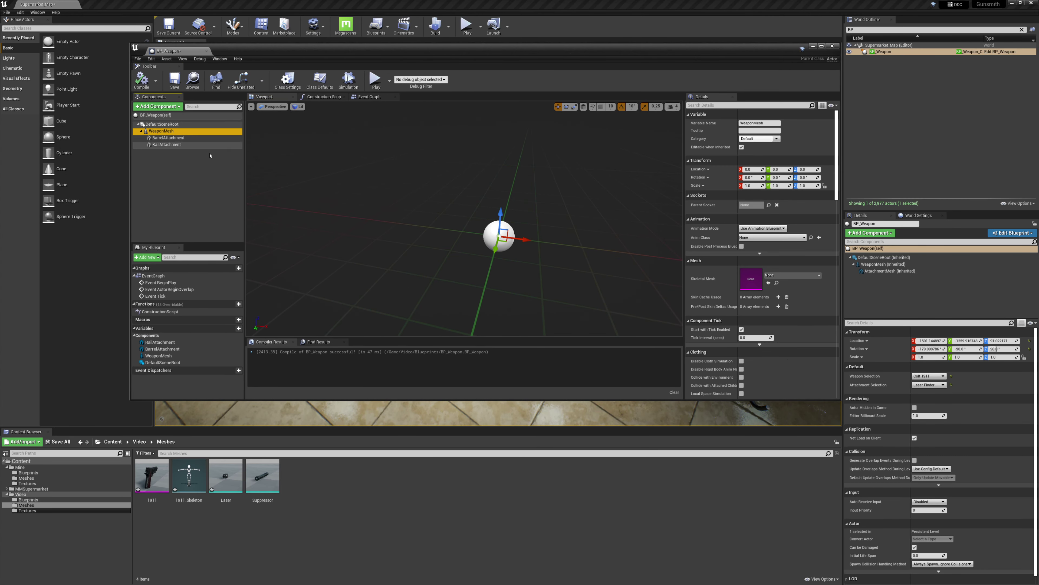
pyautogui.moveTo(152, 475); pyautogui.dragTo(749, 277)
pyautogui.moveTo(489, 249); pyautogui.dragTo(490, 250, button='right')
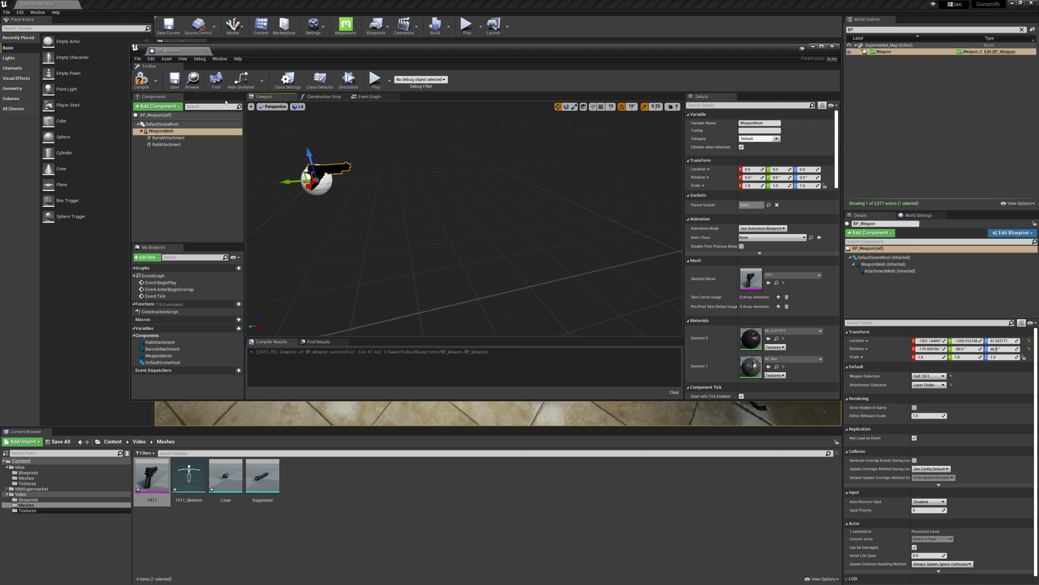
pyautogui.moveTo(511, 221); pyautogui.dragTo(510, 220, button='right')
pyautogui.press('w')
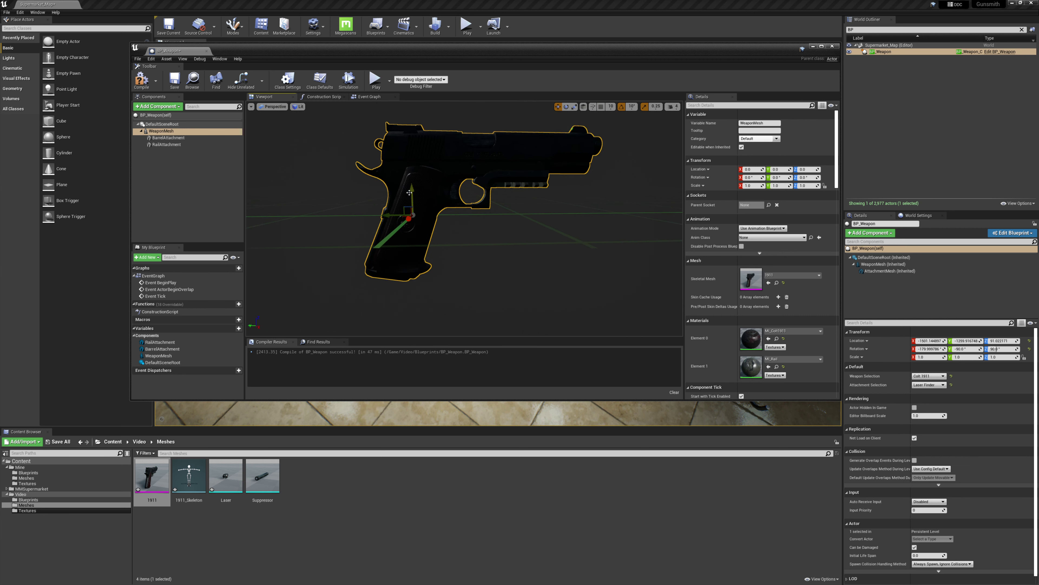
# - Assign the Suppressor static mesh to BarrelAttachment and the Laser static mesh to RailAttachment
pyautogui.click(168, 138)
pyautogui.moveTo(263, 474); pyautogui.dragTo(751, 248)
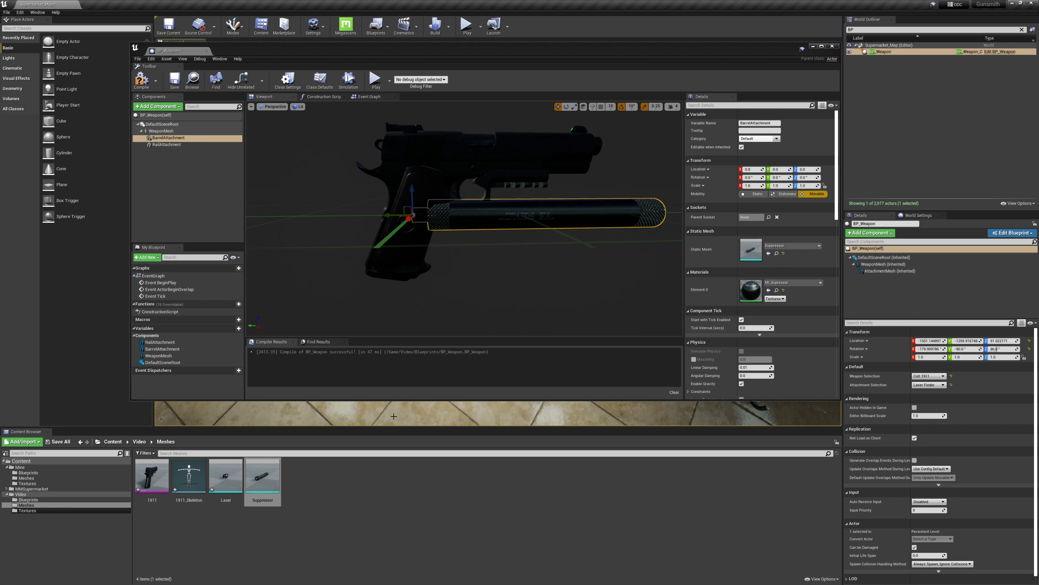
pyautogui.click(166, 144)
pyautogui.moveTo(226, 475); pyautogui.dragTo(751, 248)
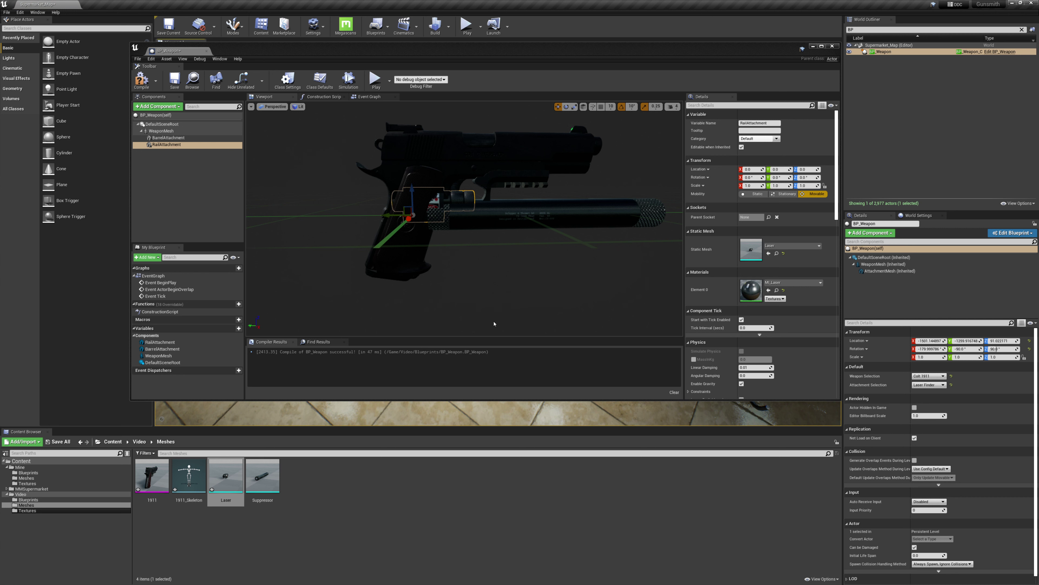
pyautogui.scroll(-6, 495, 323)
pyautogui.moveTo(494, 324); pyautogui.dragTo(460, 268, button='right')
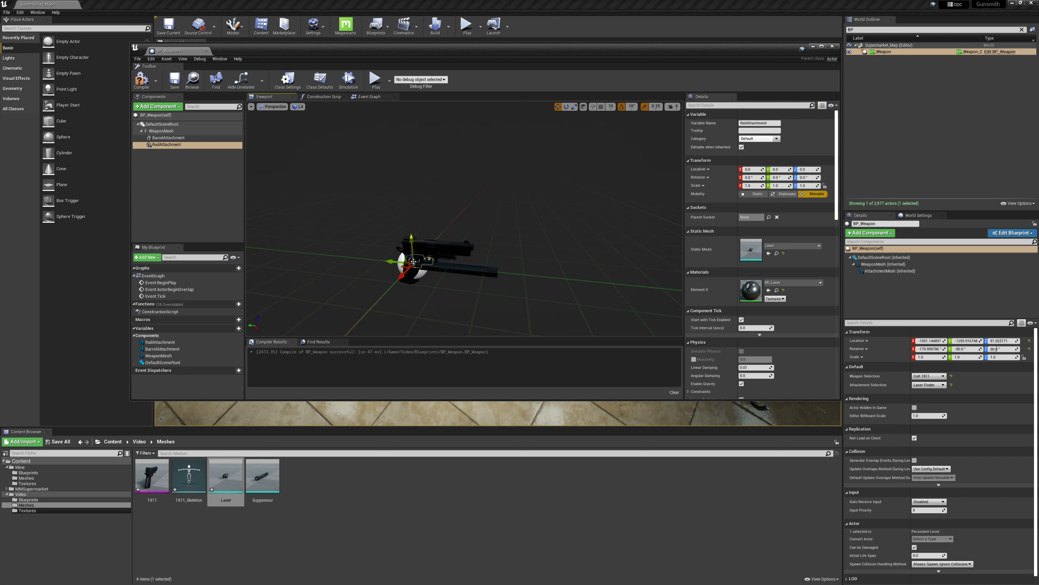
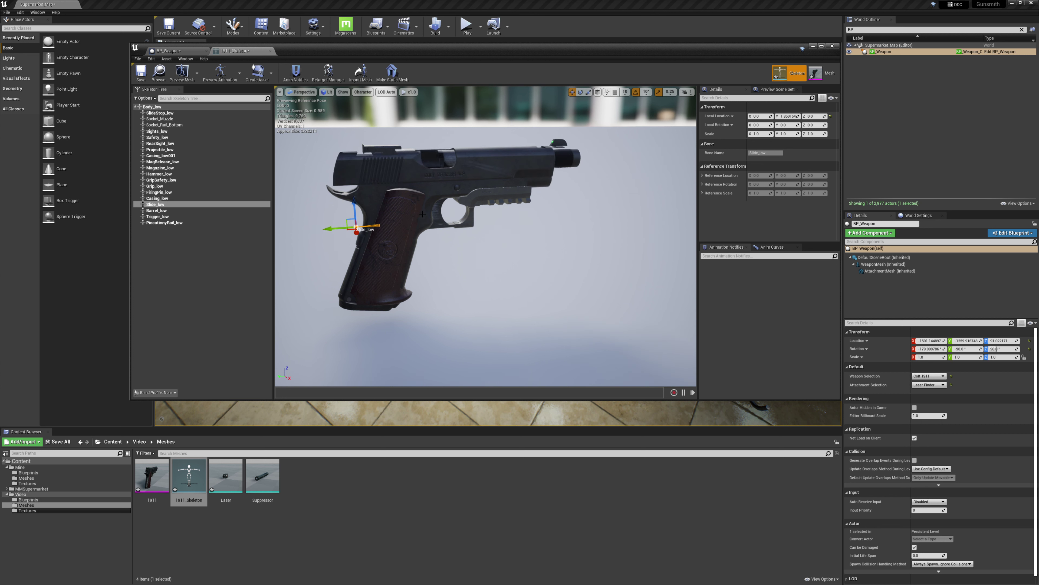
# - Undo the move of the Slide_low bone in the 1911 skeleton
pyautogui.hotkey('ctrl', 'z')
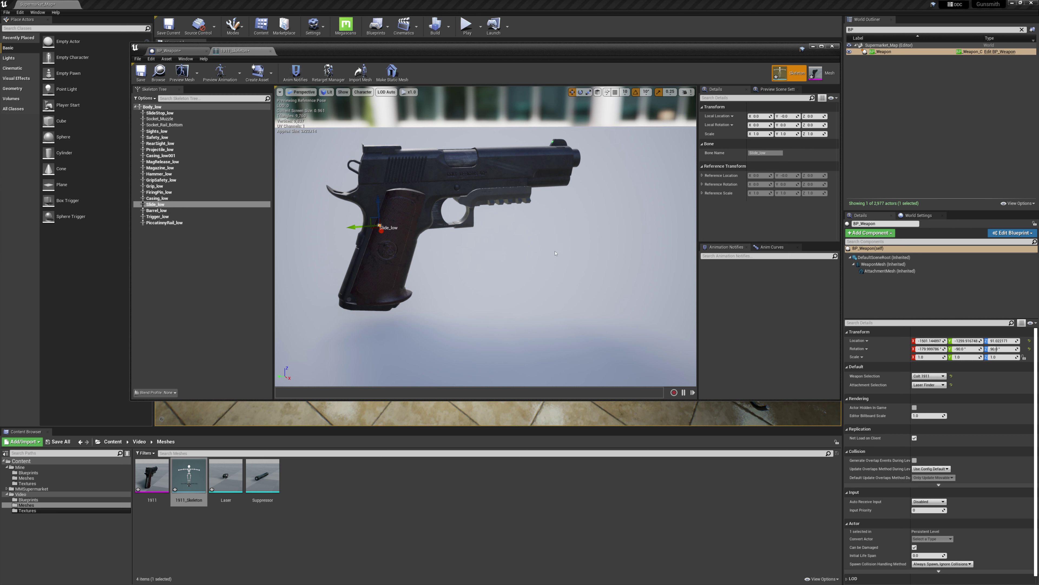
pyautogui.moveTo(555, 253); pyautogui.dragTo(516, 229, button='right')
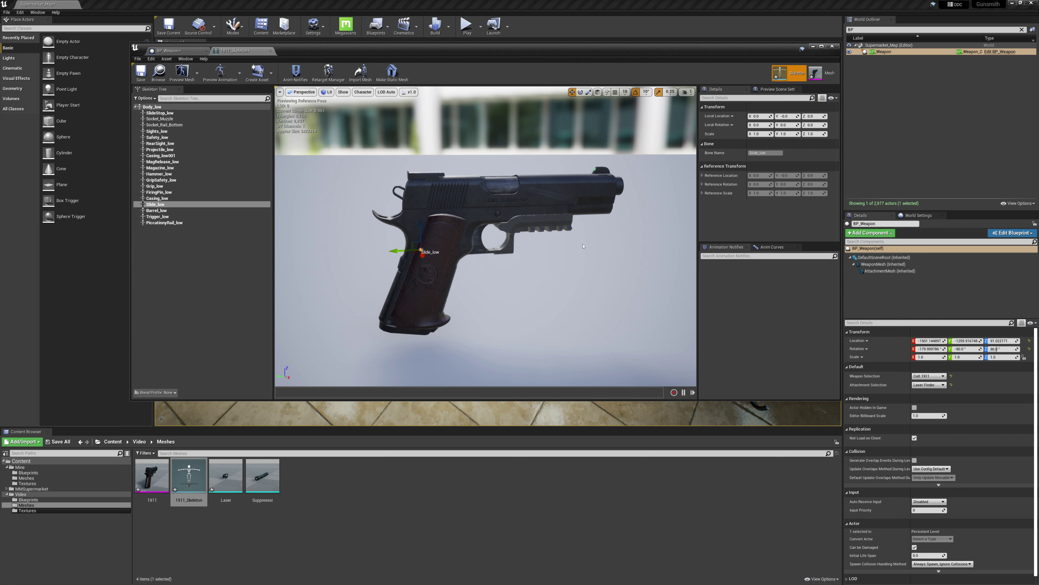
# - Add a socket to the Body_low bone of the 1911 skeleton and name it Socket_BArrel
pyautogui.moveTo(584, 246); pyautogui.dragTo(561, 233, button='right')
pyautogui.press('q')
pyautogui.press('d')
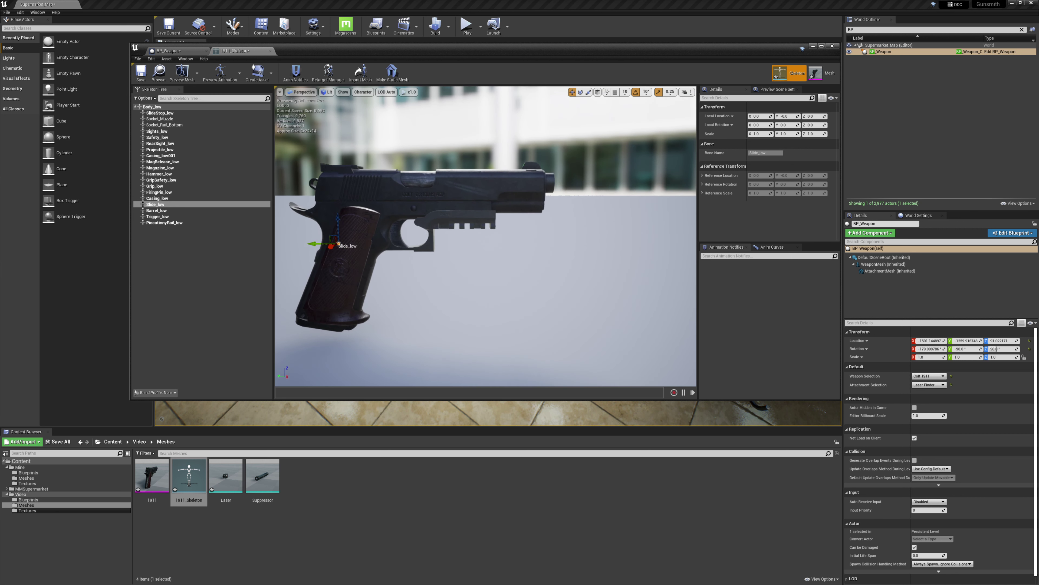
pyautogui.click(160, 112)
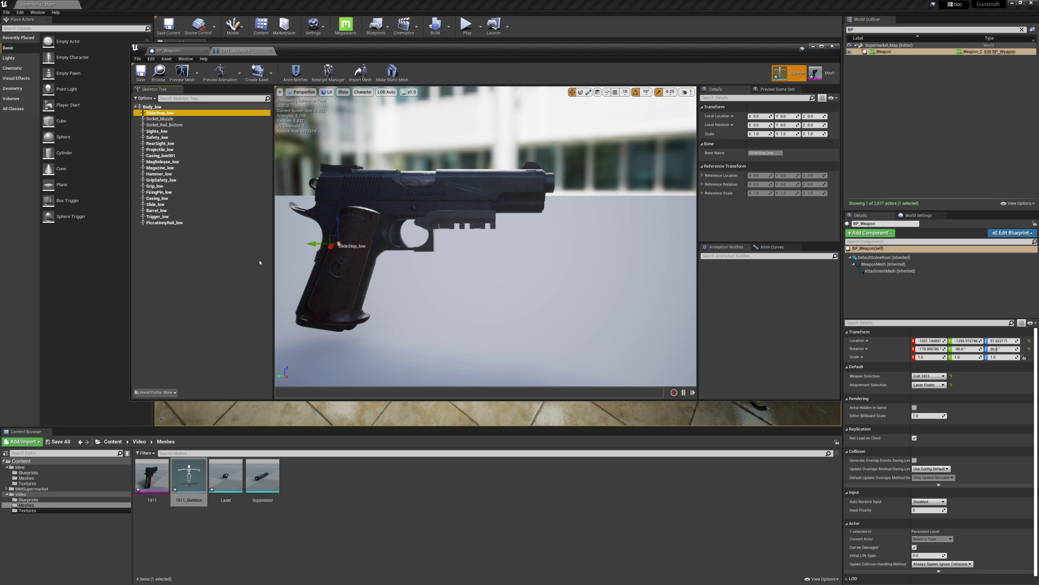
pyautogui.rightClick(153, 107)
pyautogui.click(174, 131)
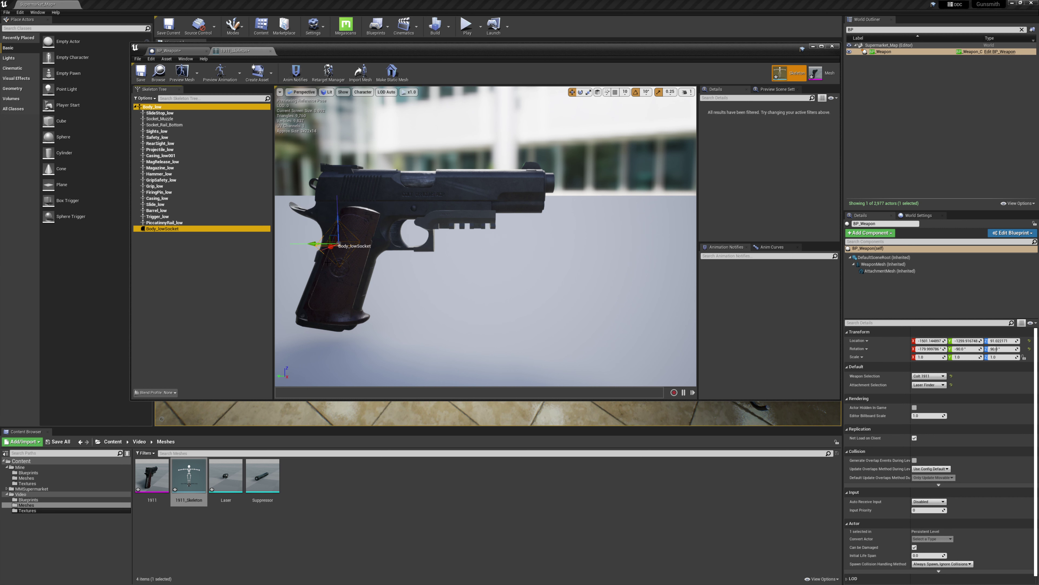
pyautogui.doubleClick(167, 229)
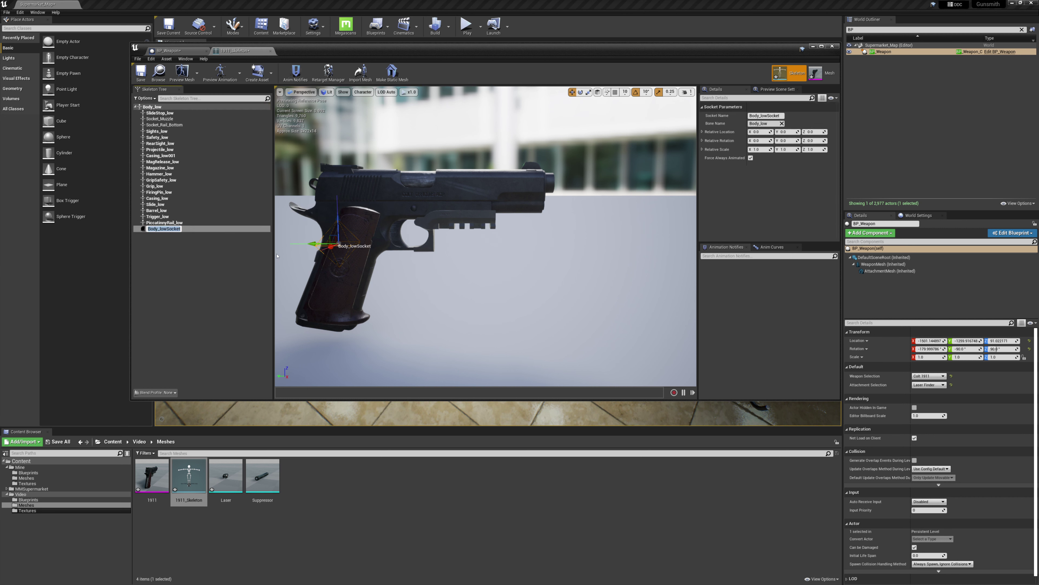
pyautogui.write('Socket_BArrel')
pyautogui.press('Return')
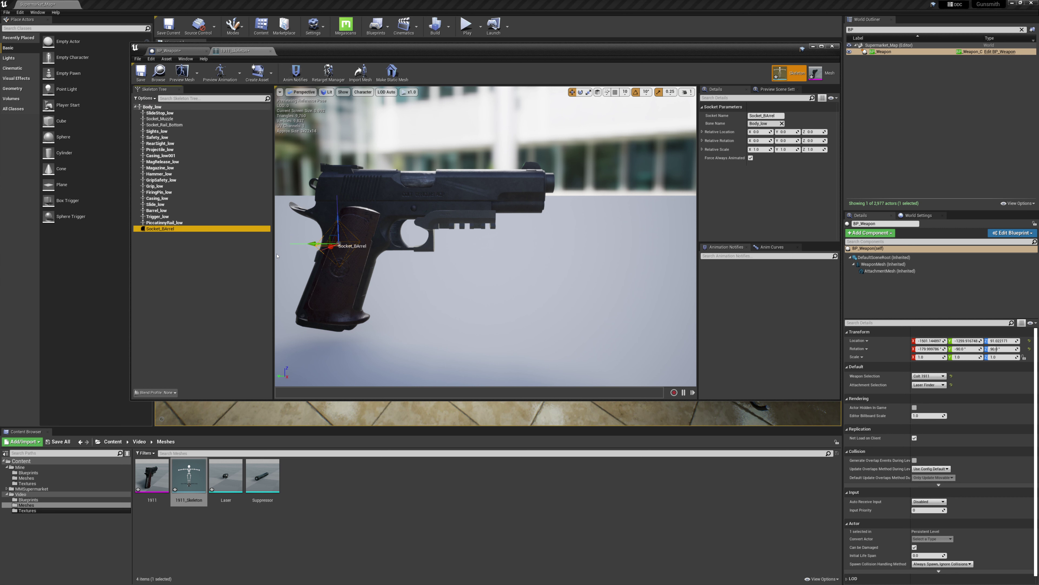
# - Move Socket_BArrel to the centre of the pistol's muzzle, at about Y -17.8 and Z 5.1
pyautogui.moveTo(314, 244); pyautogui.dragTo(540, 181)
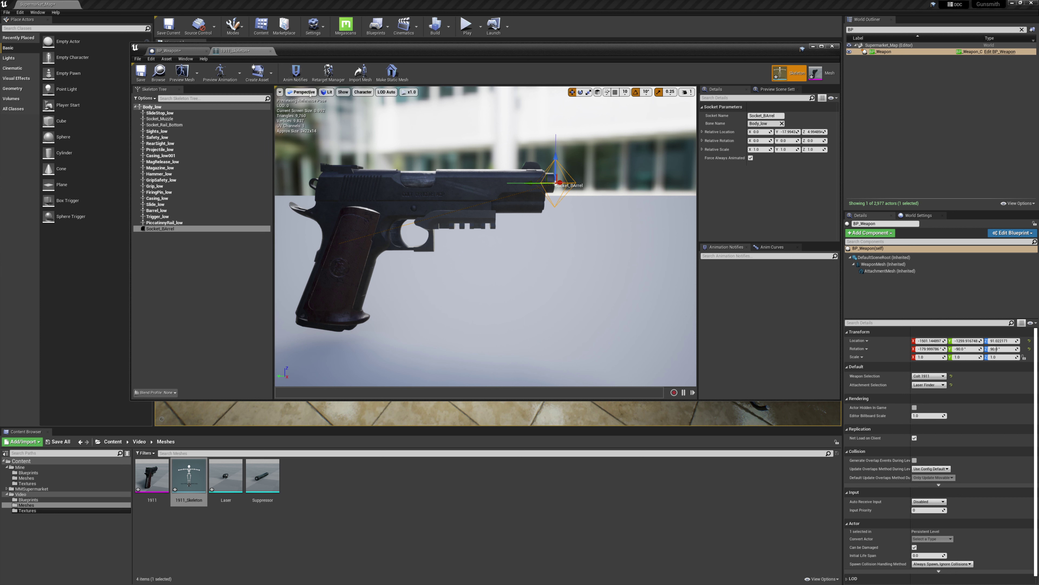
pyautogui.click(301, 92)
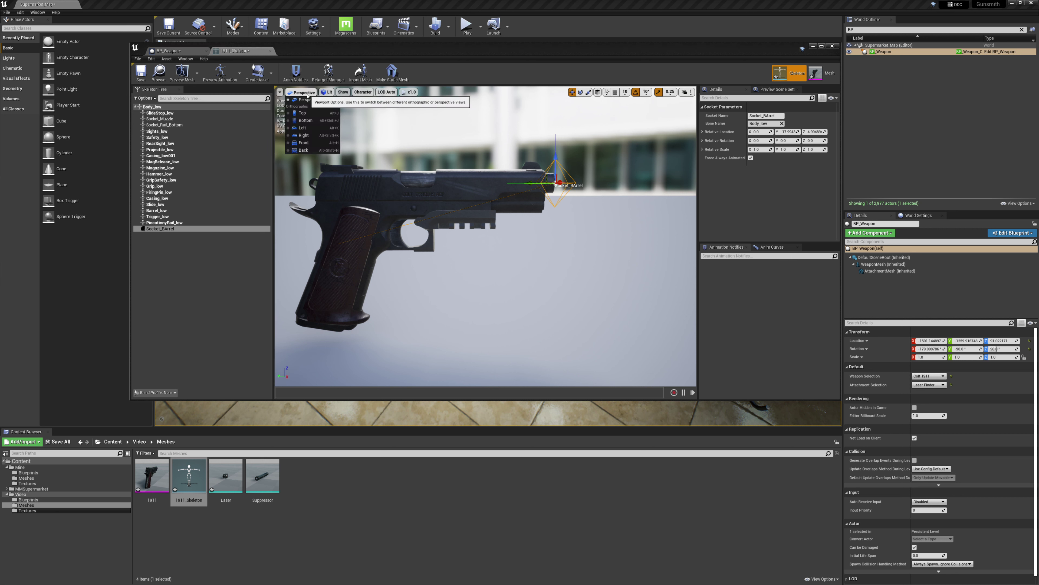
pyautogui.click(299, 143)
pyautogui.scroll(4, 510, 233)
pyautogui.scroll(2, 510, 233)
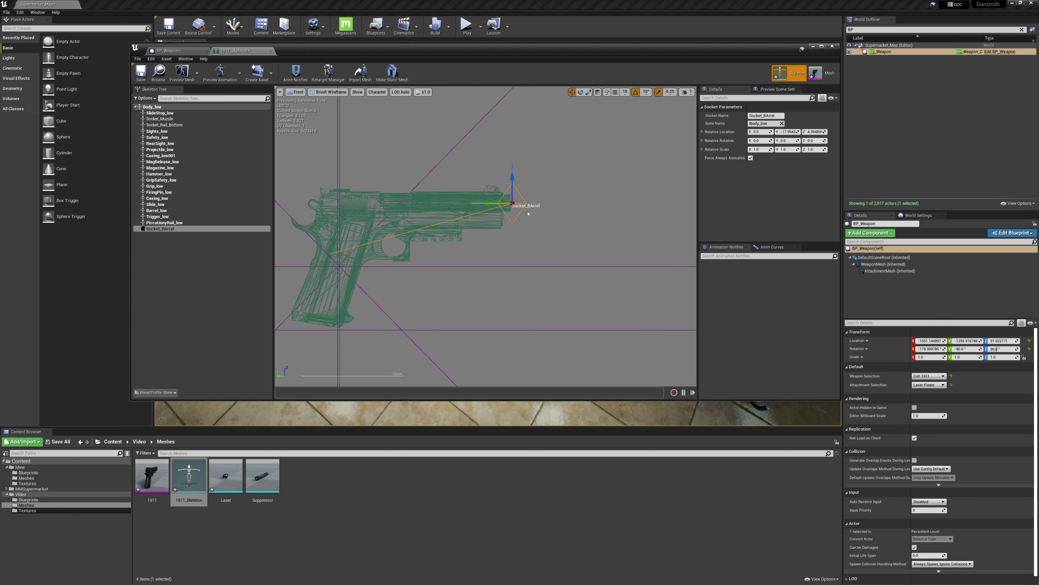
pyautogui.moveTo(514, 181); pyautogui.dragTo(515, 181)
pyautogui.moveTo(487, 203); pyautogui.dragTo(485, 203)
pyautogui.click(295, 91)
pyautogui.click(304, 130)
pyautogui.scroll(5, 483, 245)
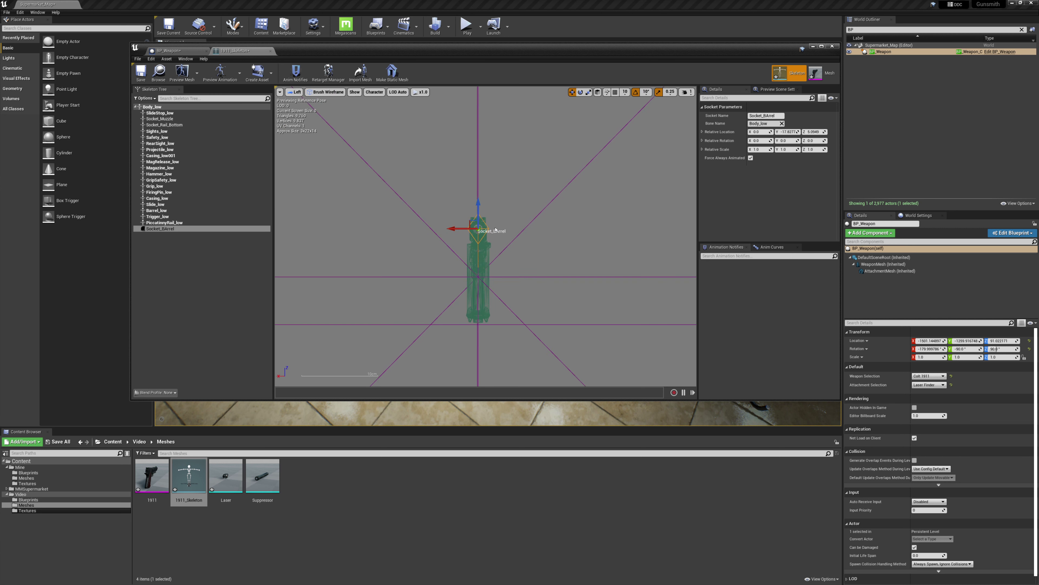
pyautogui.click(295, 92)
pyautogui.click(305, 106)
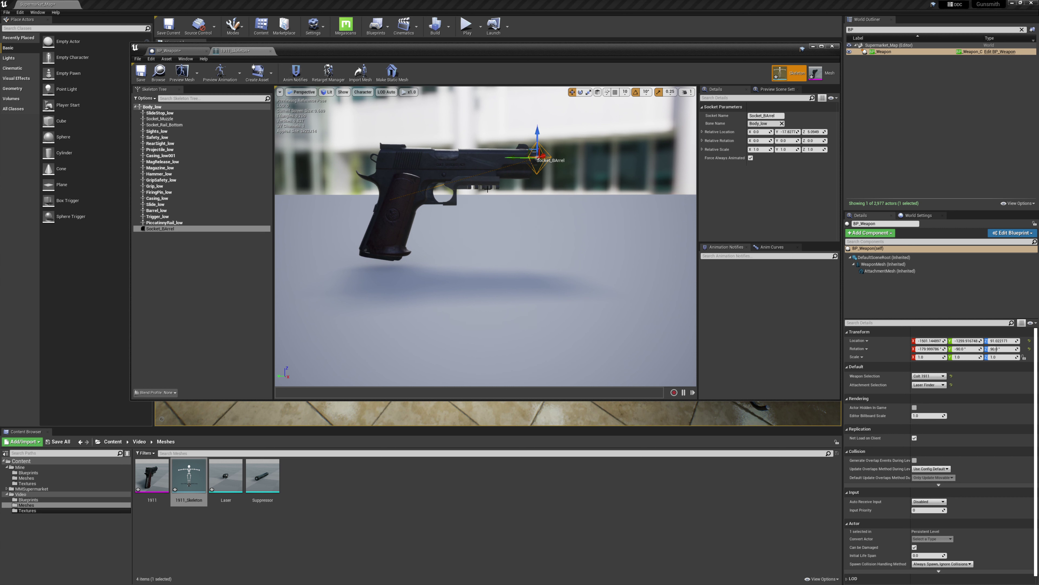
# - Add a second socket to the Body_low bone and name it Socket_Rail
pyautogui.click(157, 107)
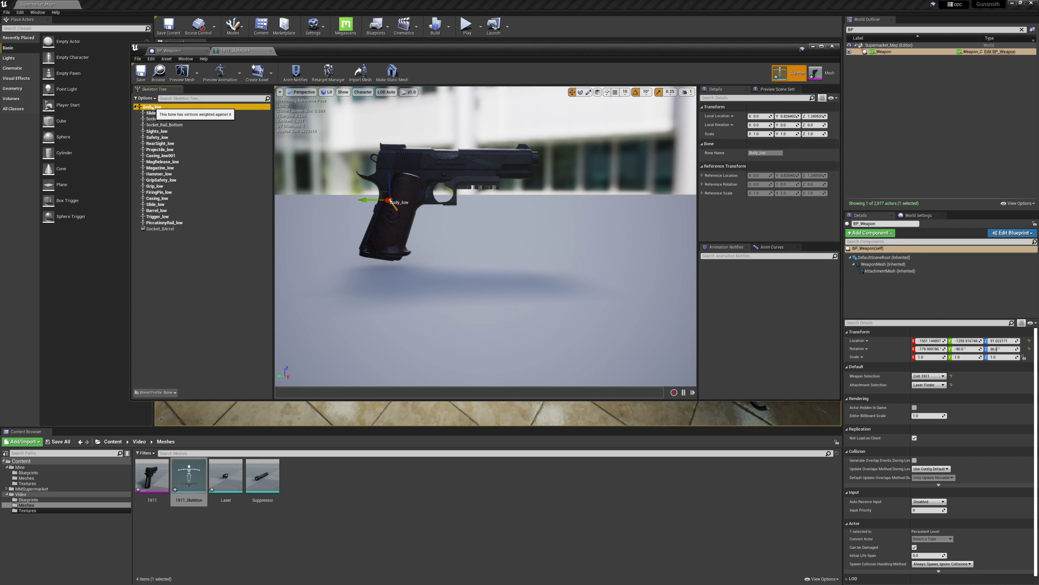
pyautogui.rightClick(157, 108)
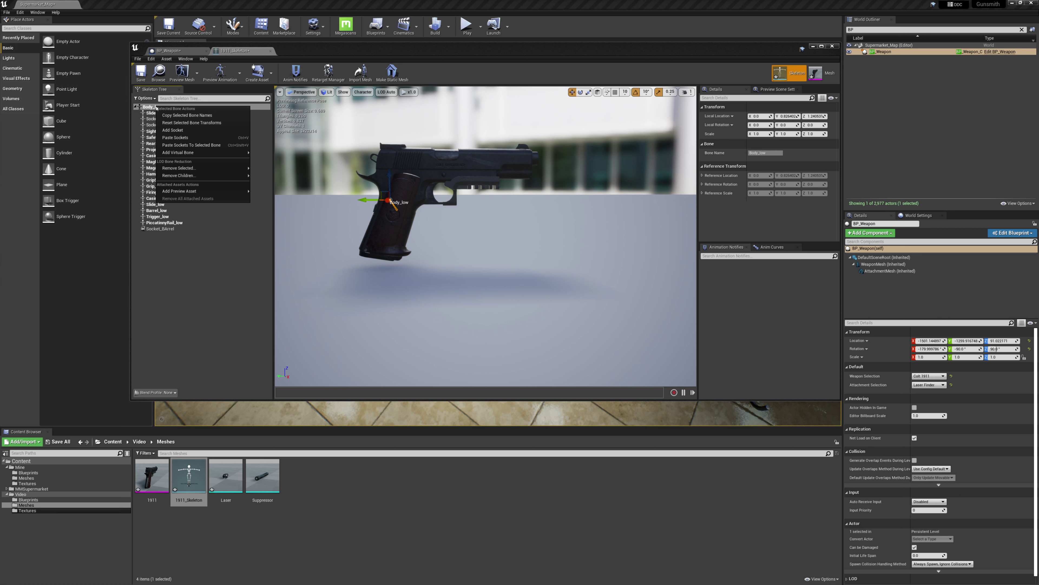
pyautogui.click(172, 130)
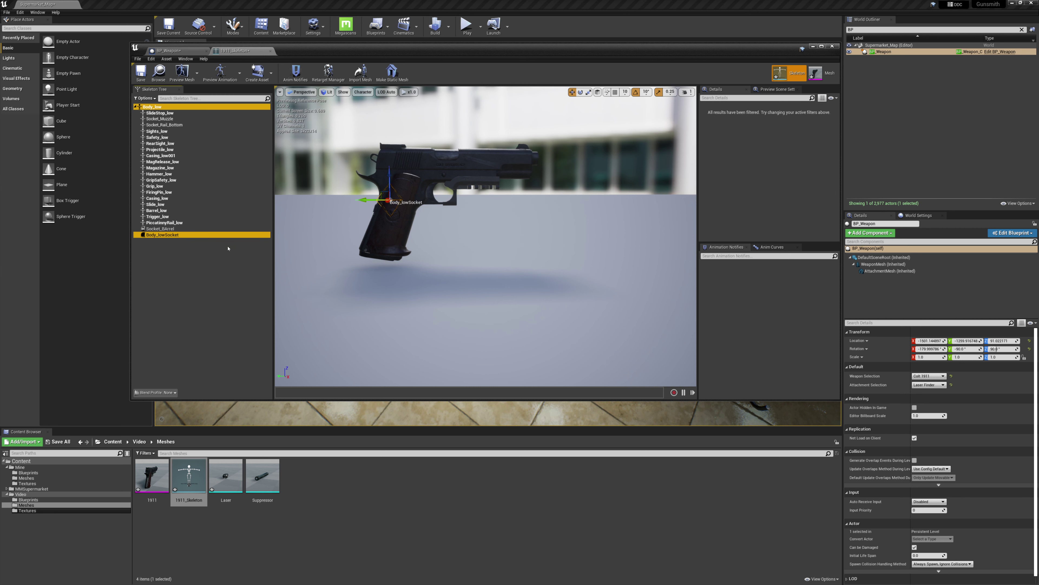
pyautogui.doubleClick(157, 235)
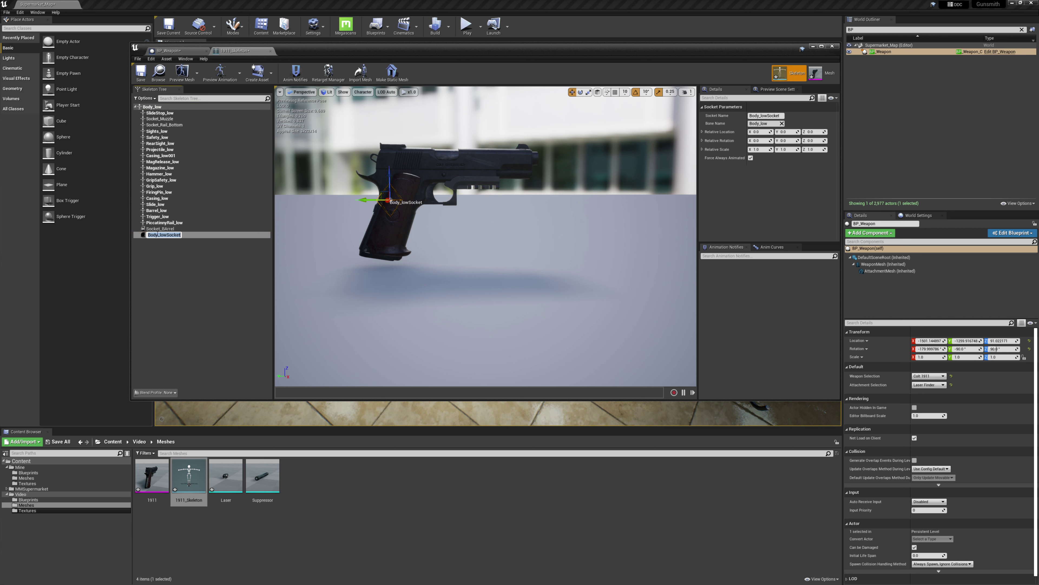
pyautogui.write('Socket_Rail')
pyautogui.press('Return')
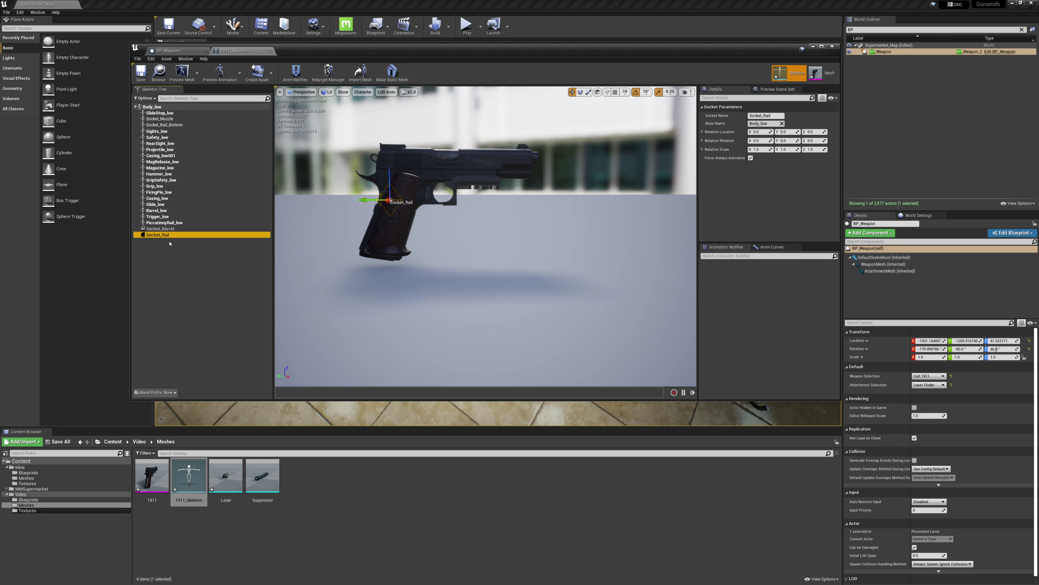
# - Position Socket_Rail at the rail below the barrel, at about Y -9.8 and Z 1.5, and save the skeleton
pyautogui.moveTo(383, 195); pyautogui.dragTo(449, 192)
pyautogui.click(301, 92)
pyautogui.click(301, 154)
pyautogui.scroll(10, 457, 201)
pyautogui.hotkey('ctrl', 's')
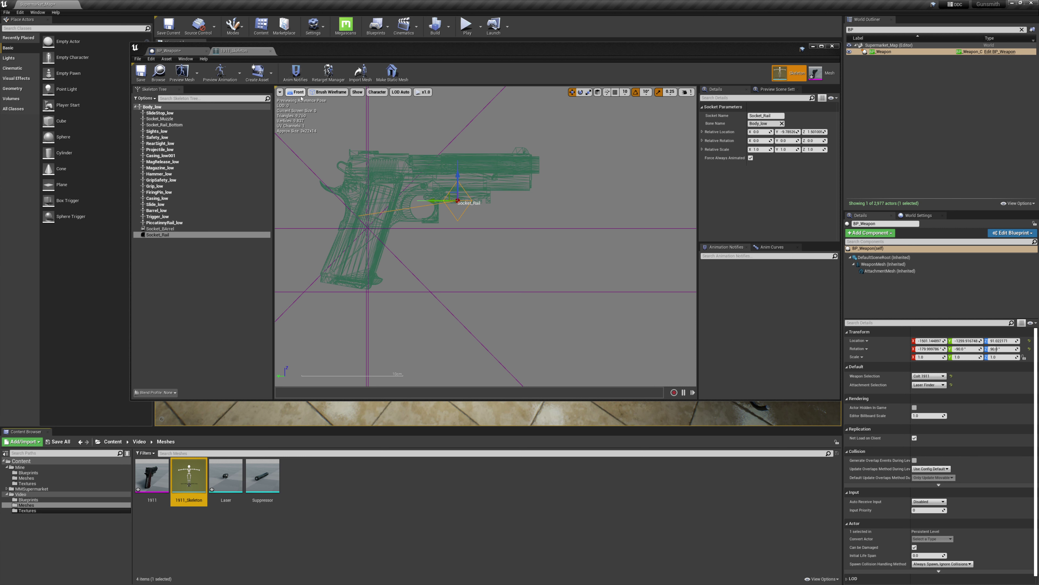
pyautogui.click(301, 93)
pyautogui.click(304, 99)
pyautogui.scroll(5, 460, 232)
pyautogui.moveTo(516, 269); pyautogui.dragTo(454, 262, button='right')
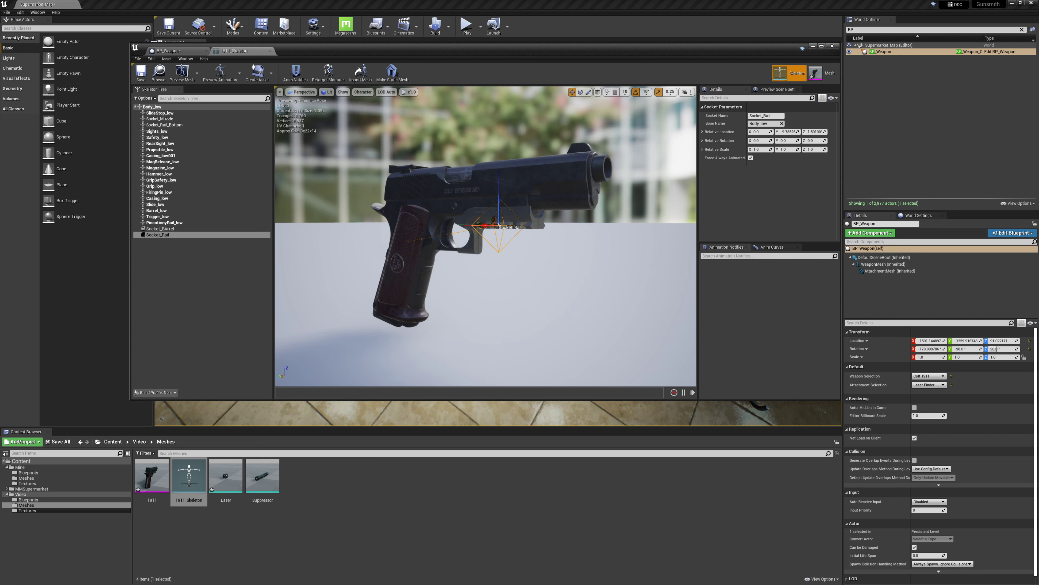
# - Return to the BP_Weapon blueprint and set BarrelAttachment's parent socket to Socket_BArrel
pyautogui.click(168, 50)
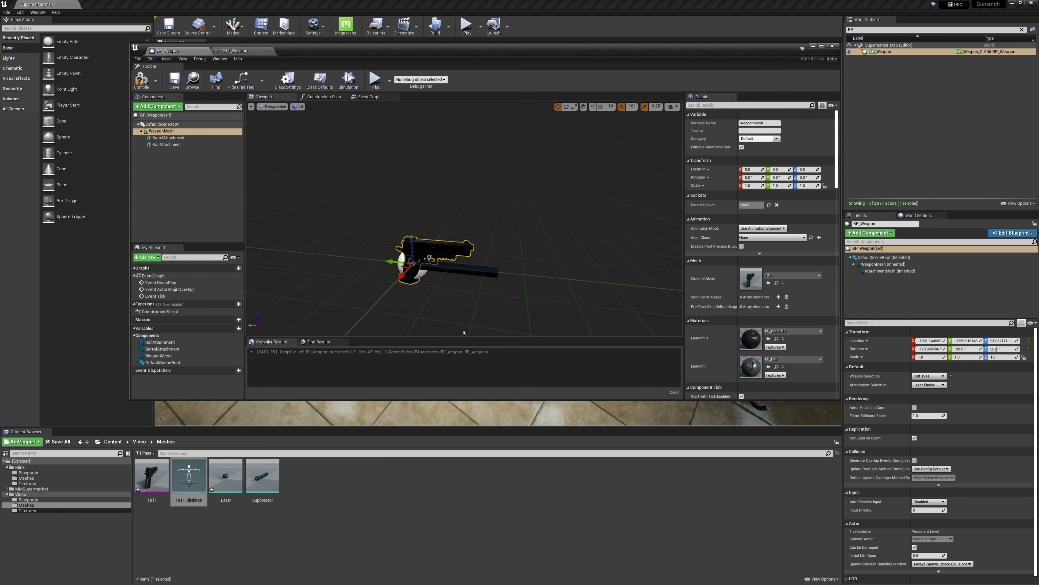
pyautogui.moveTo(464, 332); pyautogui.dragTo(463, 291, button='right')
pyautogui.press('f')
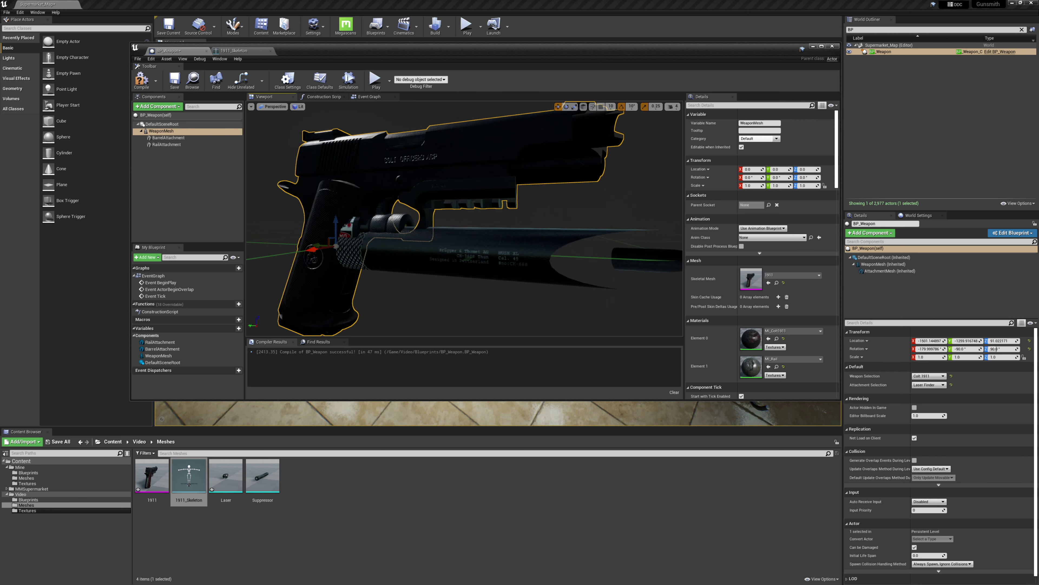
pyautogui.scroll(-5, 465, 218)
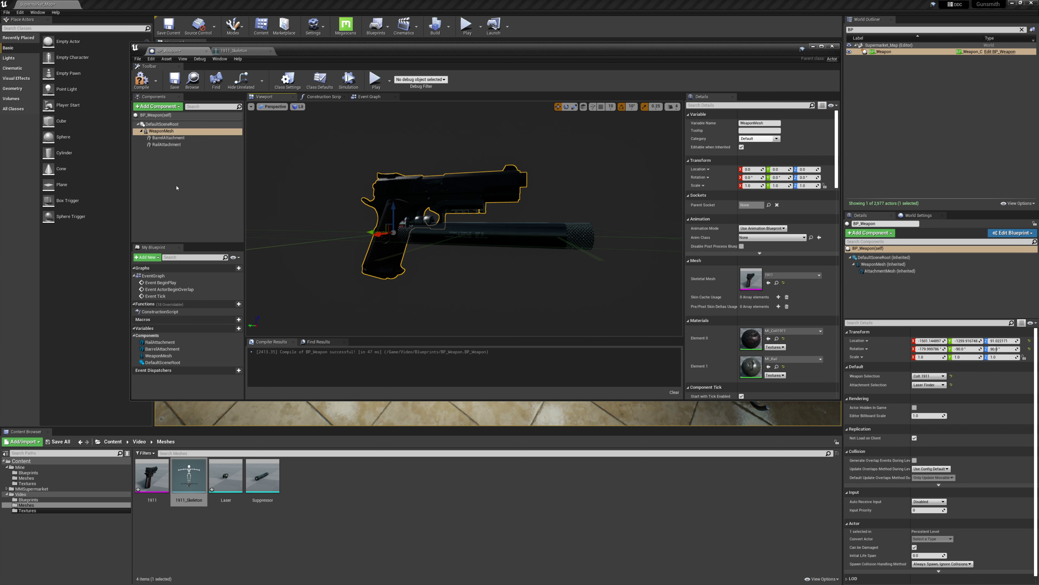
pyautogui.click(166, 138)
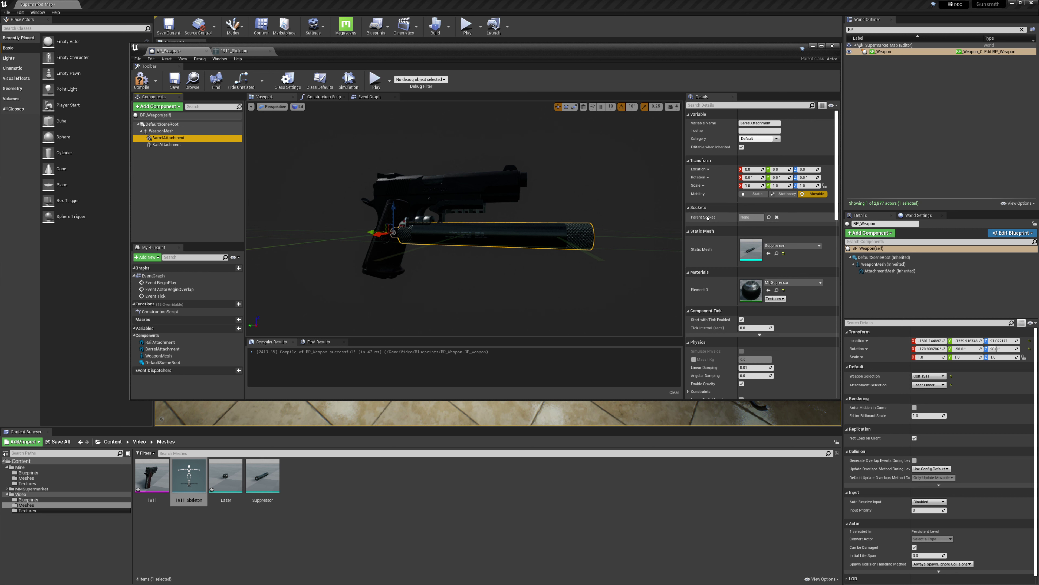
pyautogui.click(769, 217)
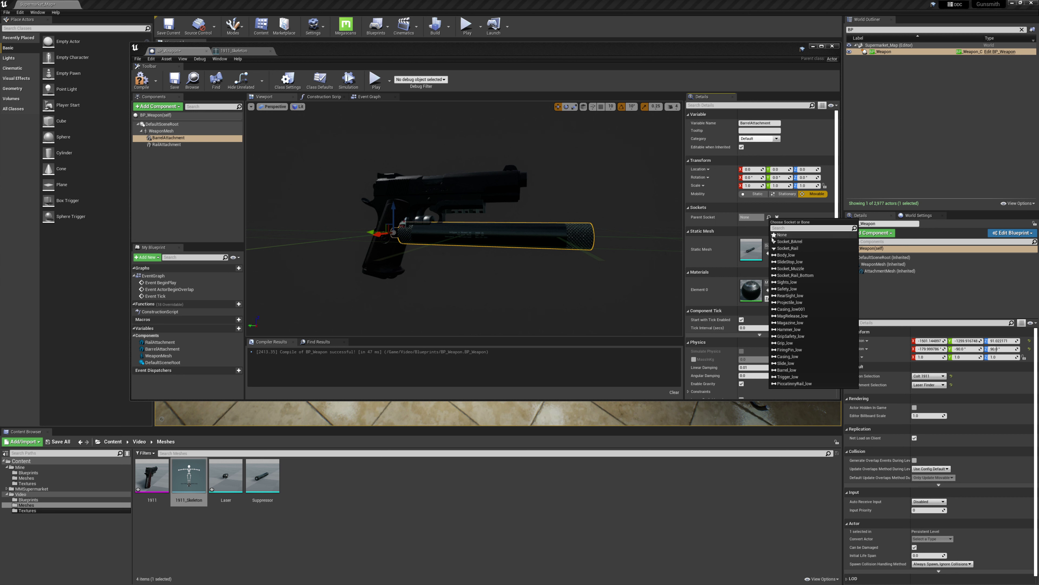
pyautogui.click(790, 241)
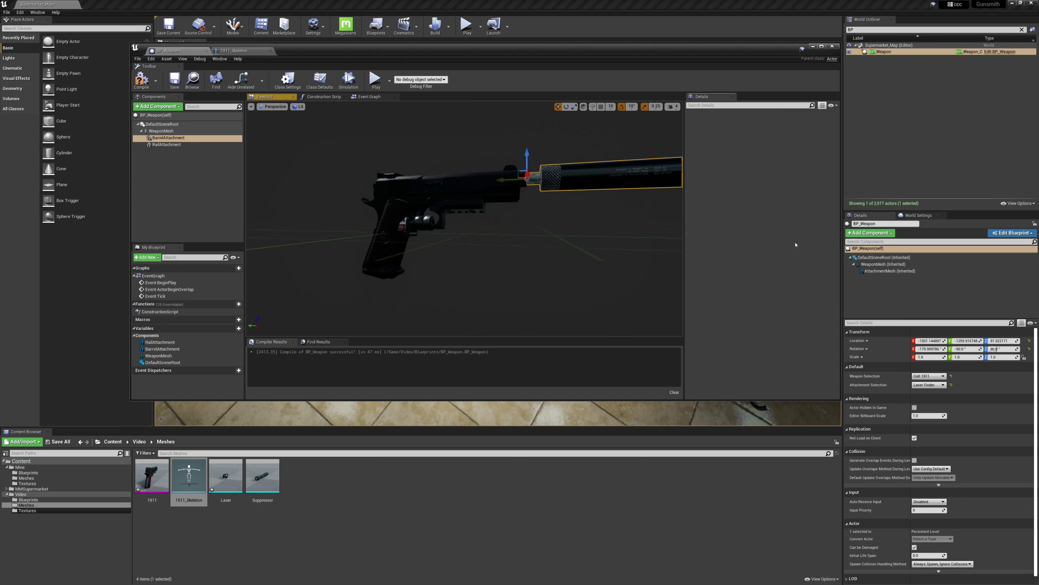
# - Detach the skeleton editor into its own window and shift Socket_BArrel slightly back into the muzzle to seat the suppressor
pyautogui.moveTo(615, 253); pyautogui.dragTo(634, 211, button='right')
pyautogui.click(676, 107)
pyautogui.click(671, 122)
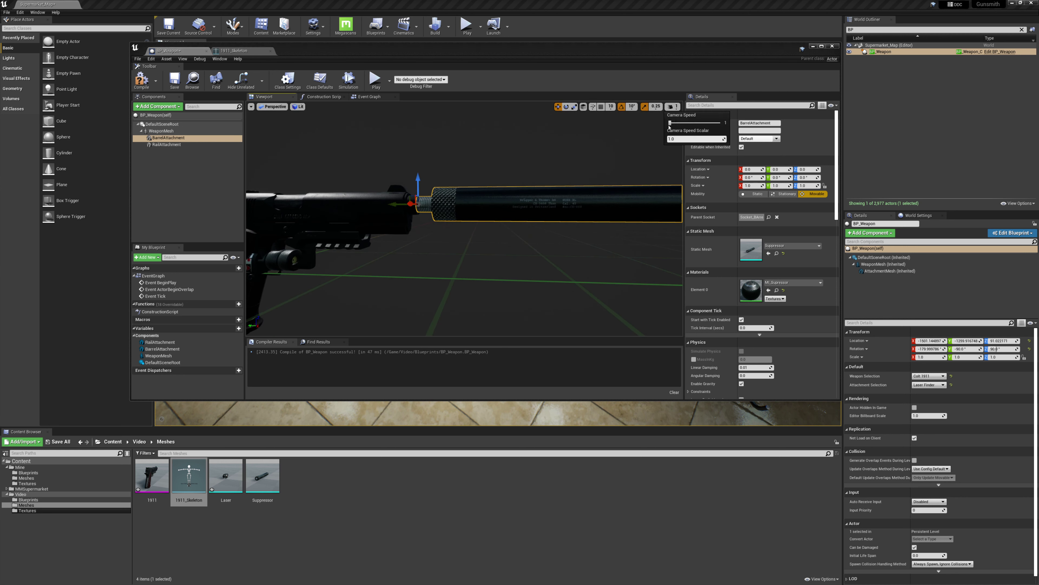
pyautogui.moveTo(614, 172)
pyautogui.mouseDown(button='right')
pyautogui.moveTo(540, 199)
pyautogui.moveTo(605, 178)
pyautogui.mouseUp(button='right')
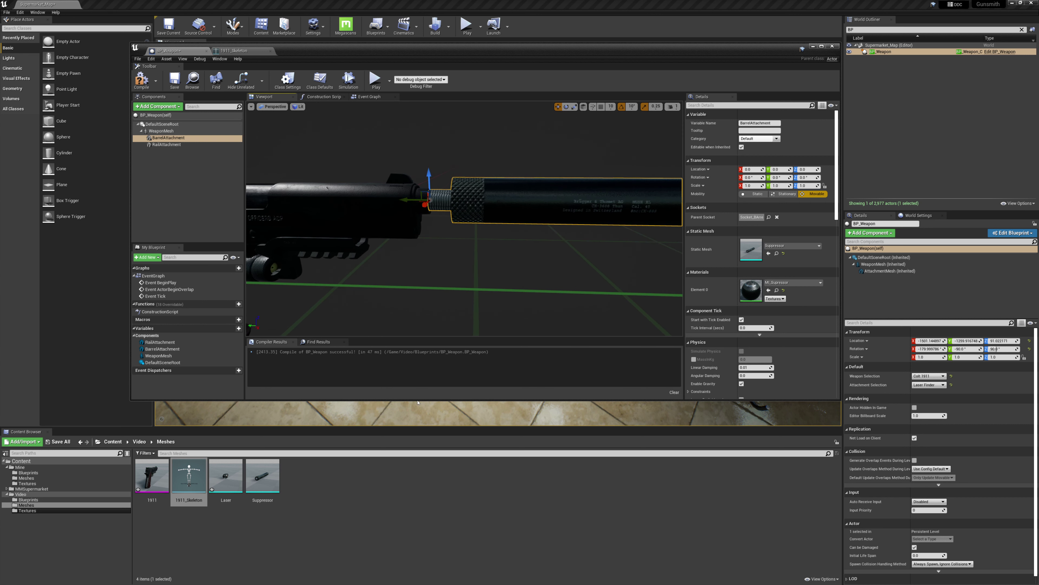
pyautogui.moveTo(234, 51); pyautogui.dragTo(116, 108)
pyautogui.click(105, 286)
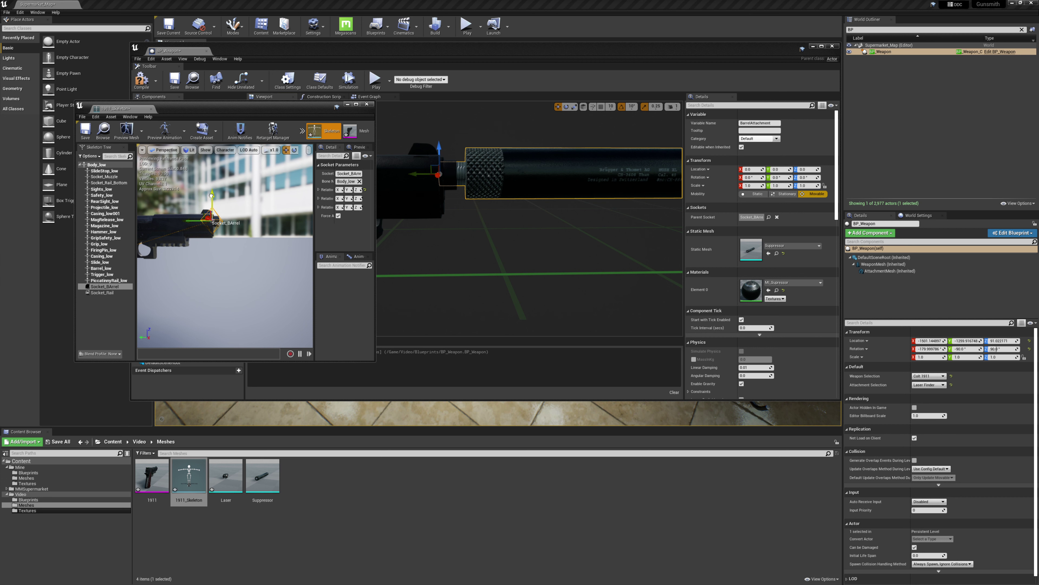
pyautogui.moveTo(208, 196); pyautogui.dragTo(191, 223)
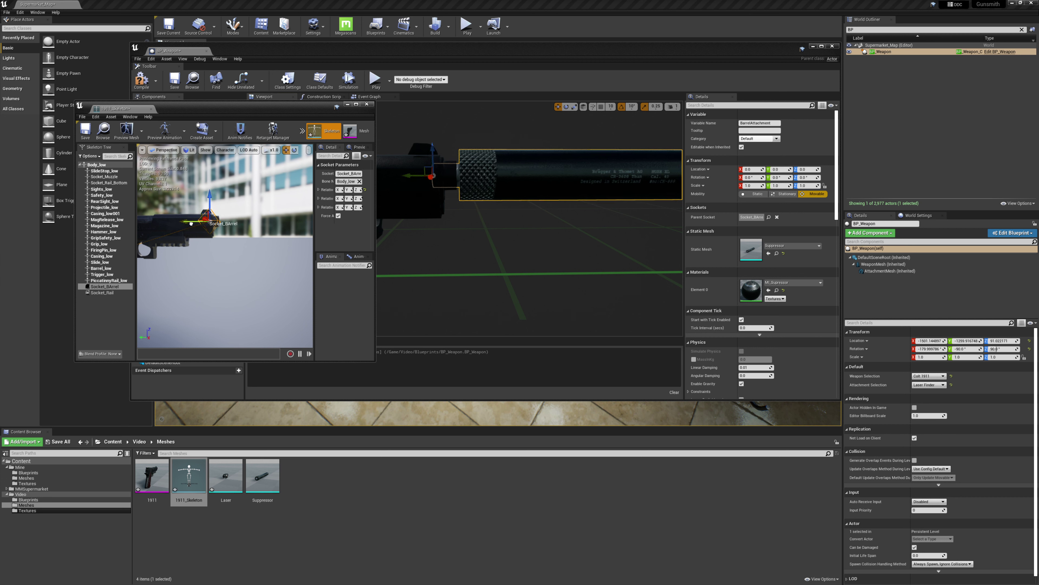
# - Set RailAttachment's parent socket to Socket_Rail and move the blueprint window clear of the skeleton editor
pyautogui.click(448, 328)
pyautogui.click(166, 145)
pyautogui.click(769, 217)
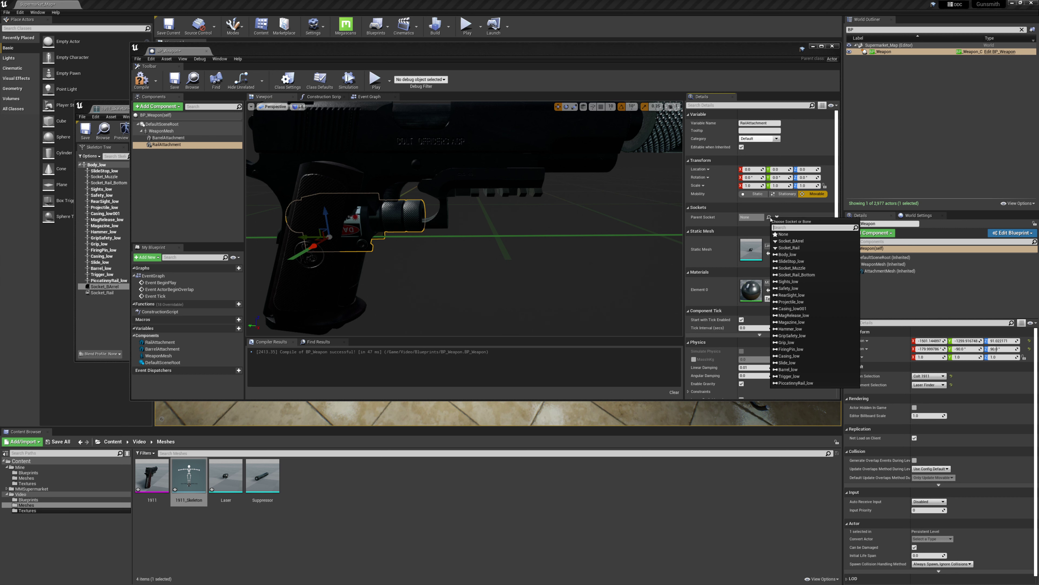
pyautogui.click(805, 247)
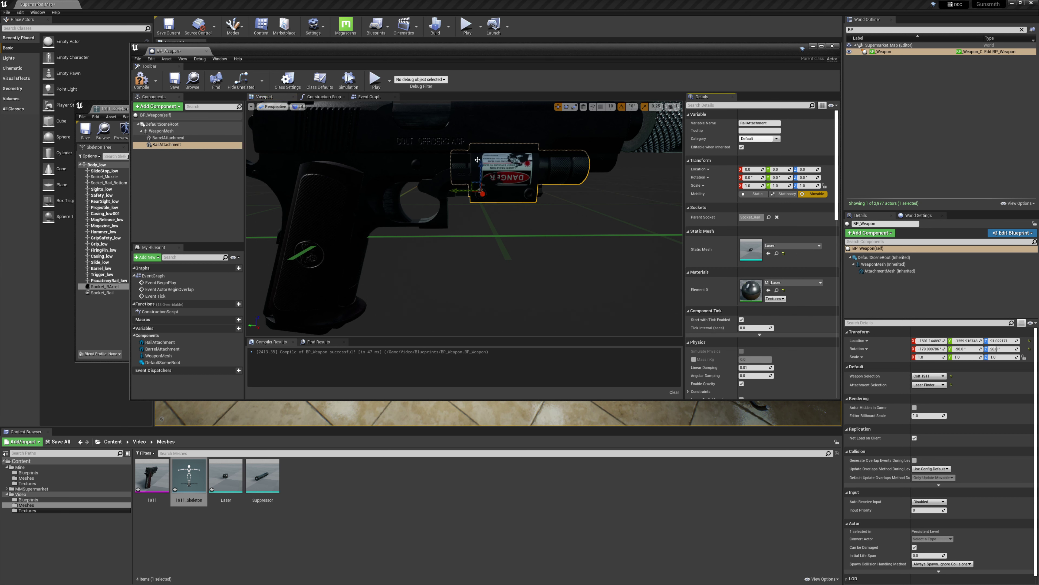
pyautogui.moveTo(593, 47); pyautogui.dragTo(734, 35)
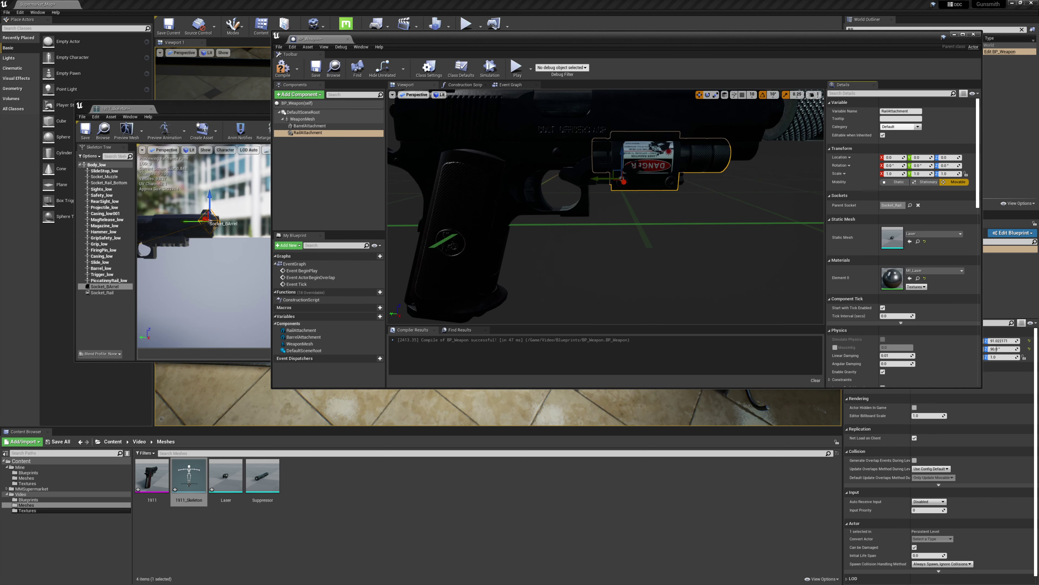
# - Save and close the 1911 skeleton, and select DefaultSceneRoot in the BP_Weapon blueprint
pyautogui.click(205, 116)
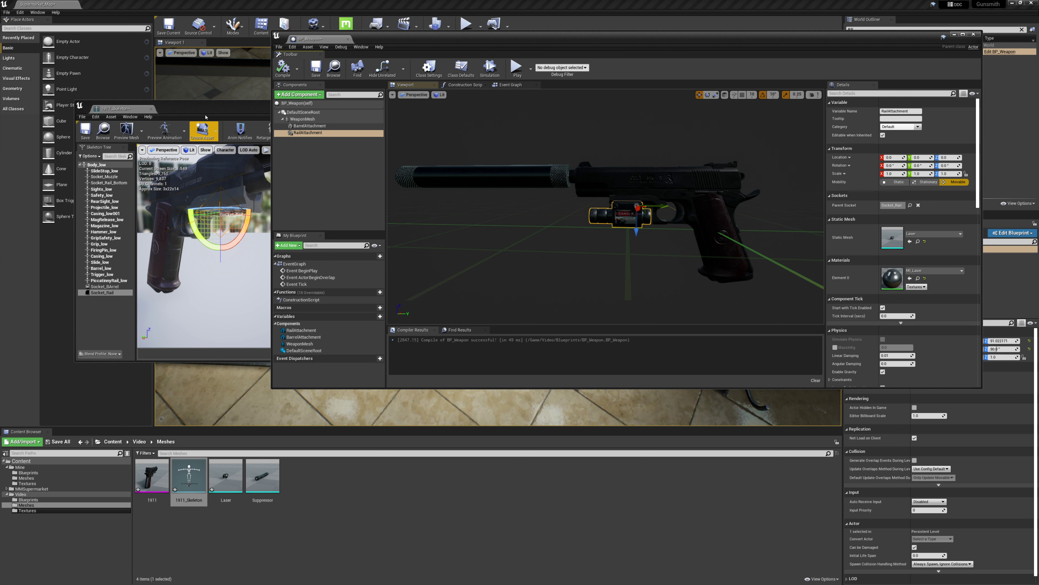
pyautogui.click(193, 109)
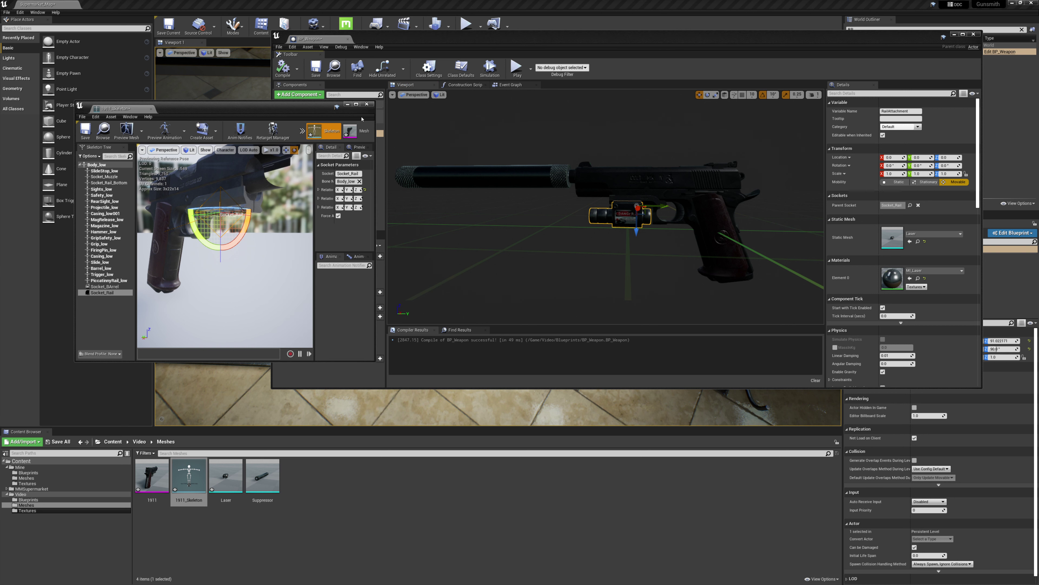
pyautogui.click(85, 130)
pyautogui.click(367, 104)
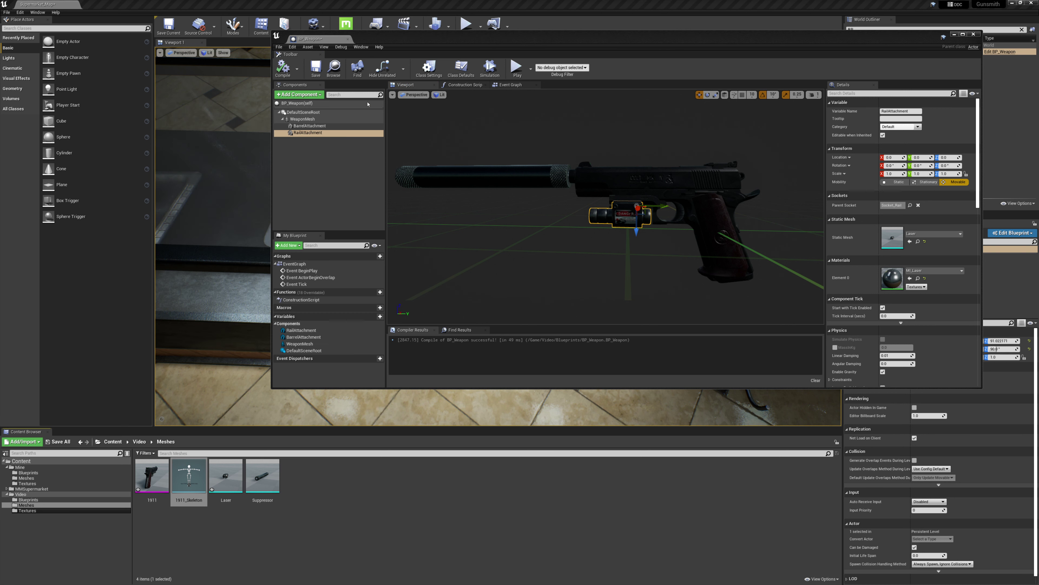
pyautogui.click(584, 507)
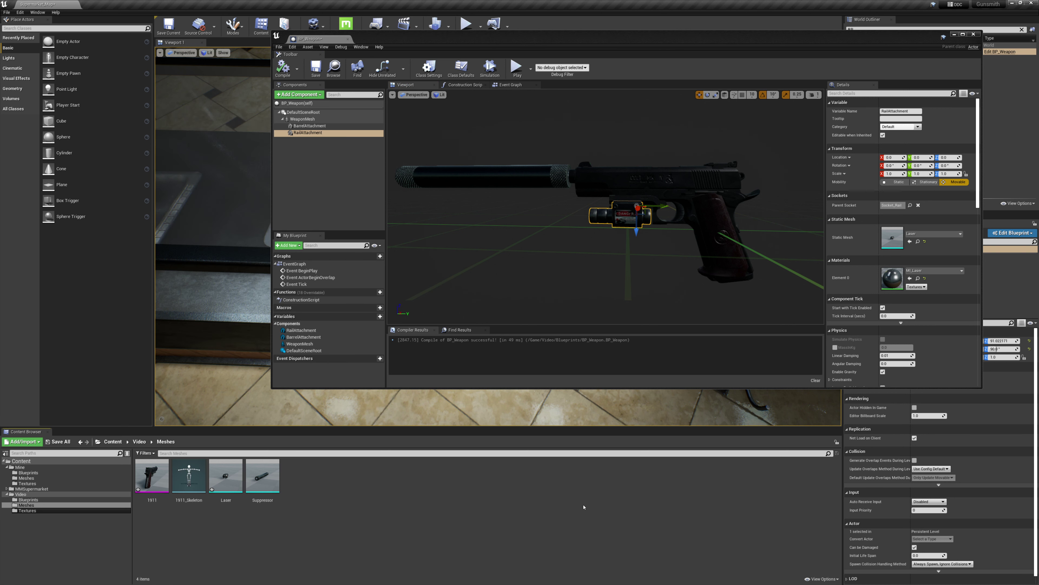
pyautogui.click(303, 112)
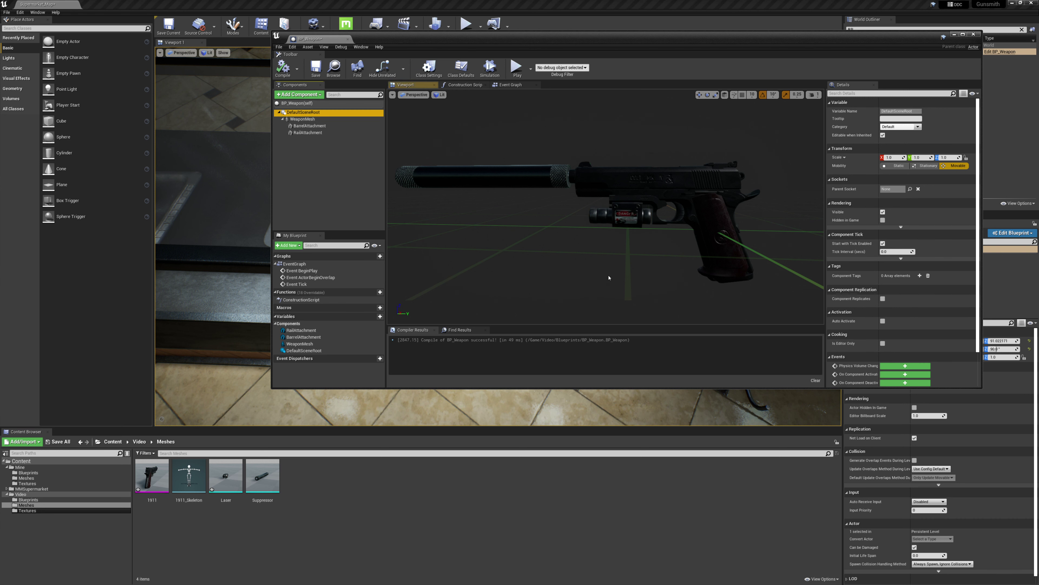
# - Save all modified assets and inspect the assembled pistol with its suppressor and laser in the BP_Weapon preview
pyautogui.moveTo(605, 207)
pyautogui.mouseDown(button='right')
pyautogui.moveTo(560, 204)
pyautogui.moveTo(597, 203)
pyautogui.mouseUp(button='right')
pyautogui.click(58, 442)
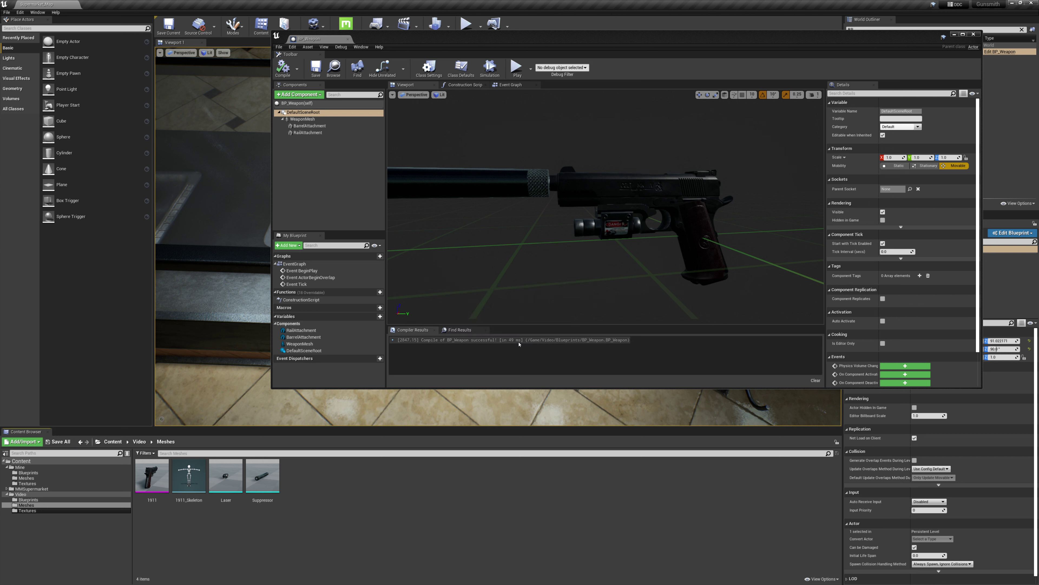
pyautogui.moveTo(625, 246)
pyautogui.mouseDown(button='right')
pyautogui.moveTo(587, 223)
pyautogui.moveTo(622, 247)
pyautogui.mouseUp(button='right')
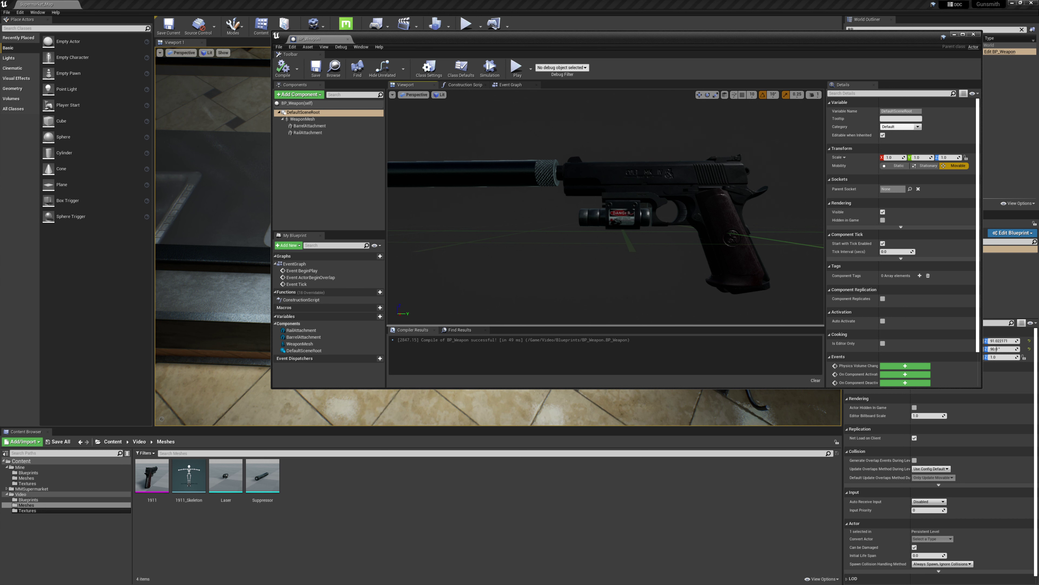
pyautogui.moveTo(605, 206)
pyautogui.mouseDown(button='right')
pyautogui.moveTo(638, 225)
pyautogui.moveTo(589, 213)
pyautogui.mouseUp(button='right')
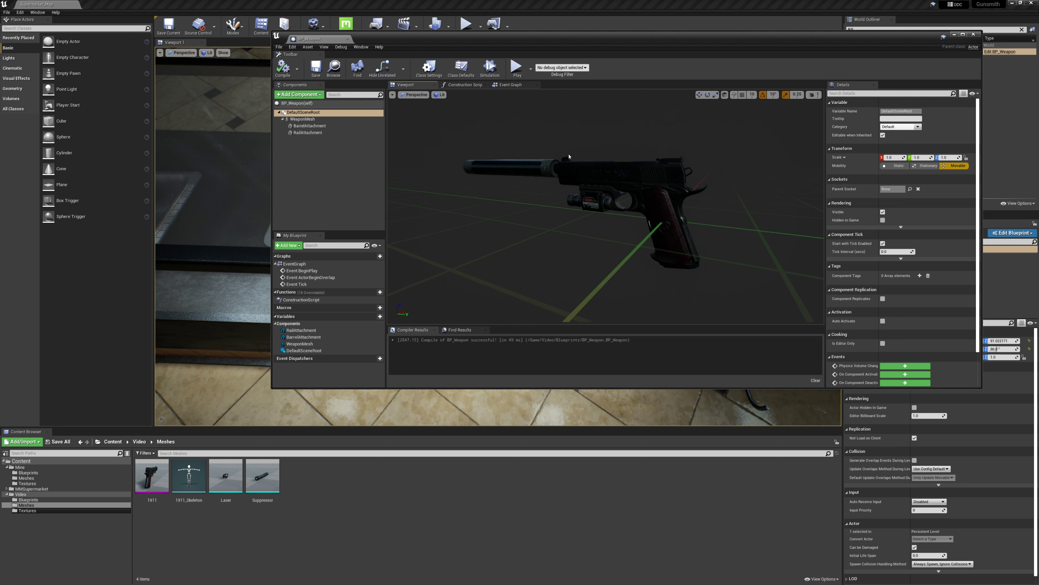
# - Add a Sequence node to BP_Weapon's Construction Script and connect it to the Construction Script entry node
pyautogui.click(465, 84)
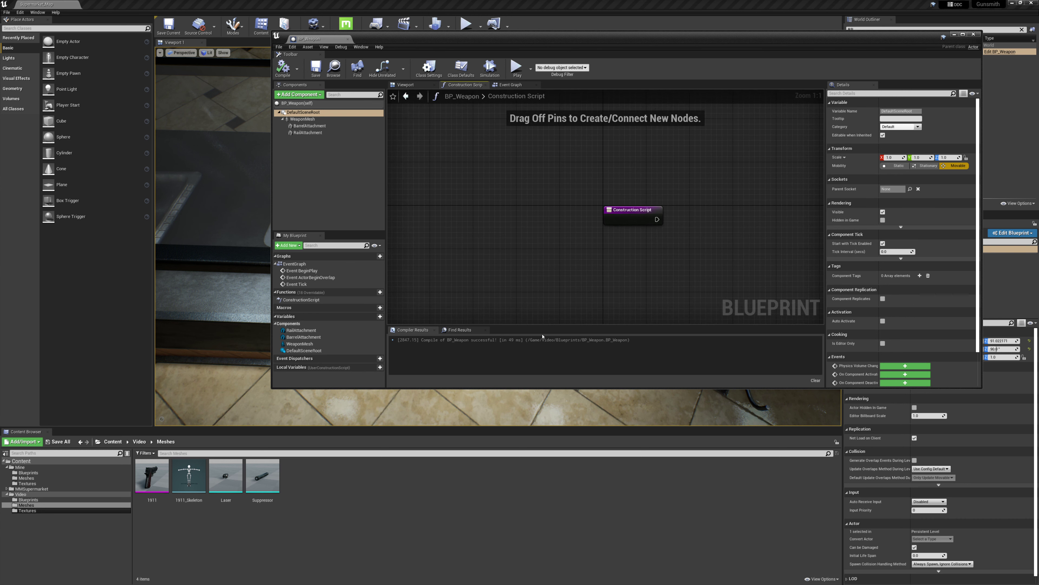
pyautogui.moveTo(694, 255); pyautogui.dragTo(529, 239, button='right')
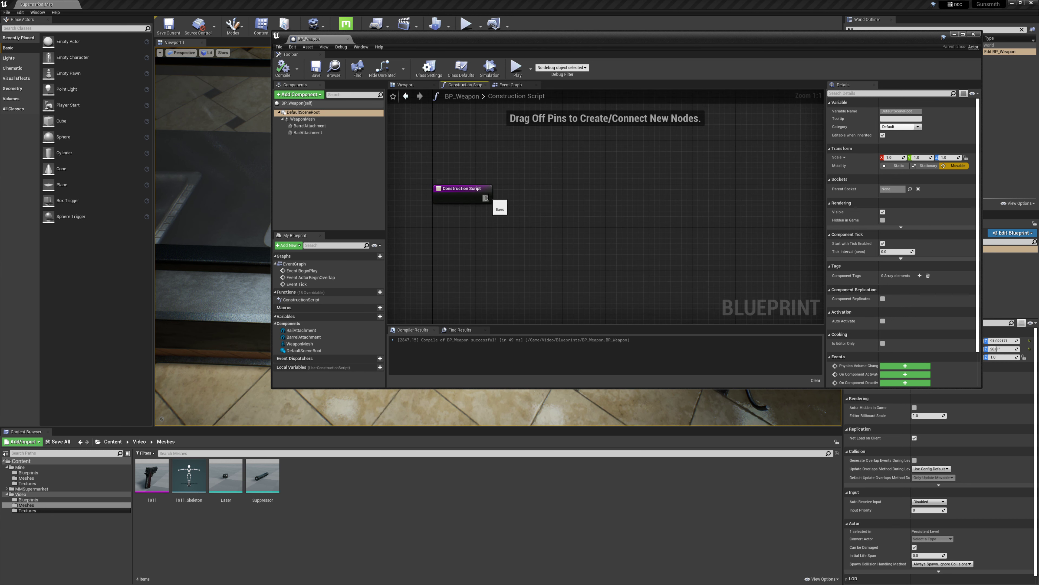
pyautogui.moveTo(486, 198); pyautogui.dragTo(637, 198)
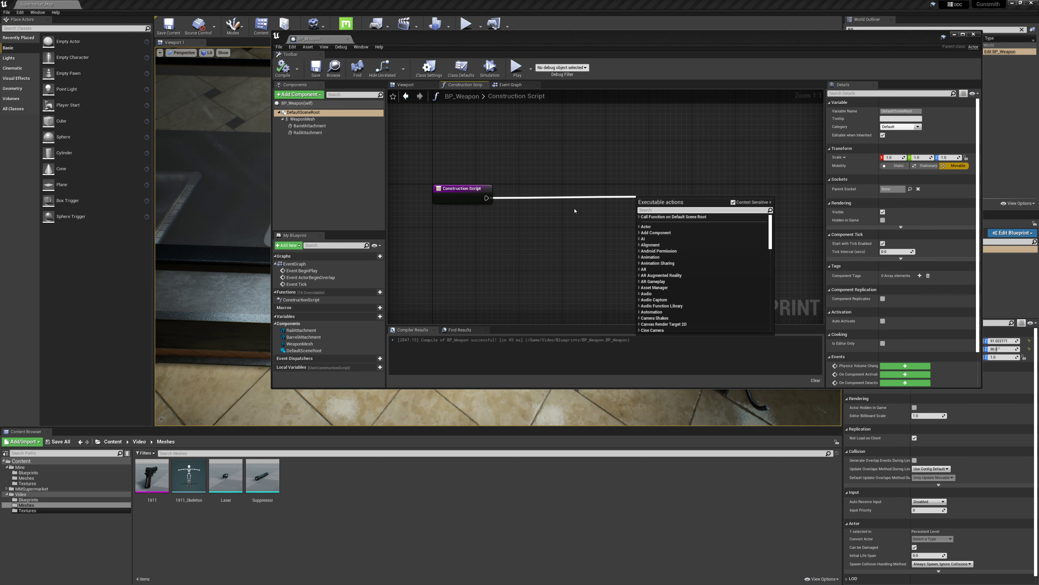
pyautogui.moveTo(556, 236); pyautogui.dragTo(528, 238, button='right')
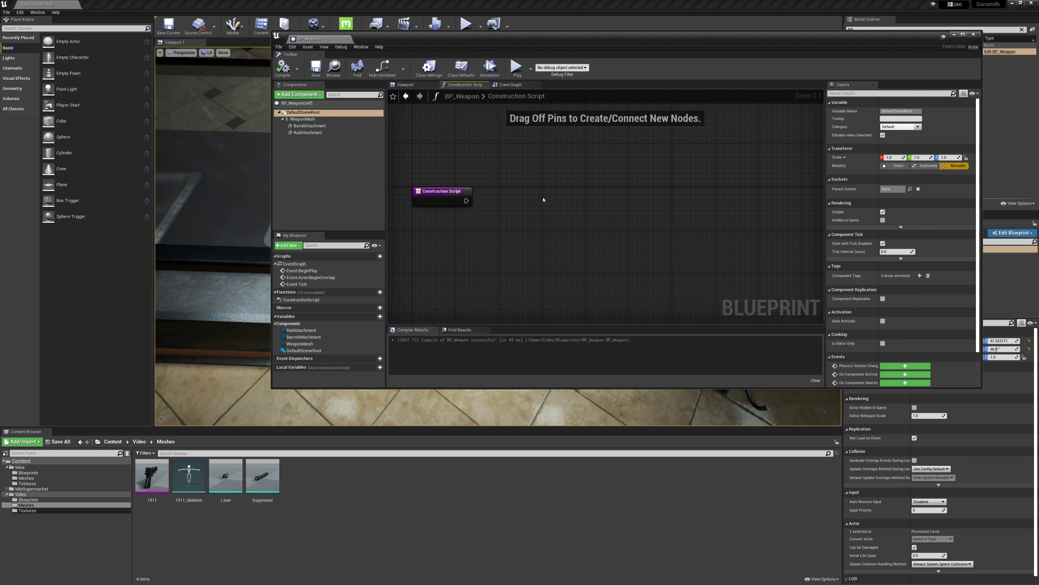
pyautogui.press('s')
pyautogui.click(532, 205)
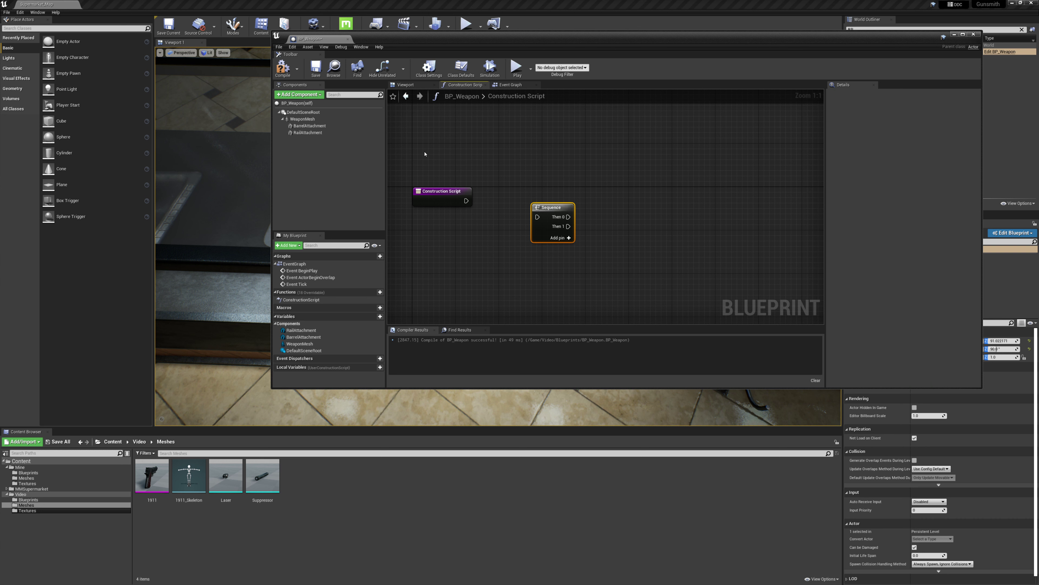
pyautogui.moveTo(467, 200); pyautogui.dragTo(513, 198)
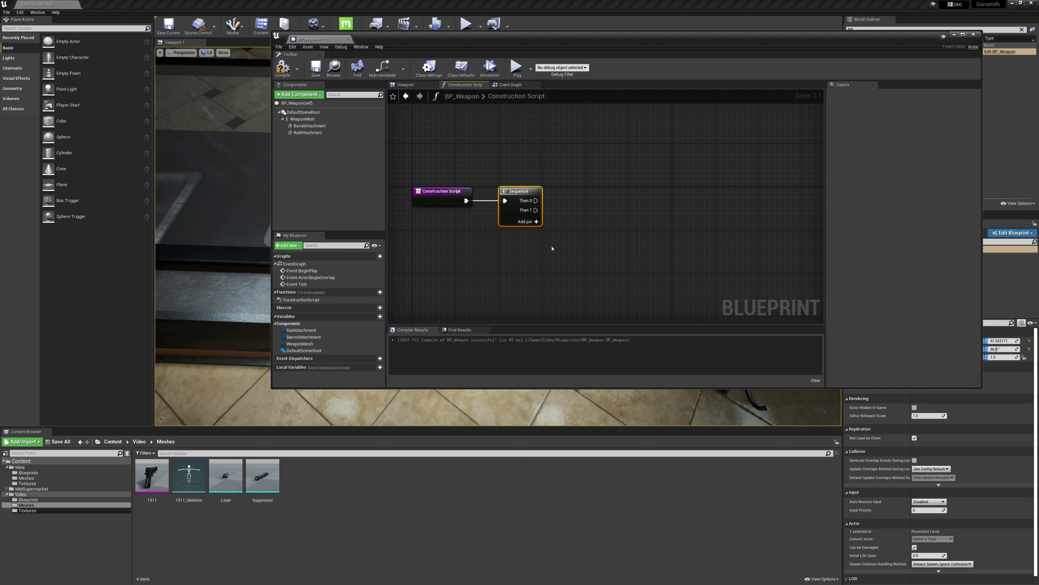
pyautogui.click(442, 191)
pyautogui.moveTo(566, 290); pyautogui.dragTo(514, 295, button='right')
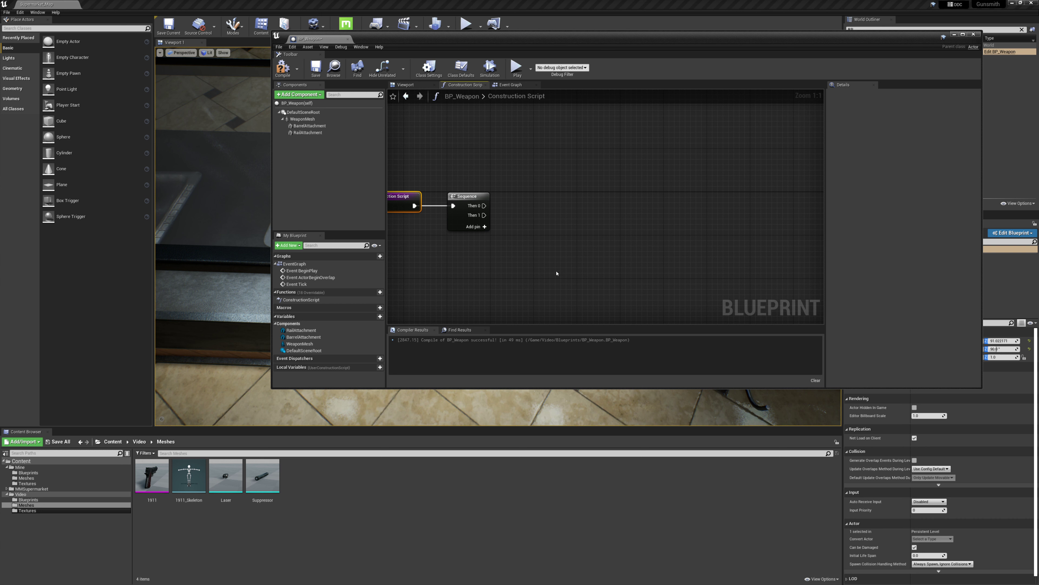
# - Add a WeaponMesh reference to the graph and create a Set Skeletal Mesh node targeting it
pyautogui.click(303, 119)
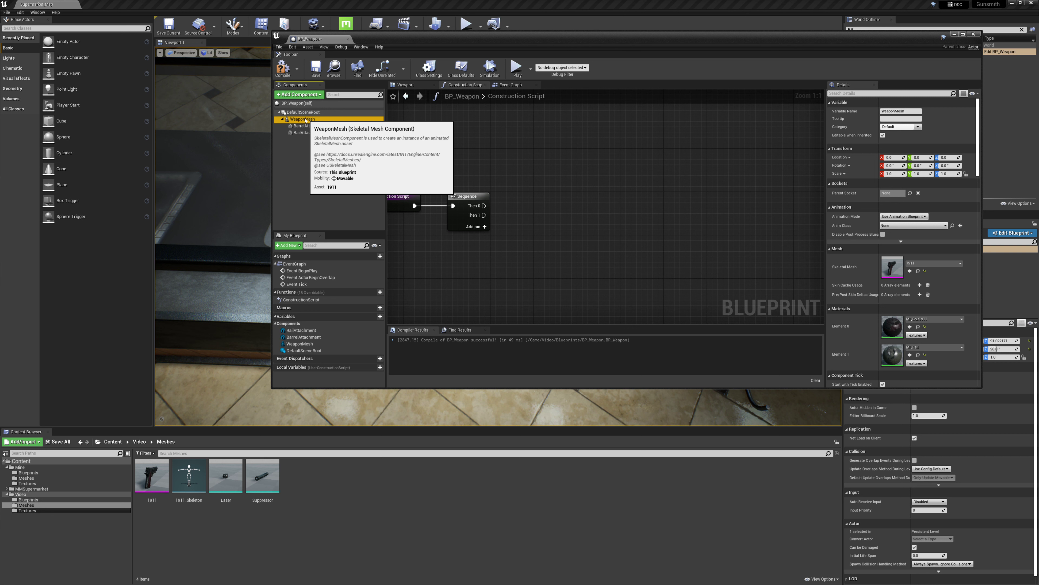
pyautogui.moveTo(303, 119); pyautogui.dragTo(530, 186)
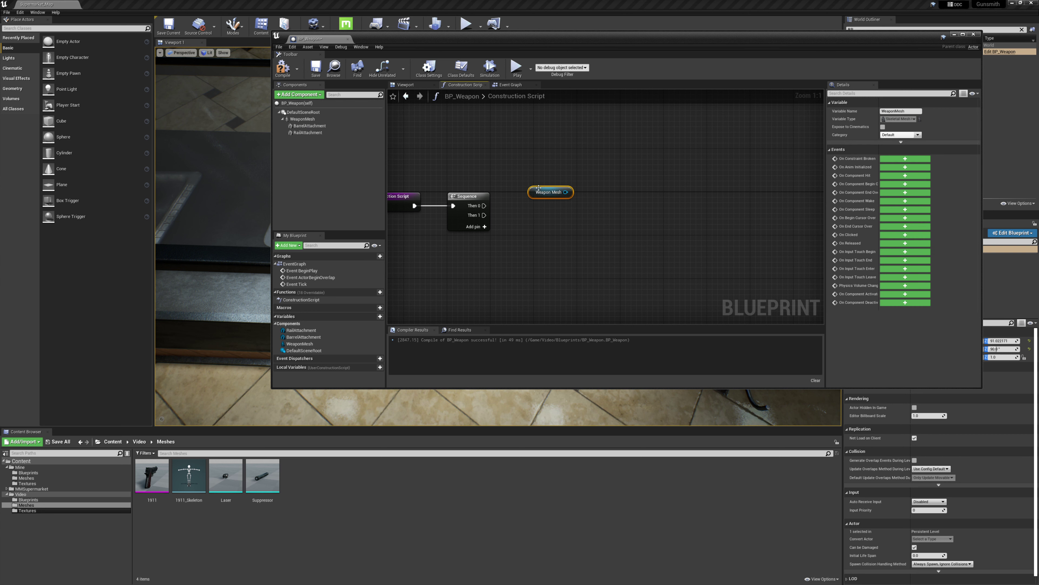
pyautogui.moveTo(538, 188); pyautogui.dragTo(516, 150)
pyautogui.moveTo(543, 154); pyautogui.dragTo(596, 155)
pyautogui.write('setskel')
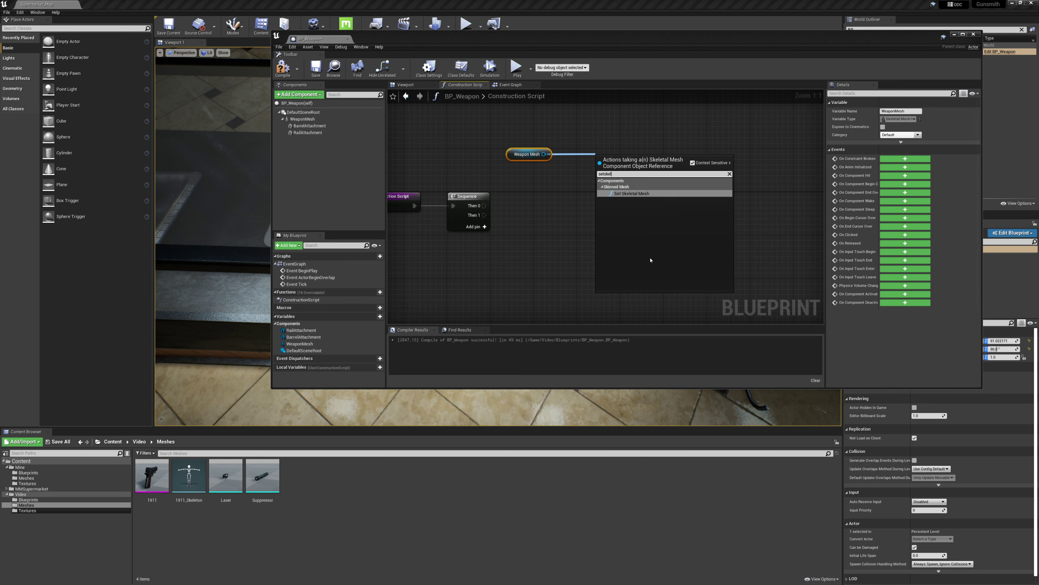
pyautogui.click(633, 193)
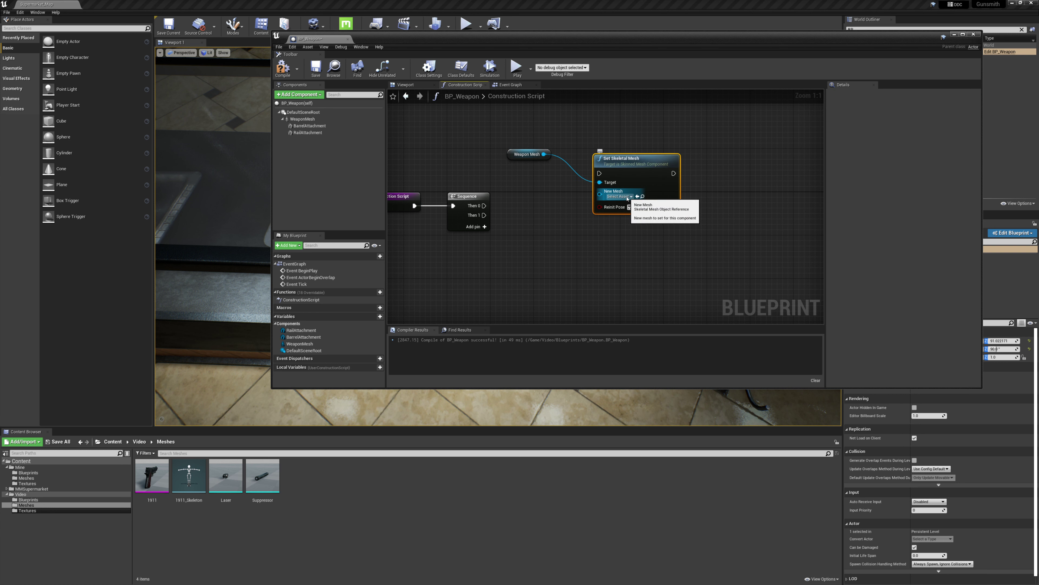
# - Set New Mesh to 1911, connect Sequence's Then 0 to Set Skeletal Mesh, and align both mesh nodes with the Sequence
pyautogui.click(629, 197)
pyautogui.click(633, 224)
pyautogui.moveTo(484, 205); pyautogui.dragTo(600, 173)
pyautogui.moveTo(501, 133); pyautogui.dragTo(696, 229)
pyautogui.moveTo(636, 161); pyautogui.dragTo(641, 195)
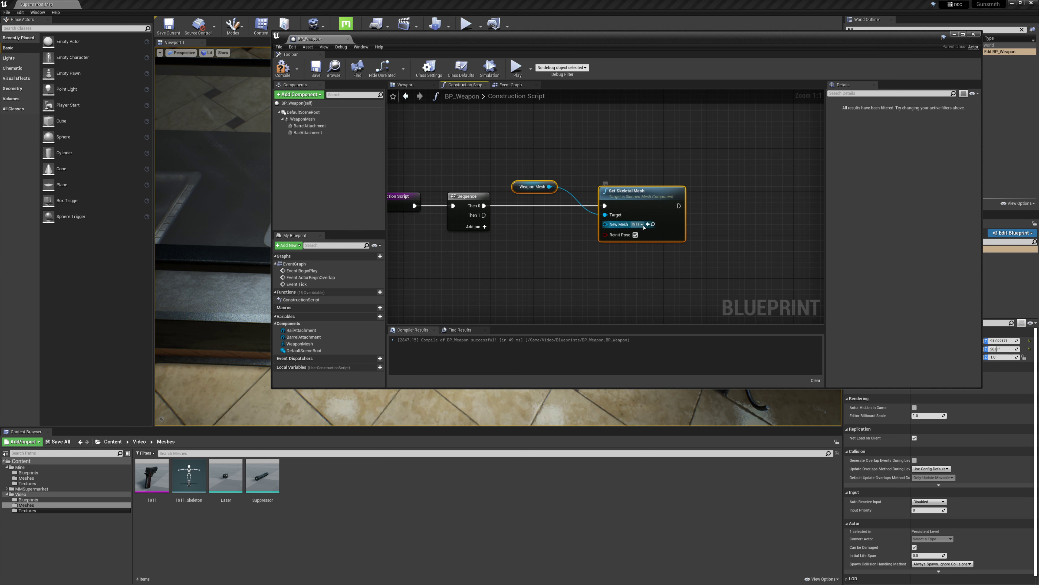
# - Check the skeletal mesh choices for New Mesh and place the Weapon Mesh node directly above Set Skeletal Mesh
pyautogui.click(637, 224)
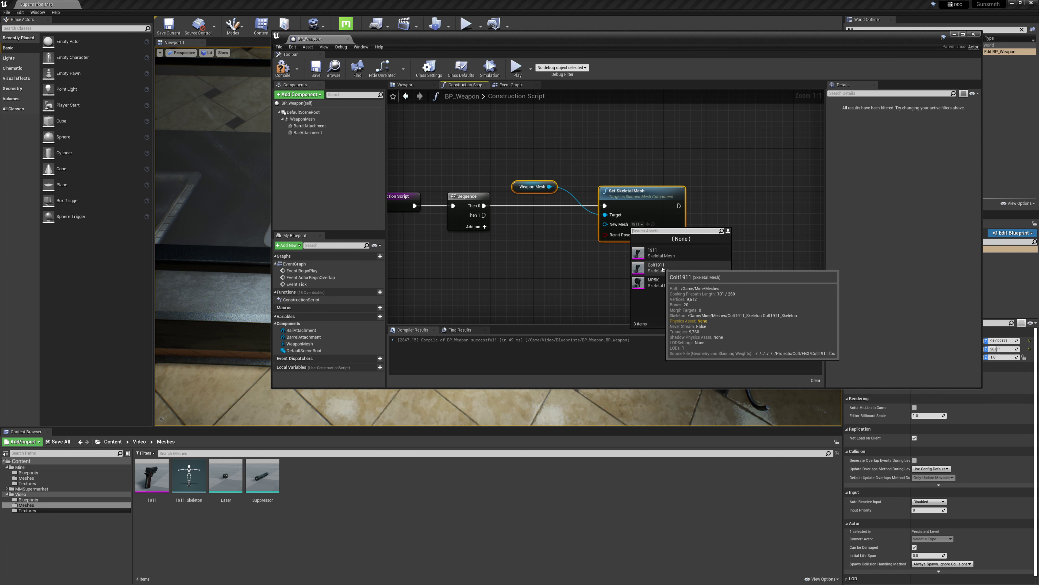
pyautogui.click(569, 254)
pyautogui.moveTo(534, 205); pyautogui.dragTo(576, 205, button='right')
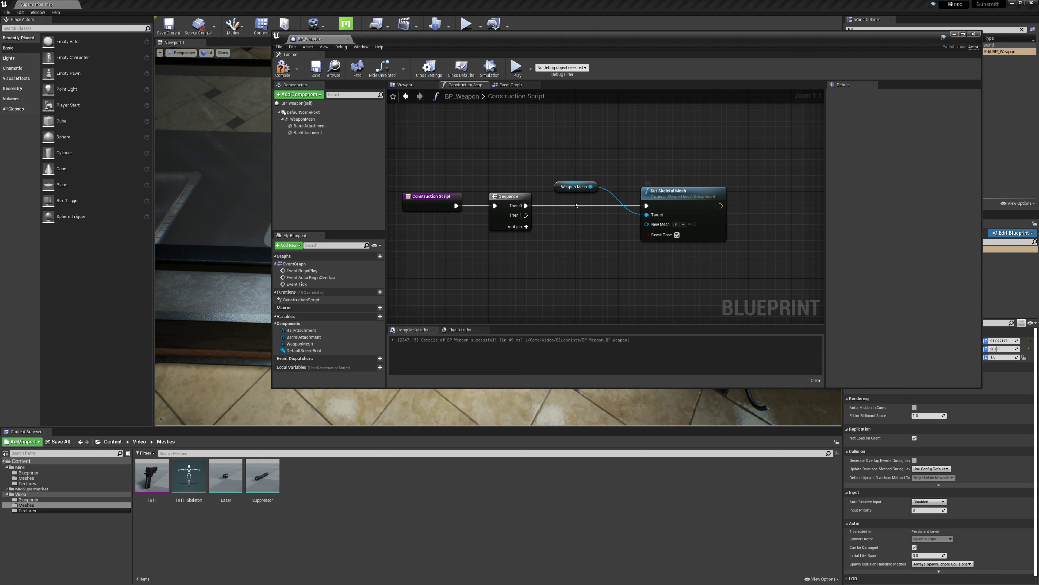
pyautogui.moveTo(557, 190); pyautogui.dragTo(643, 180)
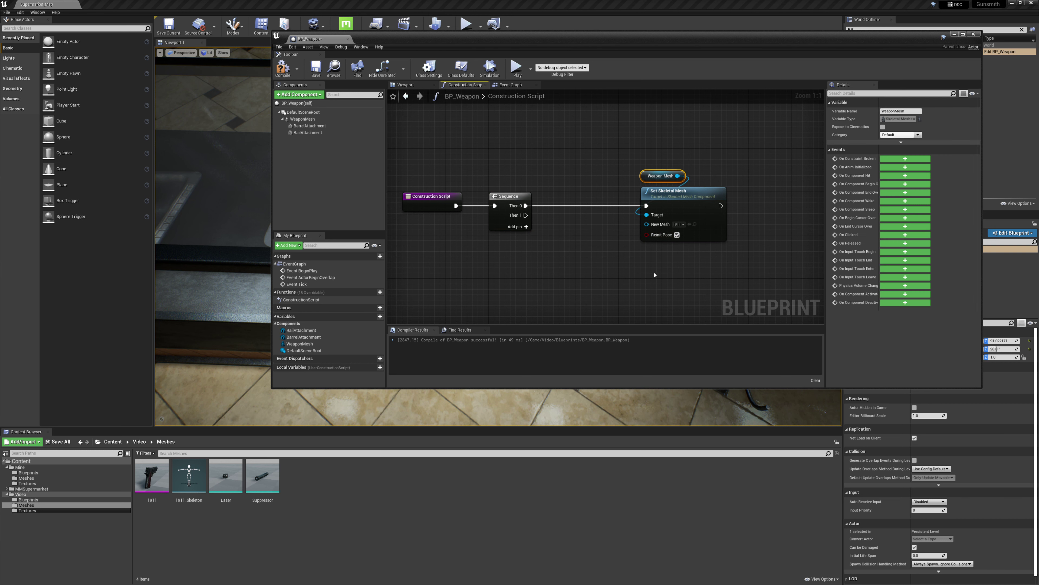
pyautogui.moveTo(661, 269)
pyautogui.mouseDown(button='right')
pyautogui.moveTo(607, 260)
pyautogui.moveTo(648, 270)
pyautogui.mouseUp(button='right')
# - Create an enumeration named EN_WeaponList in the Video project's Blueprints folder
pyautogui.click(28, 500)
pyautogui.rightClick(414, 500)
pyautogui.moveTo(446, 428)
pyautogui.click(523, 489)
pyautogui.write('EN')
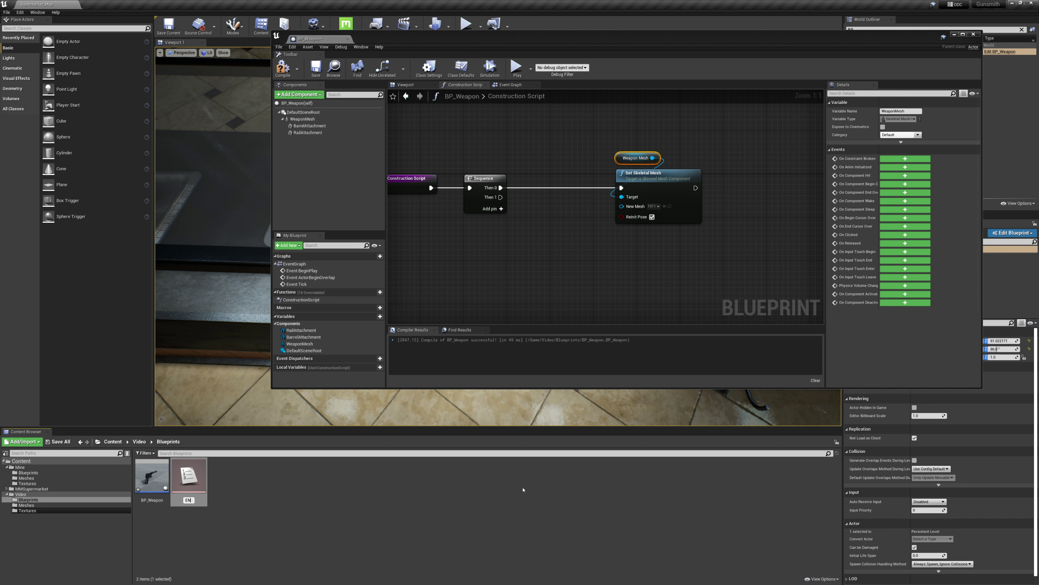
pyautogui.write('_WeaponList')
pyautogui.press('Return')
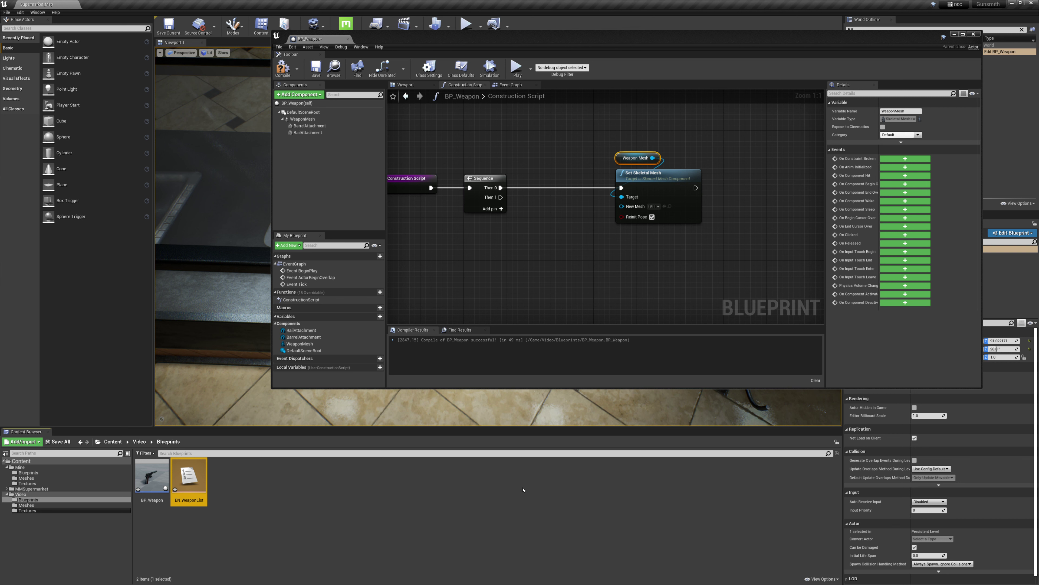